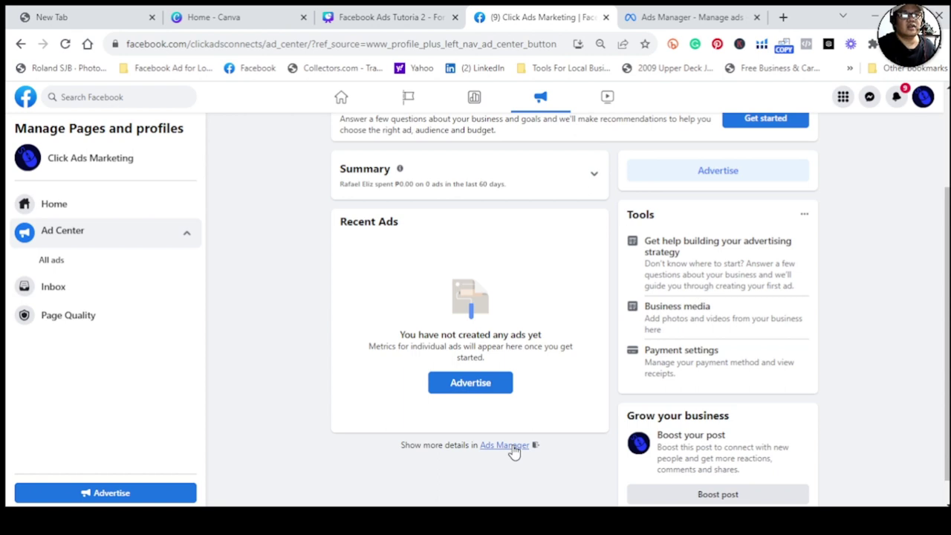
Step: Switch to Ads Manager and create a new campaign with the Awareness objective
click(697, 16)
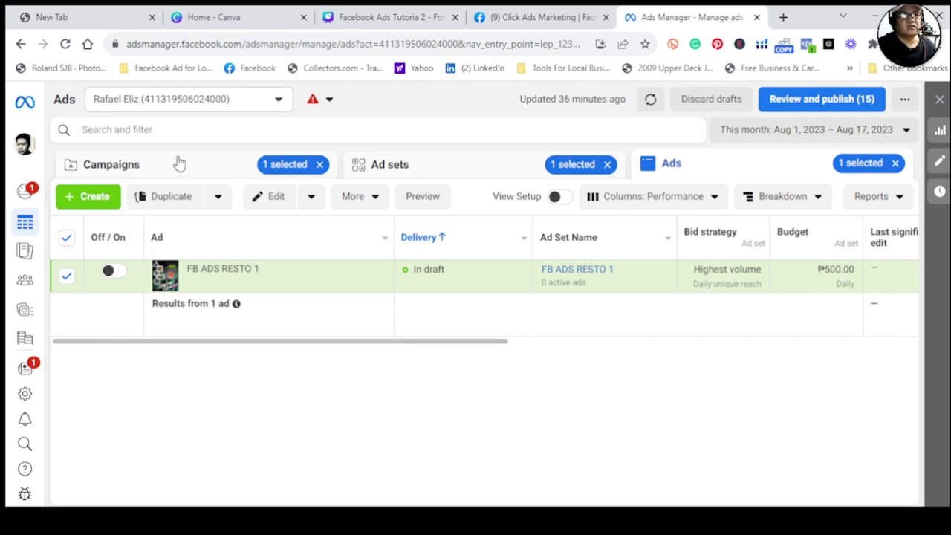
click(199, 170)
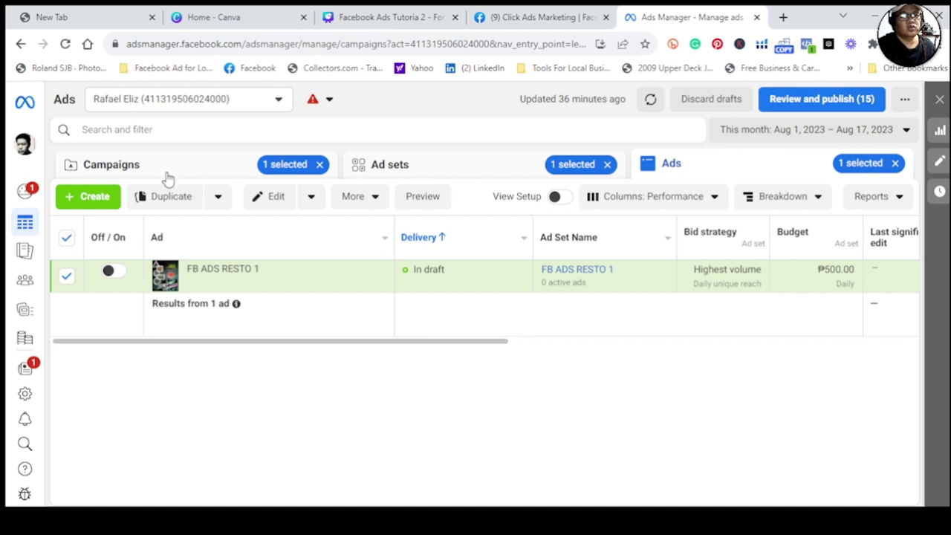
click(102, 207)
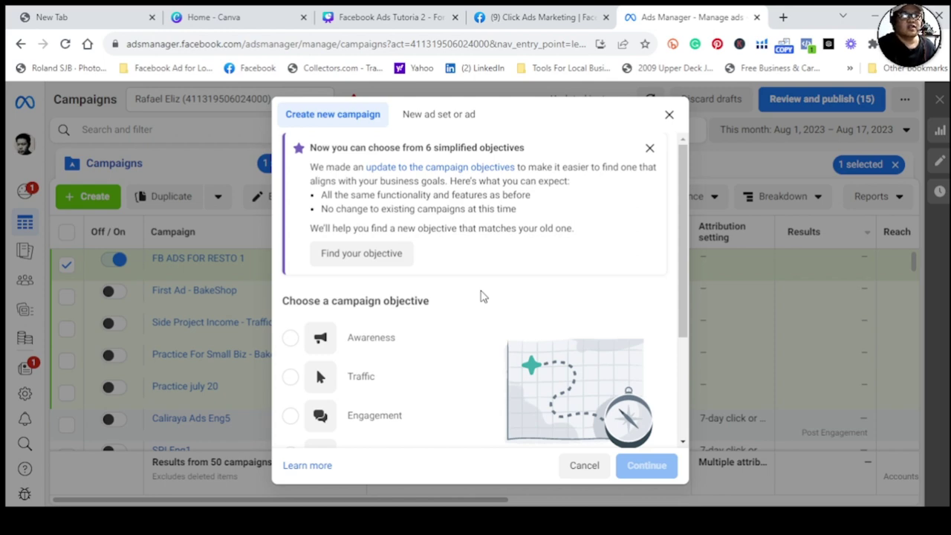
scroll(481, 296, down, 2)
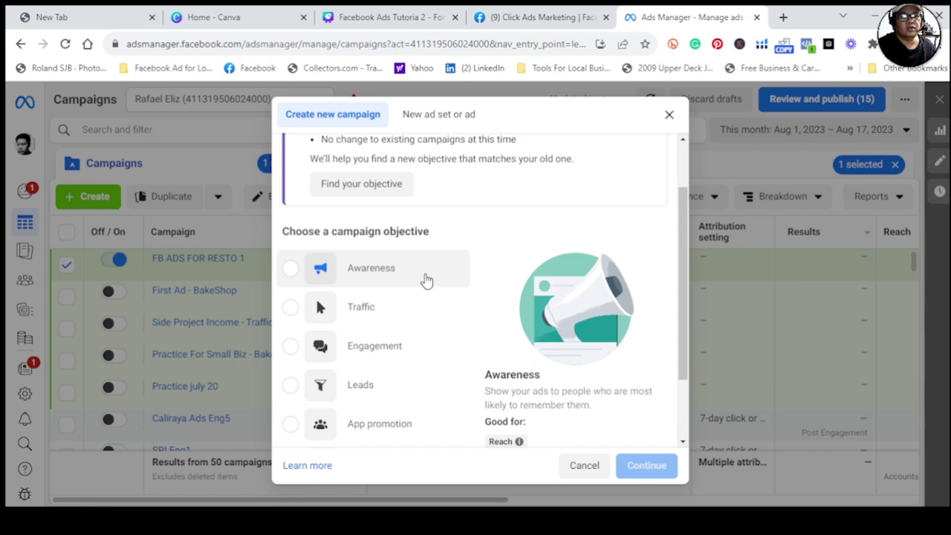
scroll(426, 280, down, 2)
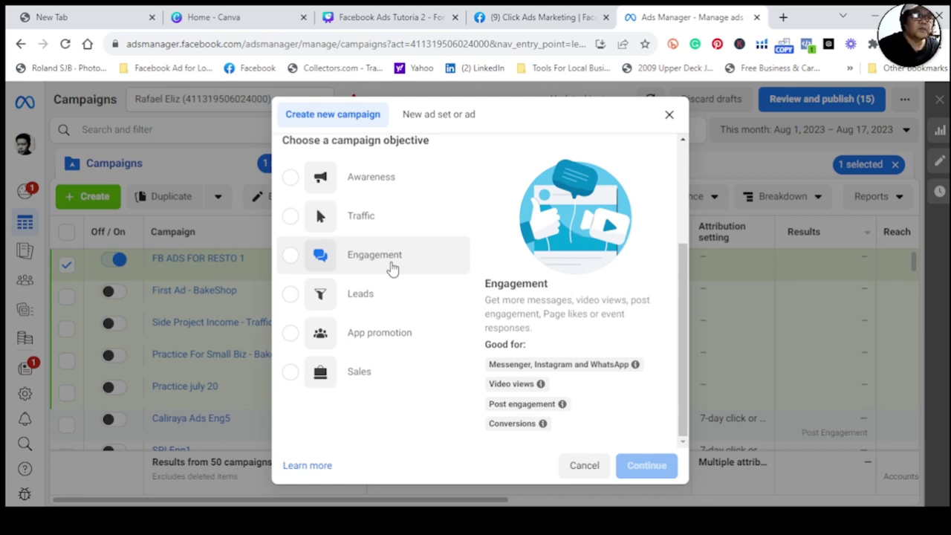
click(394, 186)
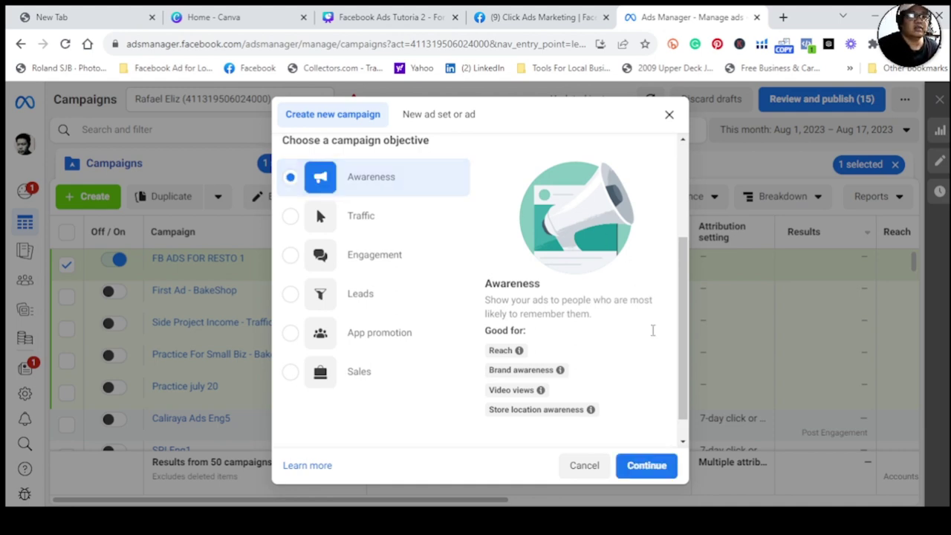
click(651, 468)
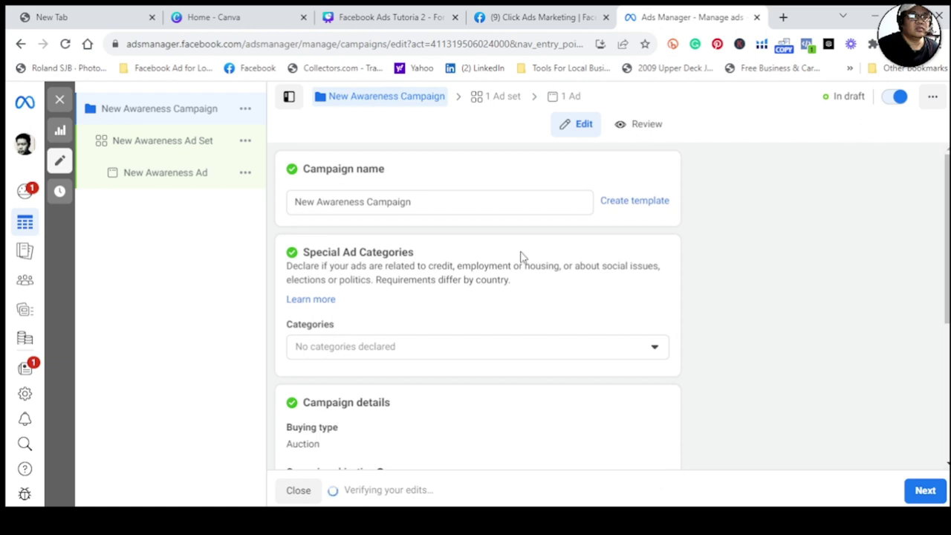
Step: Replace the default campaign name with "Resto Ad 1"
click(482, 200)
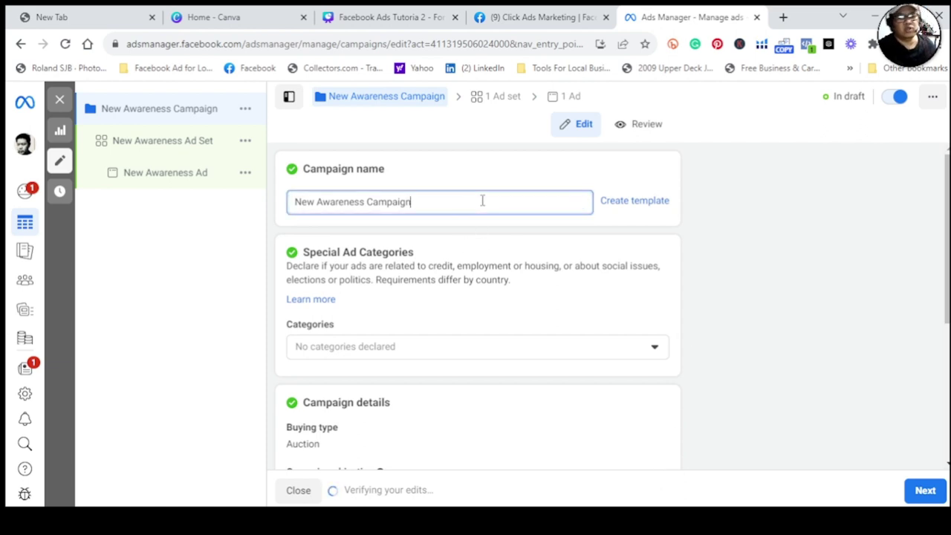
key(BackSpace)
key(BackSpace)
key(BackSpace)
key(BackSpace)
key(BackSpace)
key(BackSpace)
key(BackSpace)
key(BackSpace)
key(BackSpace)
key(BackSpace)
key(BackSpace)
key(BackSpace)
key(BackSpace)
key(BackSpace)
key(BackSpace)
key(BackSpace)
key(BackSpace)
key(BackSpace)
key(BackSpace)
key(BackSpace)
key(BackSpace)
key(BackSpace)
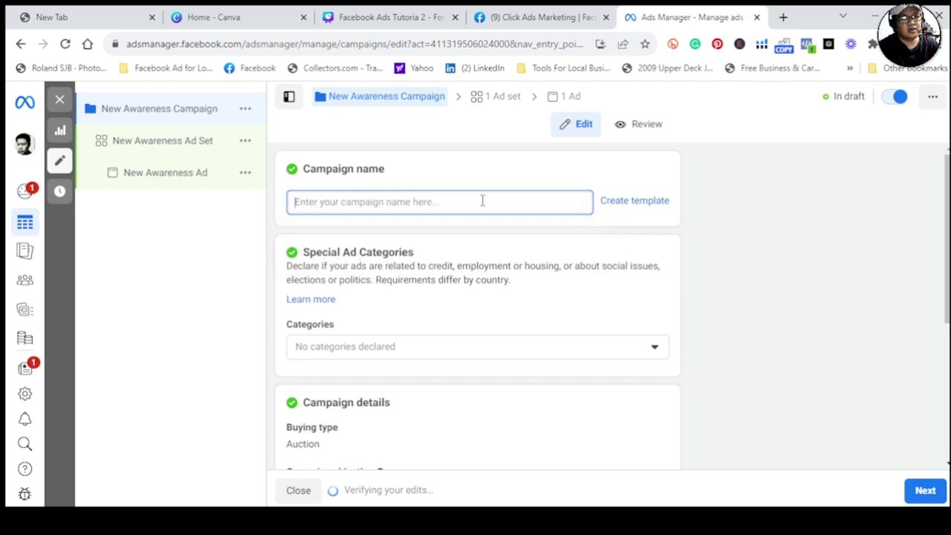
text(r)
text(O)
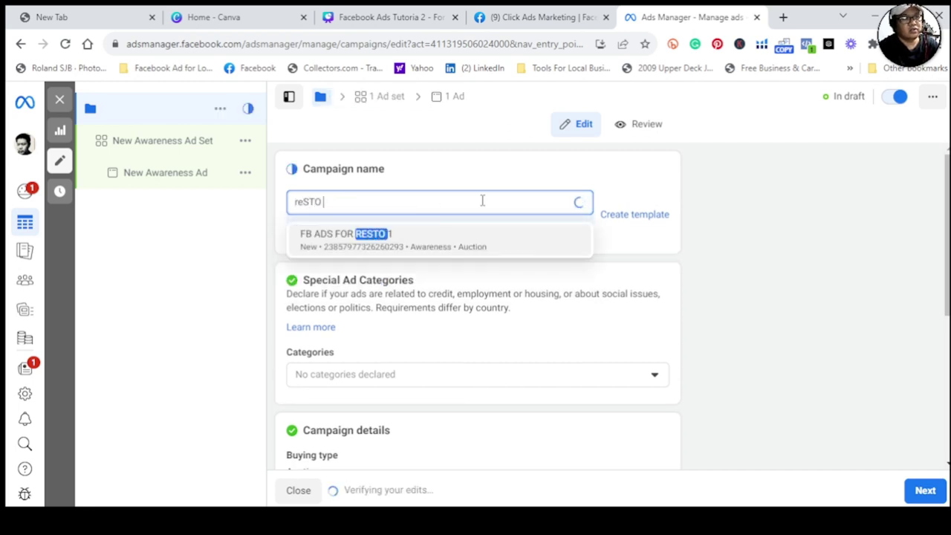
key(BackSpace)
key(BackSpace)
key(BackSpace)
key(BackSpace)
key(BackSpace)
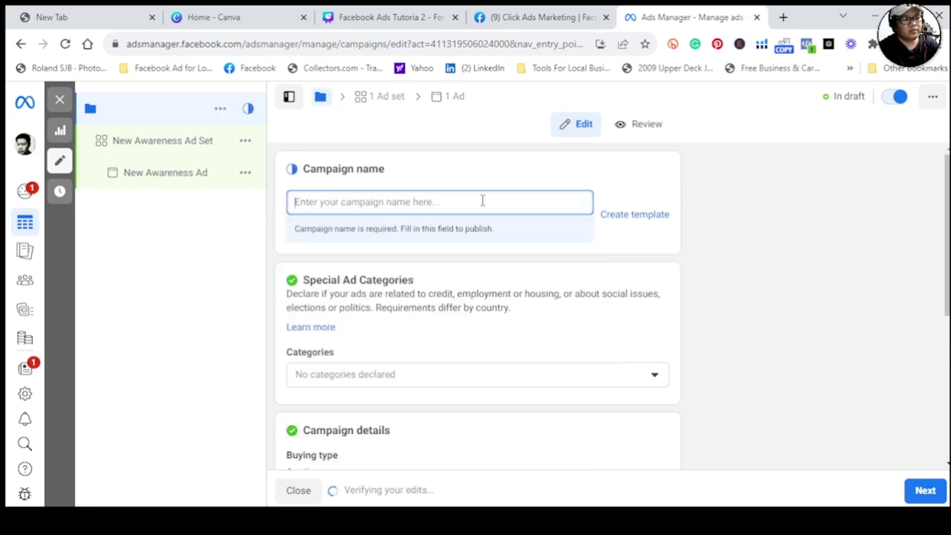
text(Resto Ad 1)
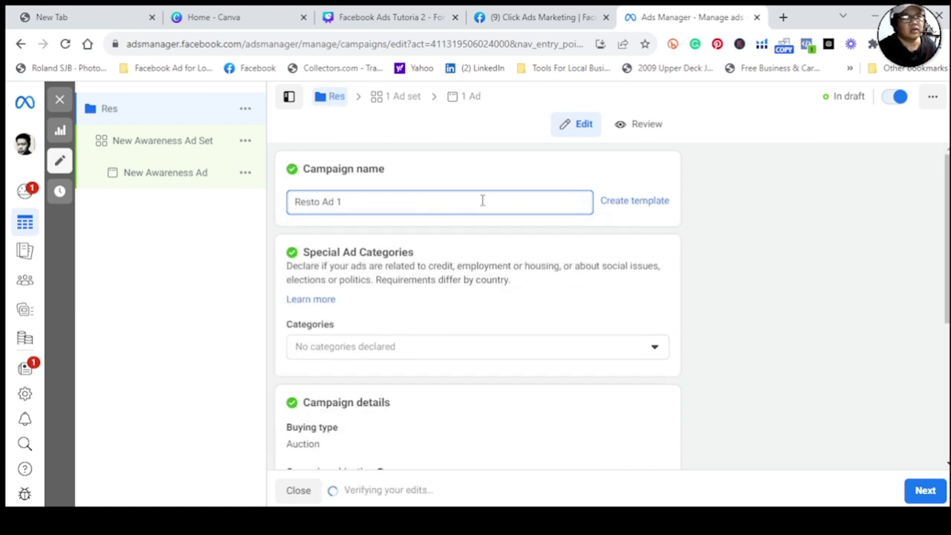
click(495, 306)
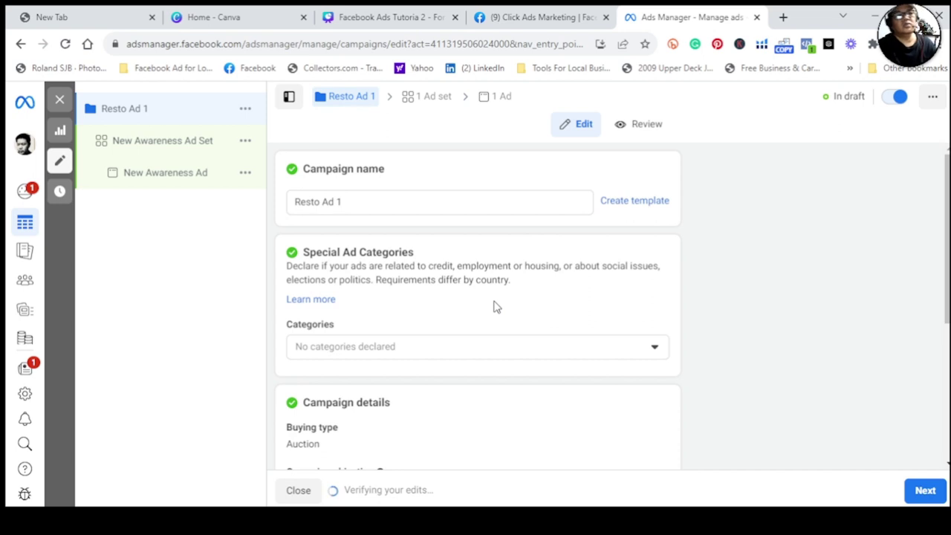
Step: Examine the campaign's special ad category choices, campaign details, A/B test and Advantage campaign budget settings
scroll(496, 309, down, 1)
scroll(497, 321, down, 1)
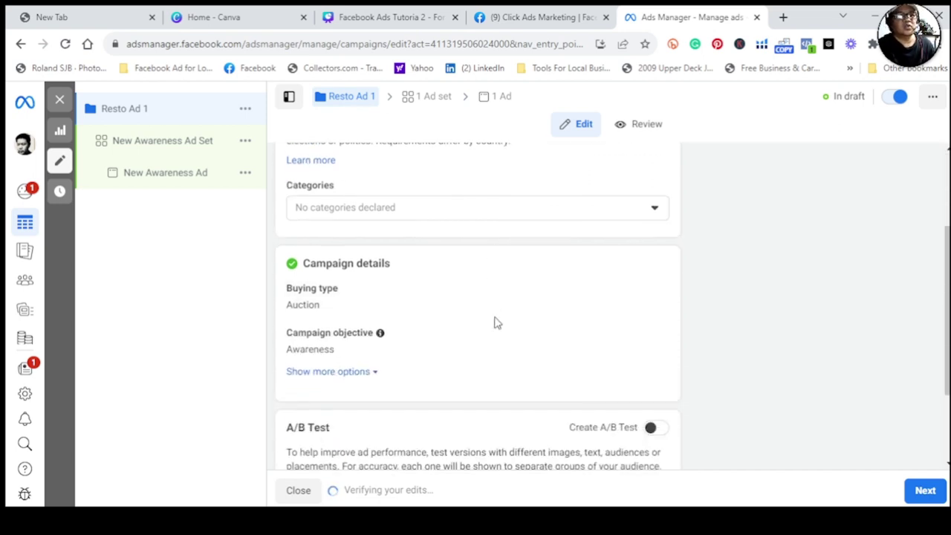
scroll(498, 318, down, 2)
scroll(497, 311, up, 3)
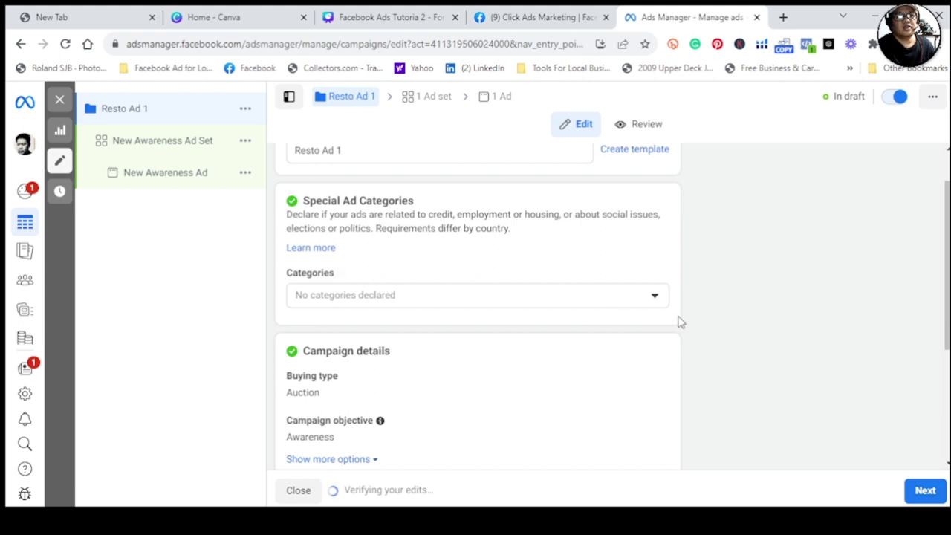
click(655, 301)
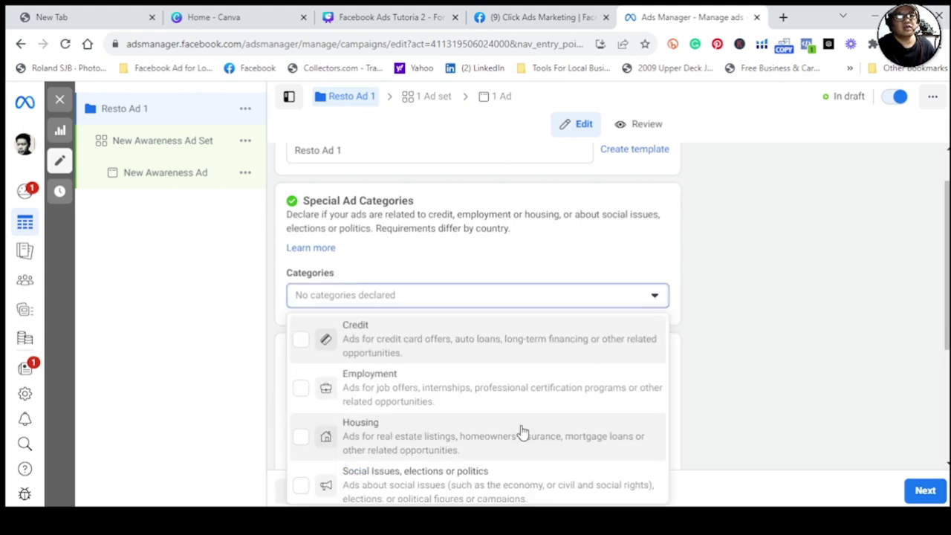
scroll(522, 431, down, 1)
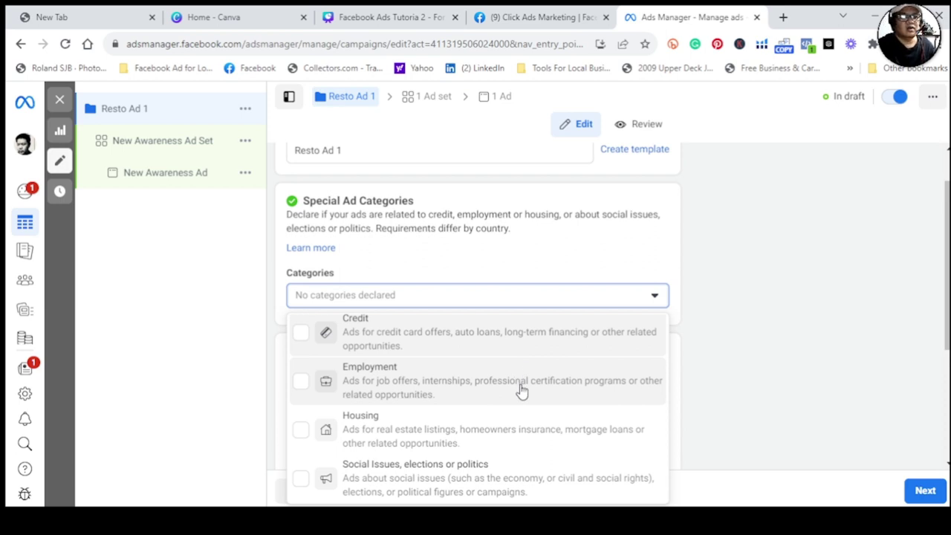
click(546, 255)
scroll(545, 283, down, 2)
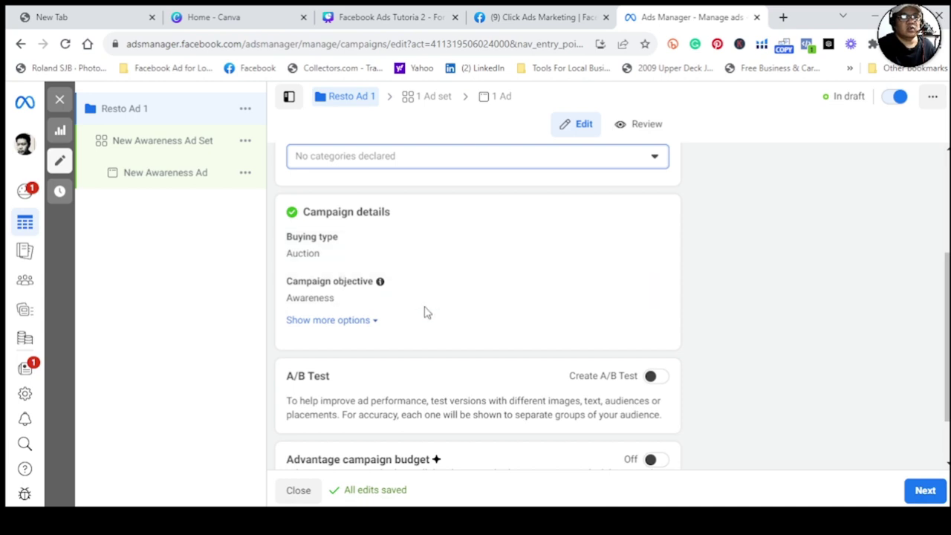
scroll(424, 312, down, 1)
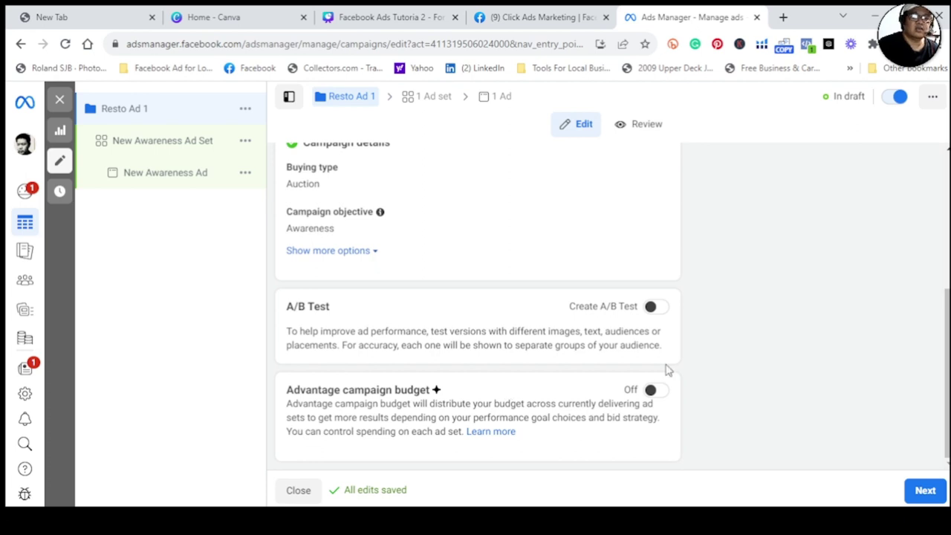
Step: Continue to the ad set level and rename the ad set "Resto Ad 1"
click(923, 492)
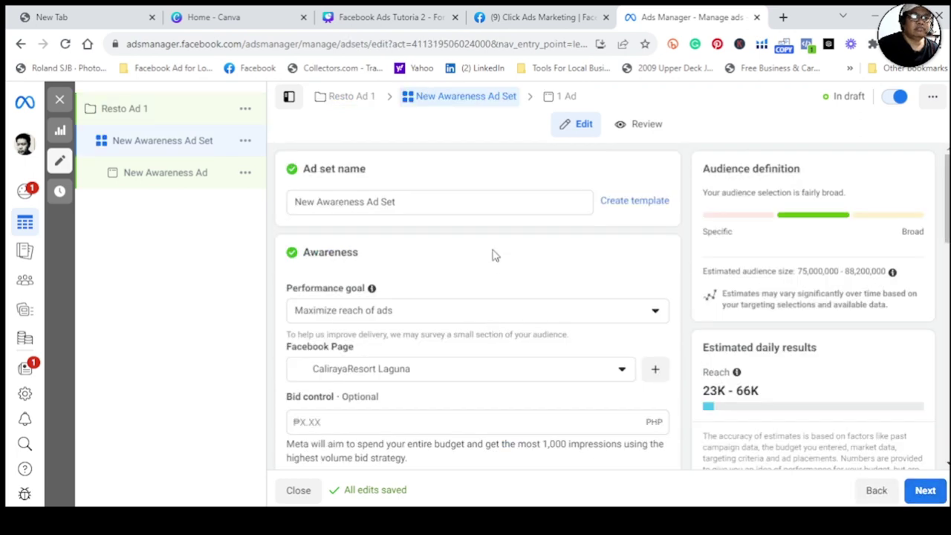
click(483, 204)
key(BackSpace)
key(BackSpace)
key(BackSpace)
key(BackSpace)
key(BackSpace)
key(BackSpace)
key(BackSpace)
key(BackSpace)
key(BackSpace)
key(BackSpace)
key(BackSpace)
key(BackSpace)
key(BackSpace)
key(BackSpace)
key(BackSpace)
key(BackSpace)
key(BackSpace)
key(BackSpace)
key(BackSpace)
key(BackSpace)
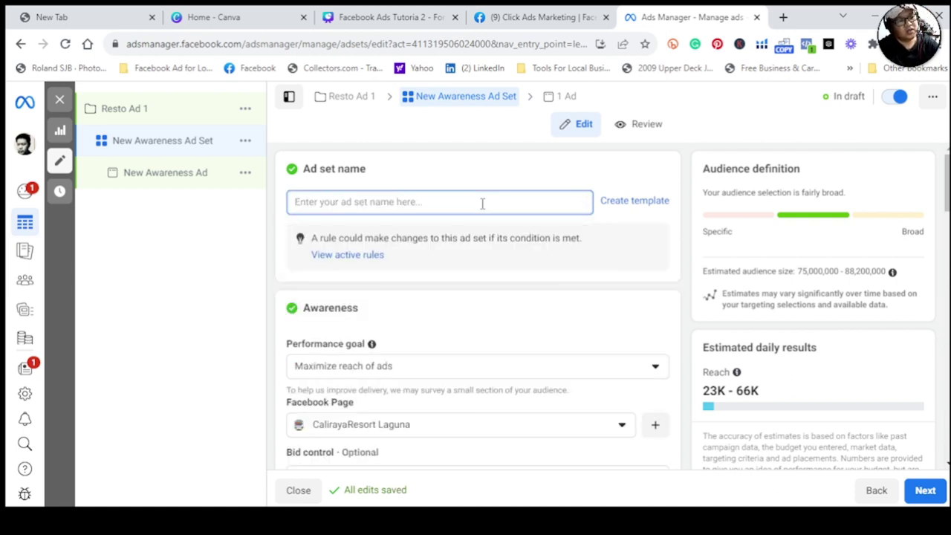
text(Resrtor)
key(BackSpace)
key(BackSpace)
key(BackSpace)
key(BackSpace)
text(t)
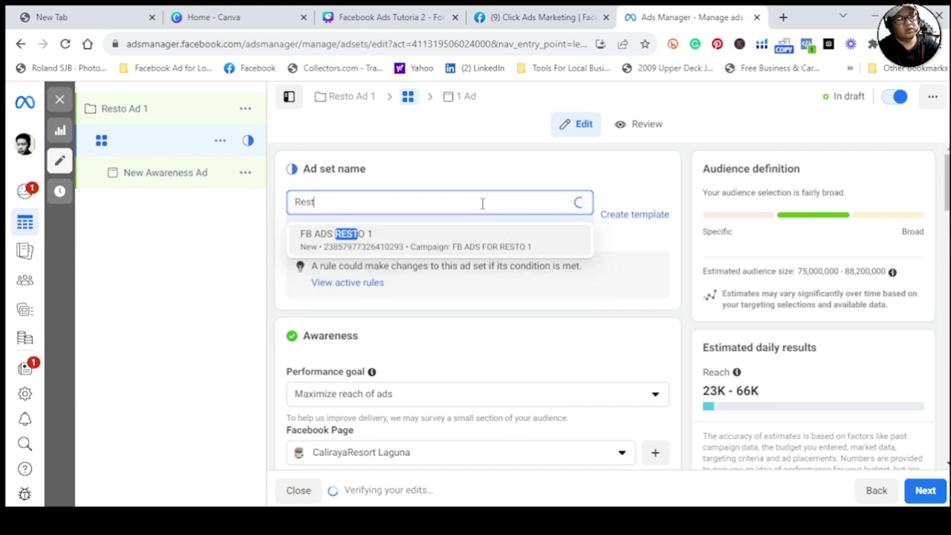
text(o)
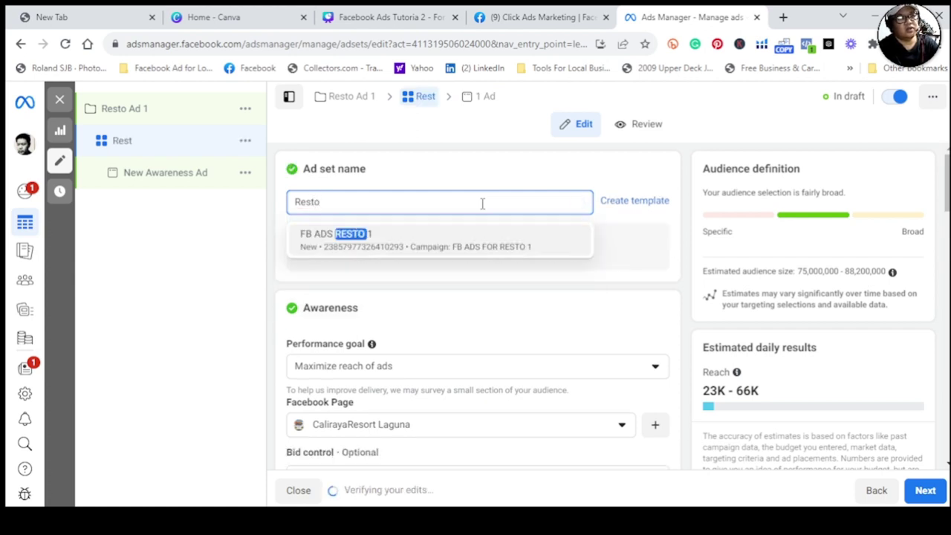
text( 1)
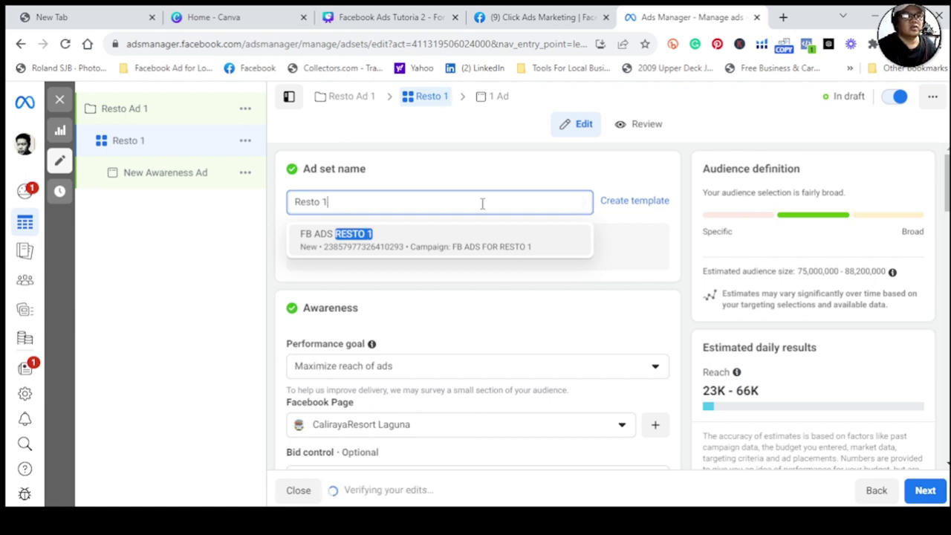
key(BackSpace)
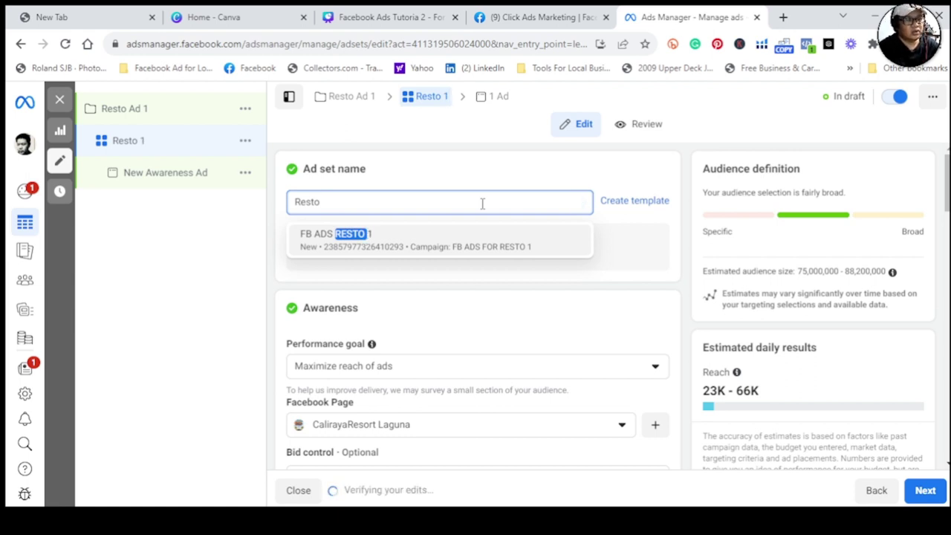
text(Ad 1)
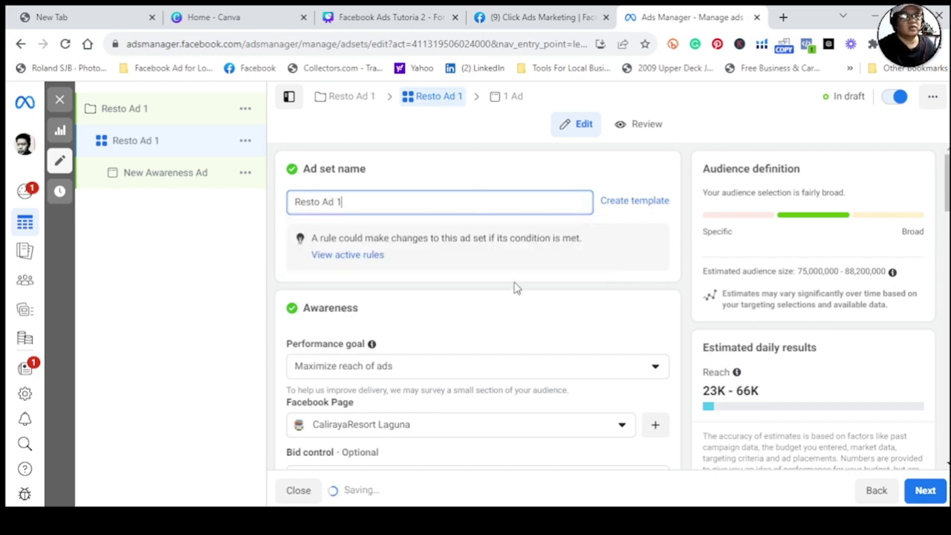
Step: Choose Click Ads Marketing as the ad set's Facebook Page
scroll(515, 288, down, 1)
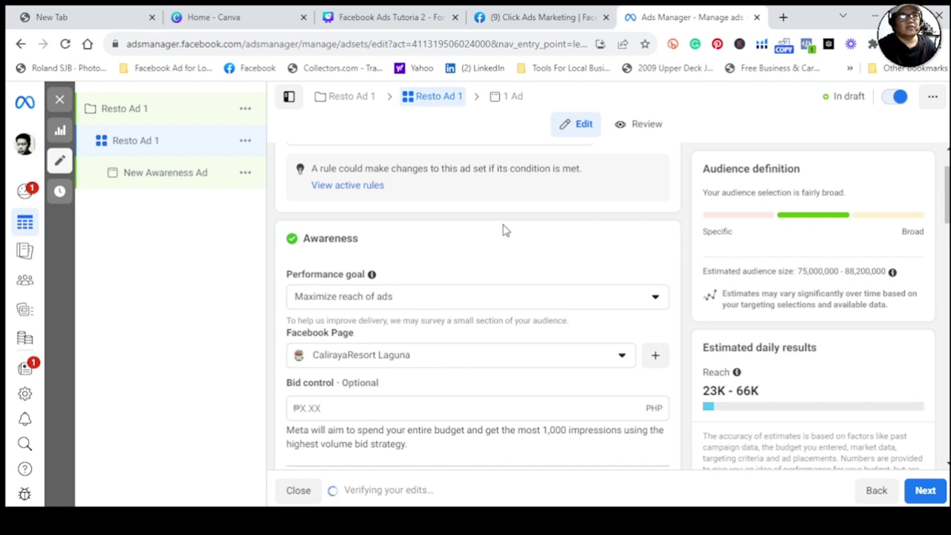
scroll(503, 231, down, 1)
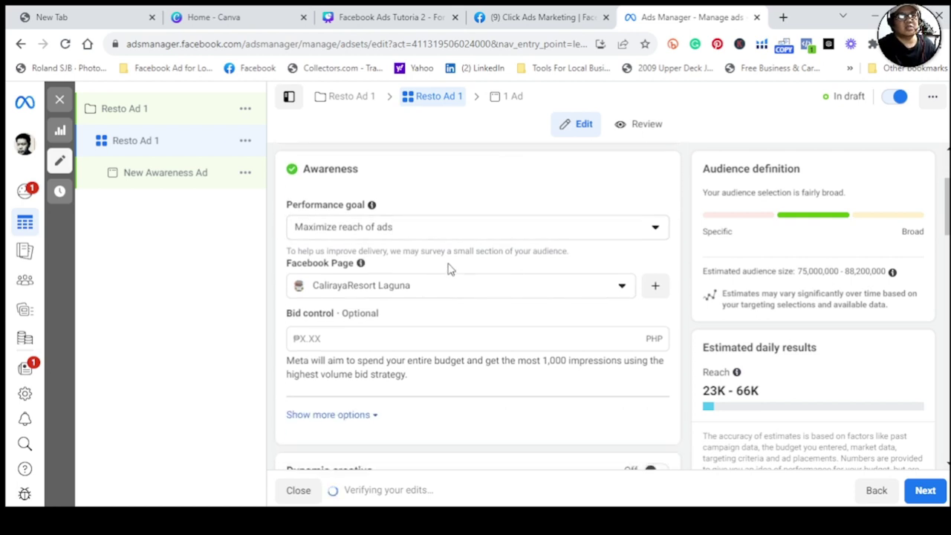
click(602, 295)
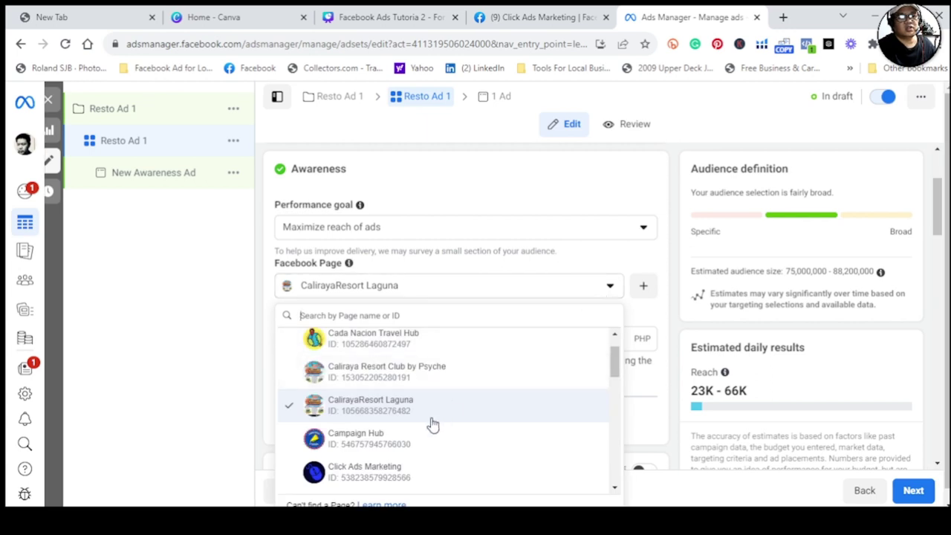
click(425, 473)
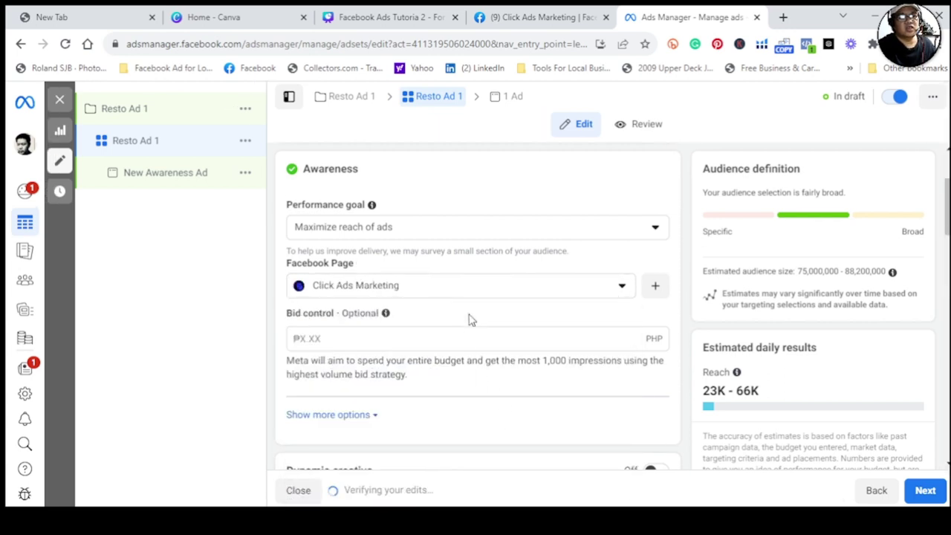
Step: Examine the ad set's bid control, dynamic creative and budget settings, including the budget type choices and the amount
scroll(470, 320, down, 2)
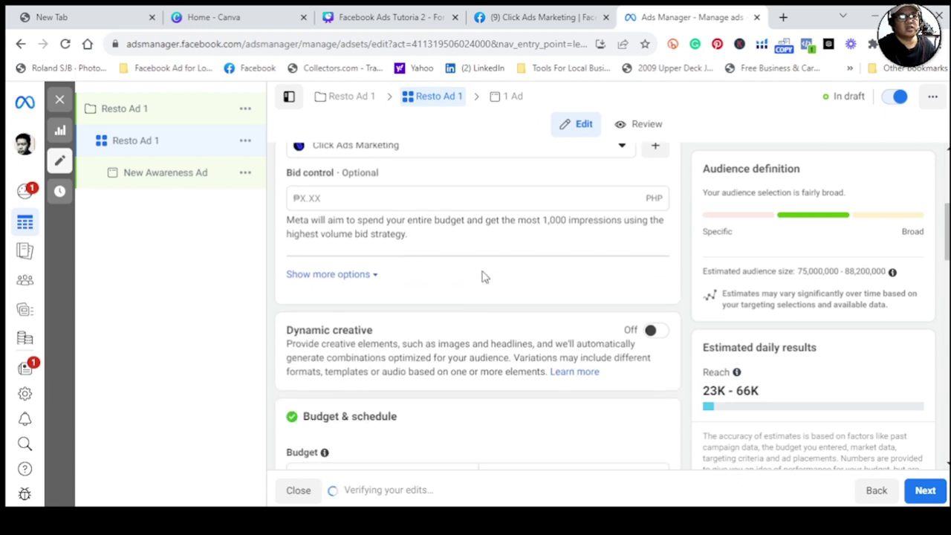
scroll(468, 275, down, 2)
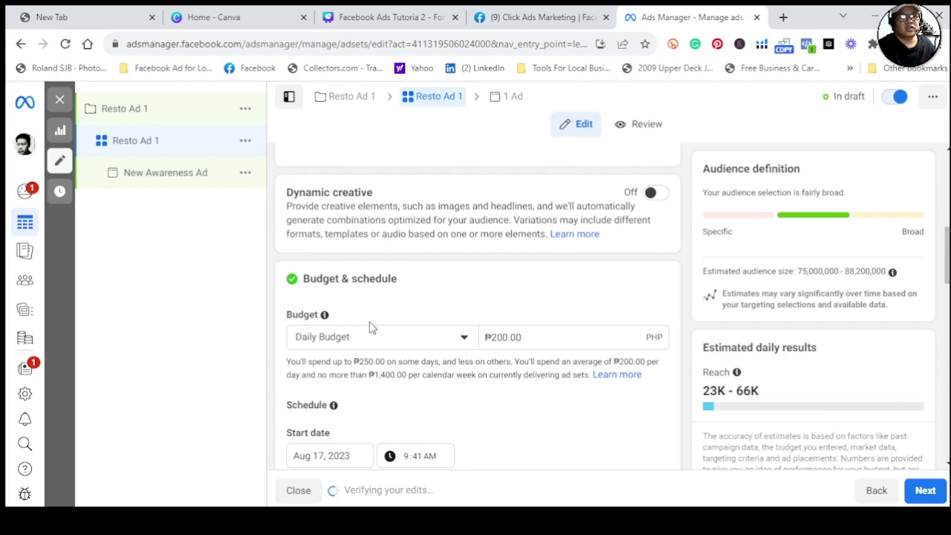
scroll(371, 329, down, 1)
scroll(372, 329, up, 1)
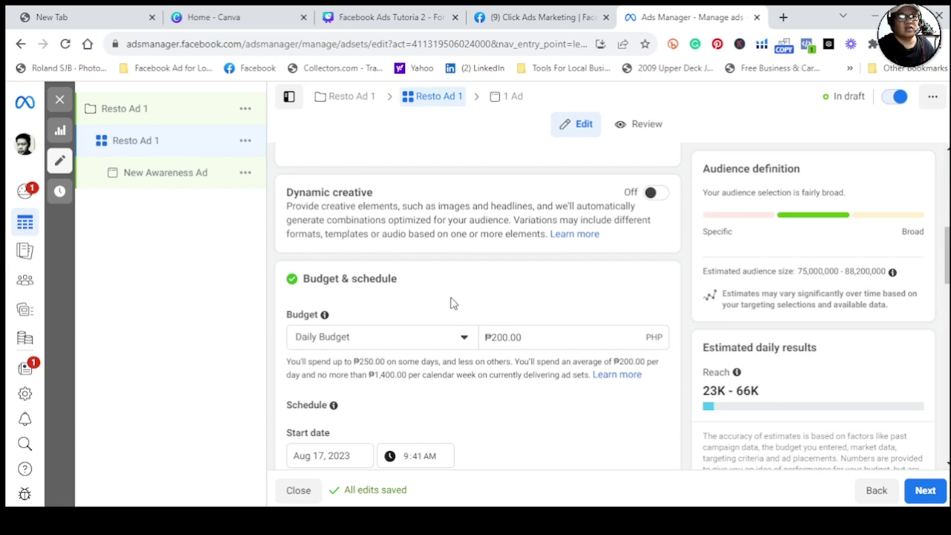
scroll(455, 294, down, 1)
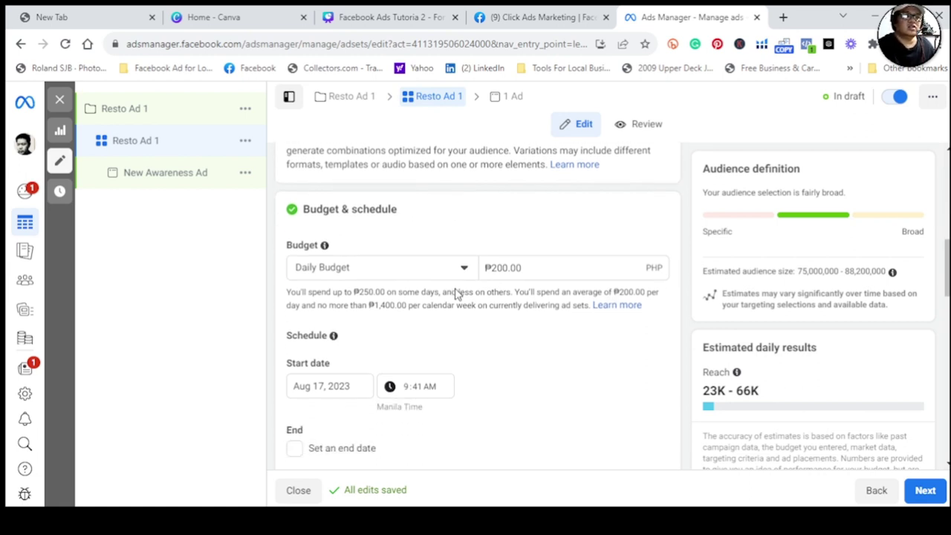
click(464, 270)
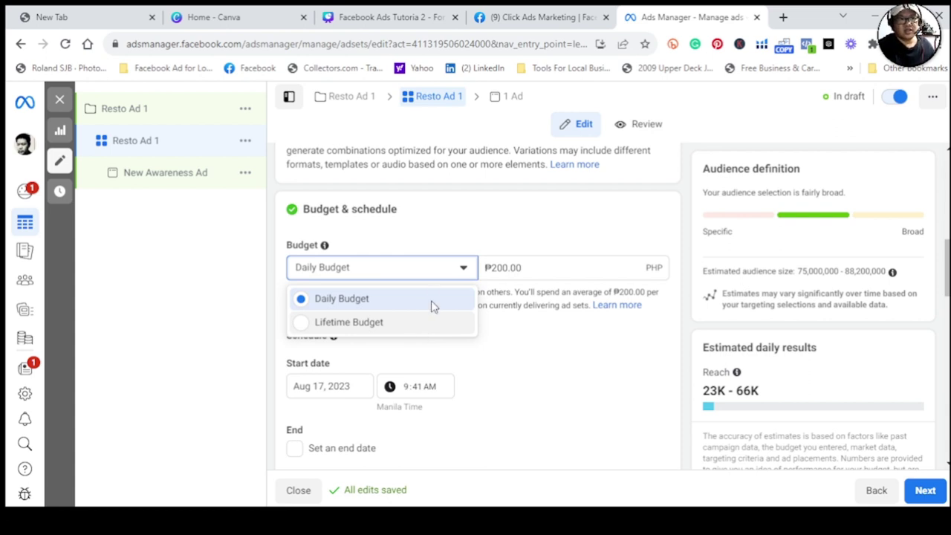
click(528, 271)
click(493, 268)
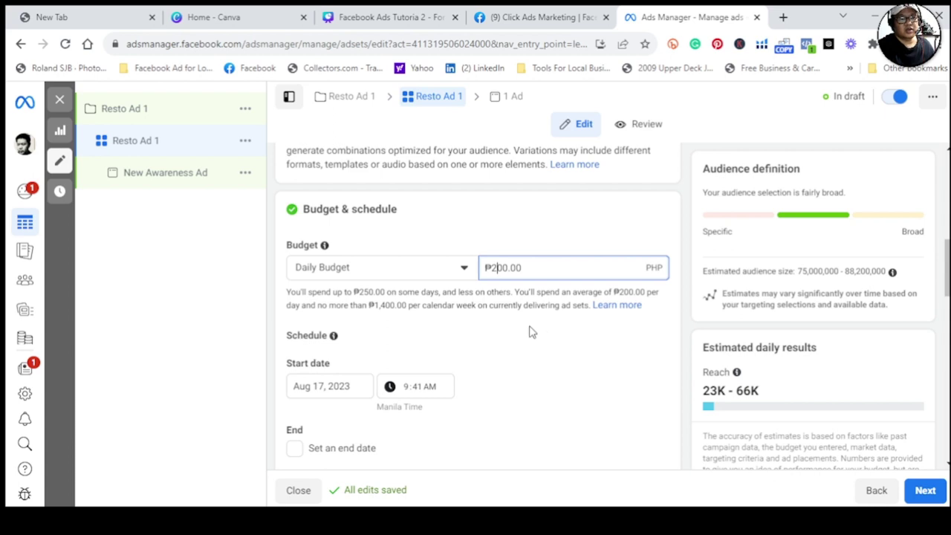
Step: Schedule the ad set to start on August 18, 2023 at 12:00 AM
scroll(531, 332, down, 1)
click(339, 318)
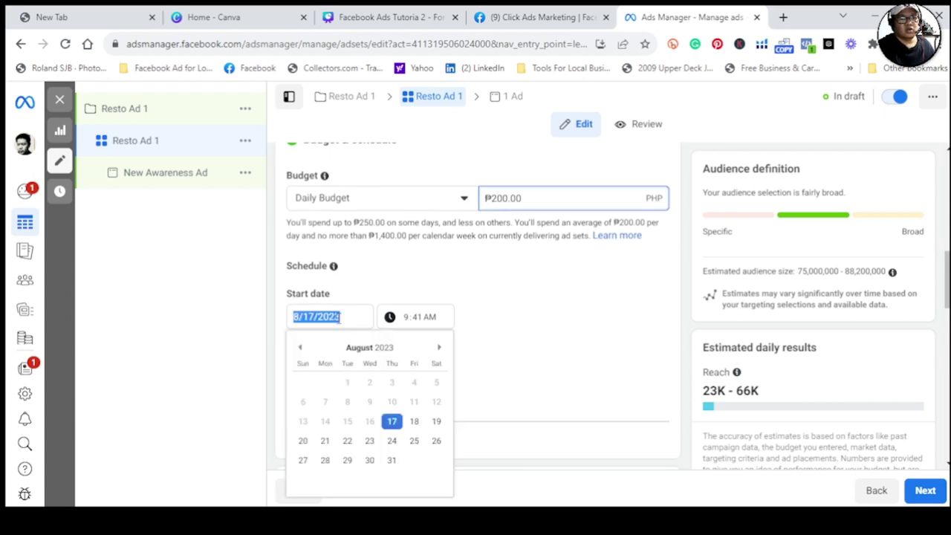
click(415, 421)
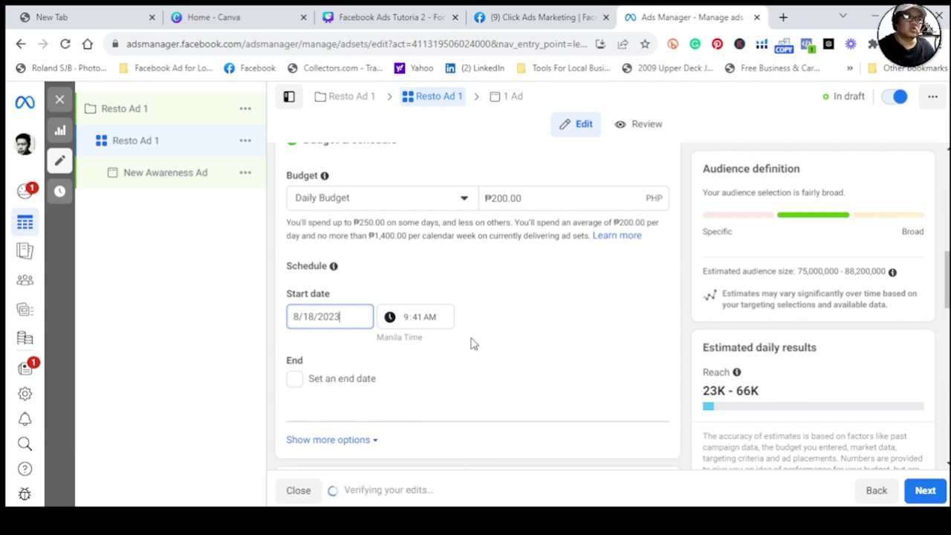
click(407, 318)
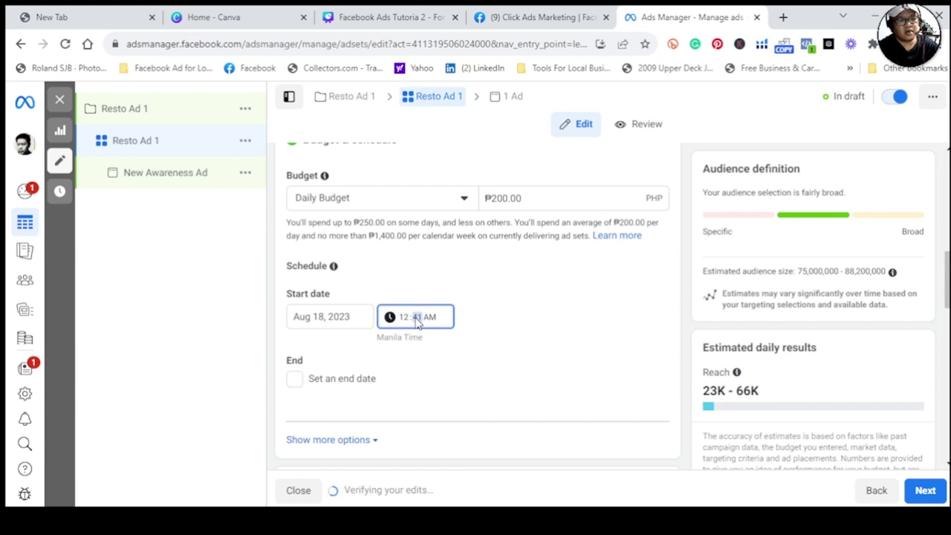
text(00)
click(430, 318)
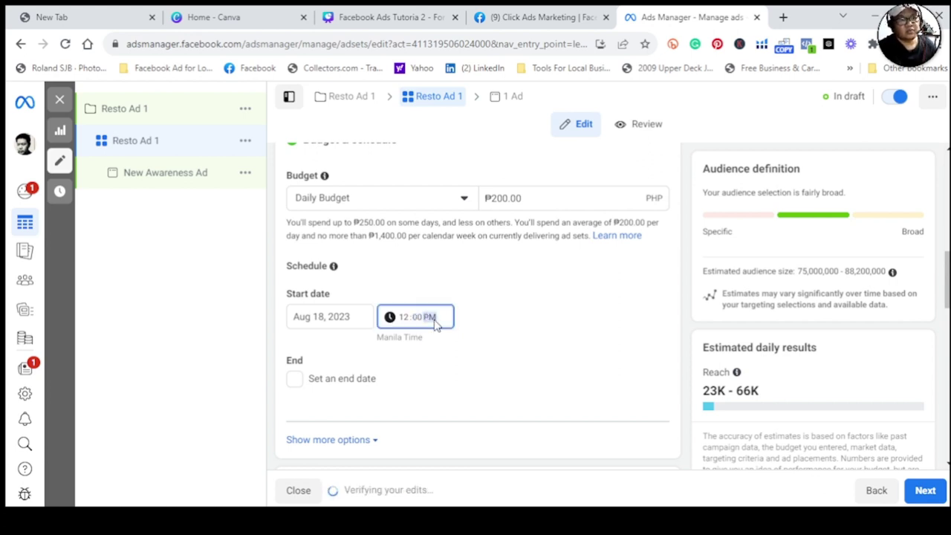
click(461, 321)
scroll(461, 321, down, 2)
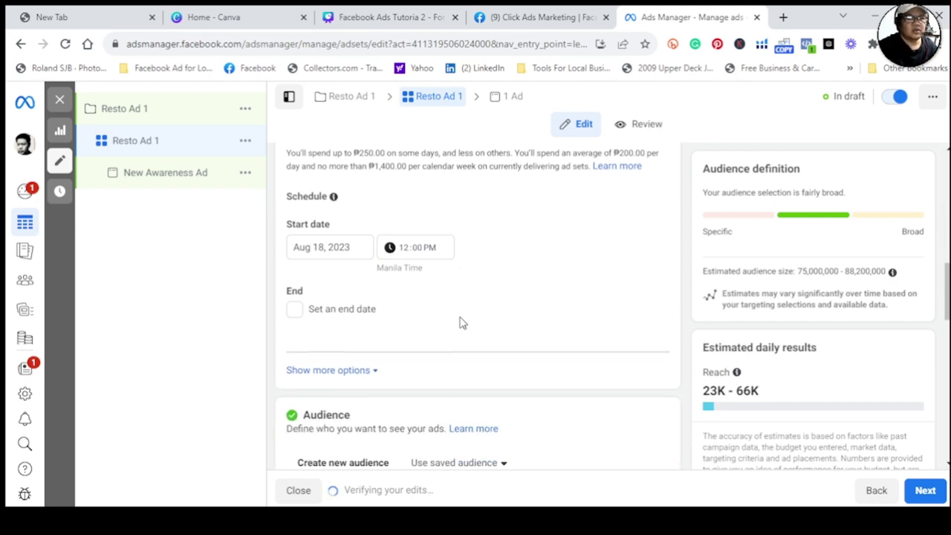
click(429, 251)
text(a)
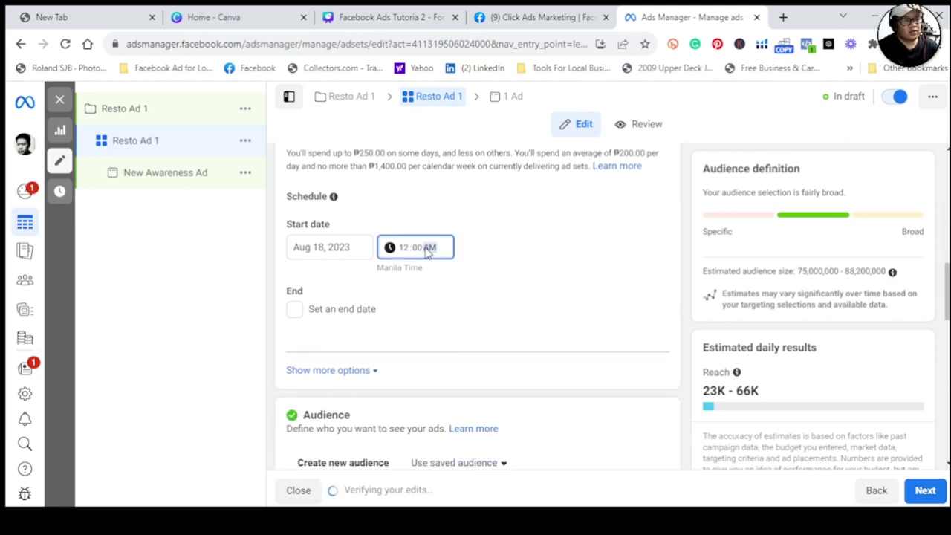
click(558, 253)
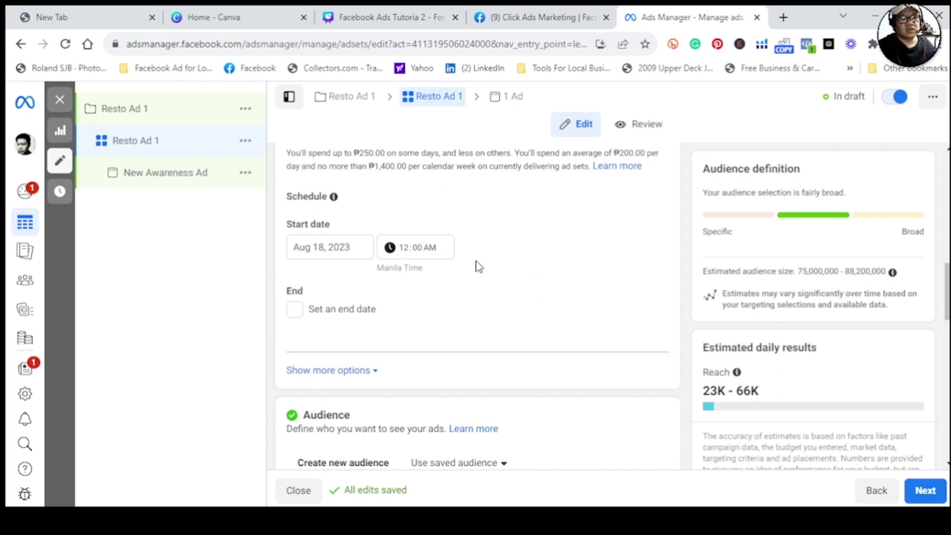
Step: Enable an end date for the ad set and set it to August 21, 2023 at 11:00 PM
click(291, 313)
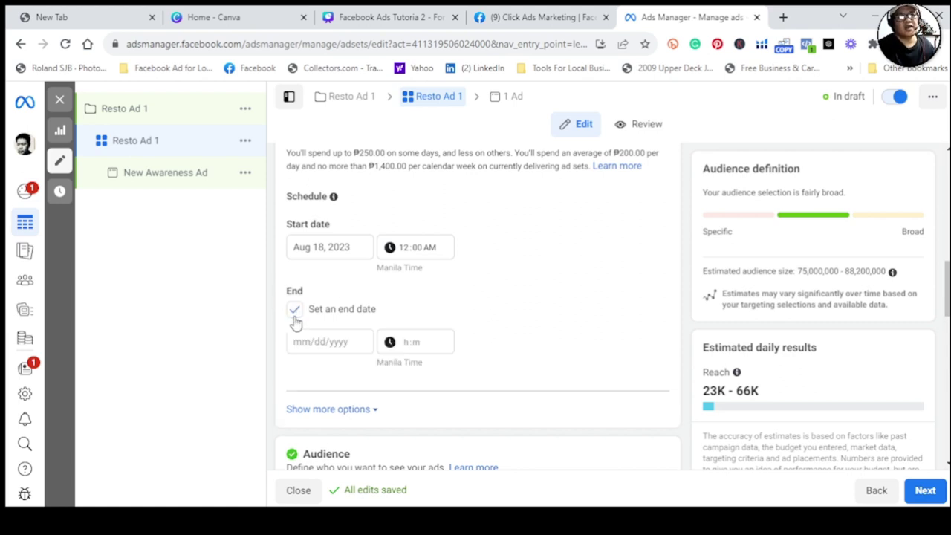
click(318, 342)
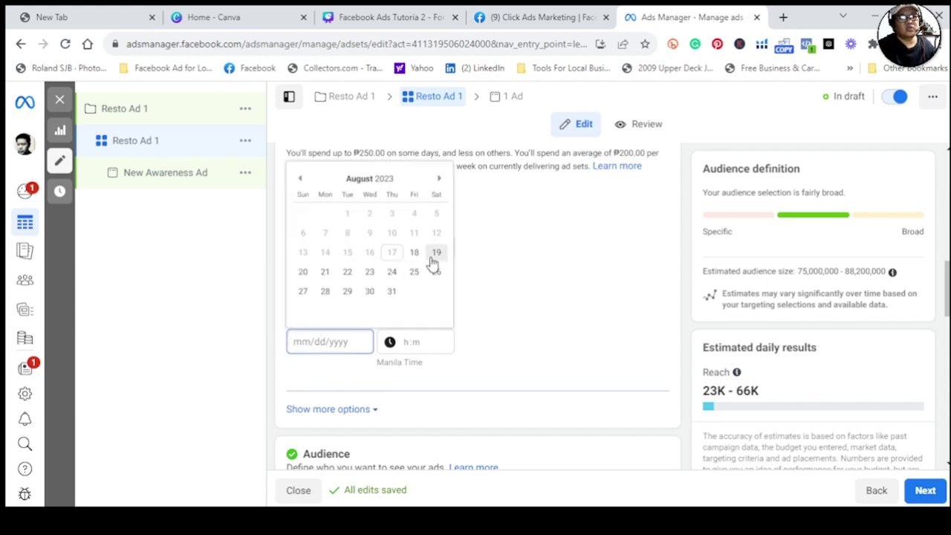
click(325, 273)
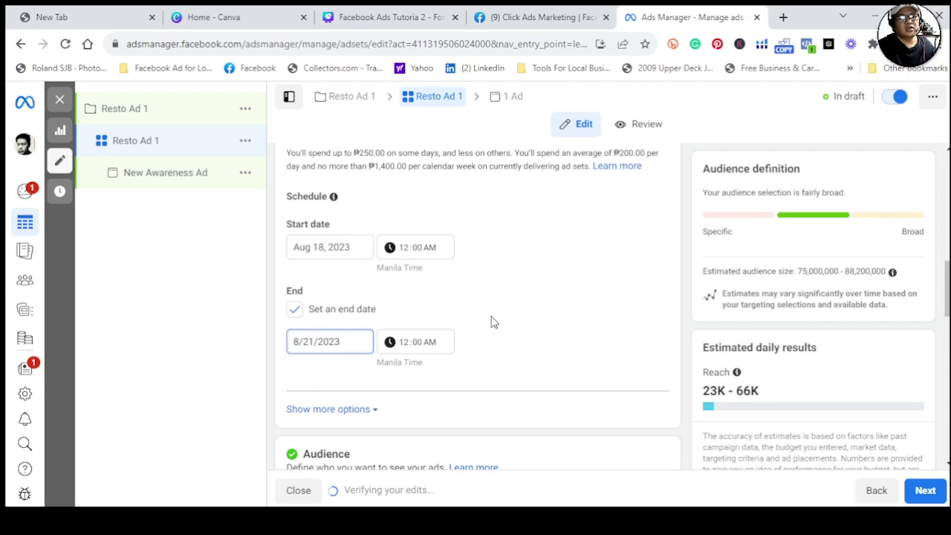
click(411, 348)
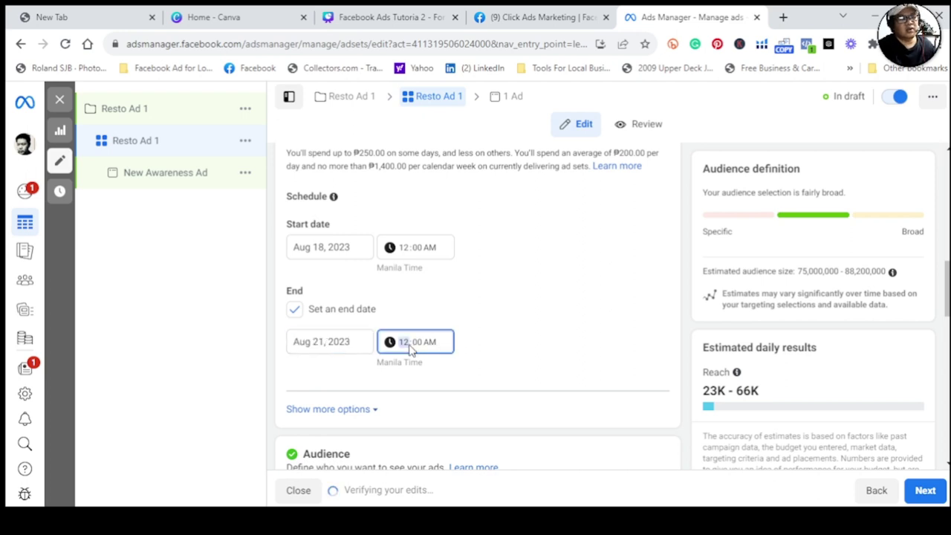
text(11)
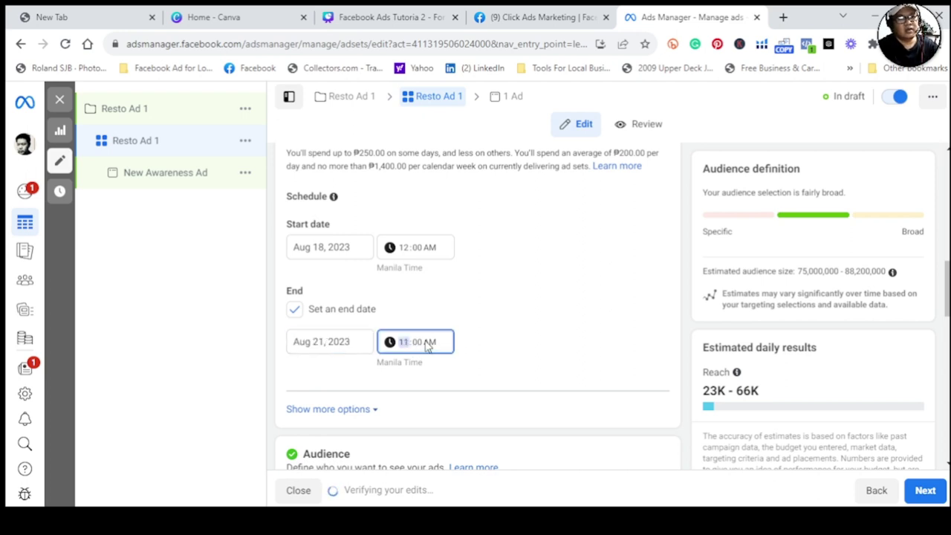
click(430, 343)
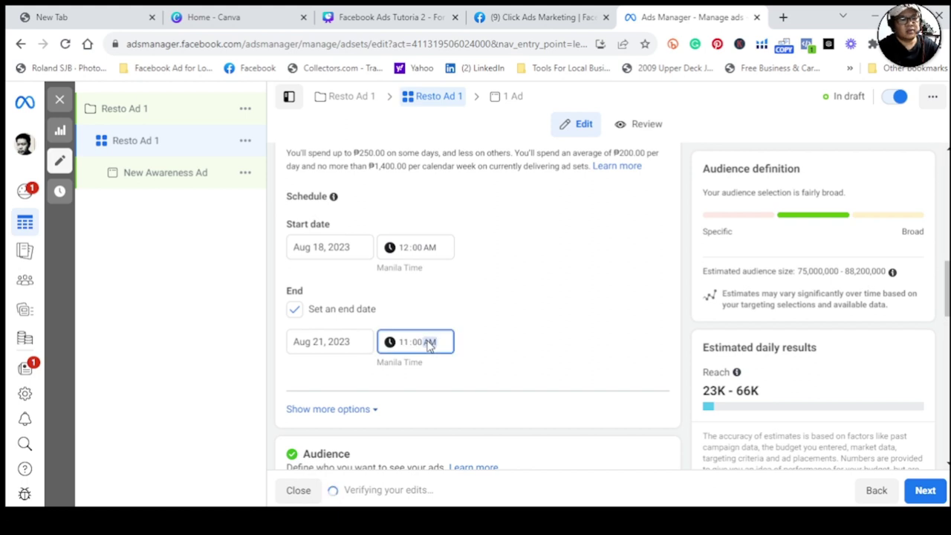
click(542, 325)
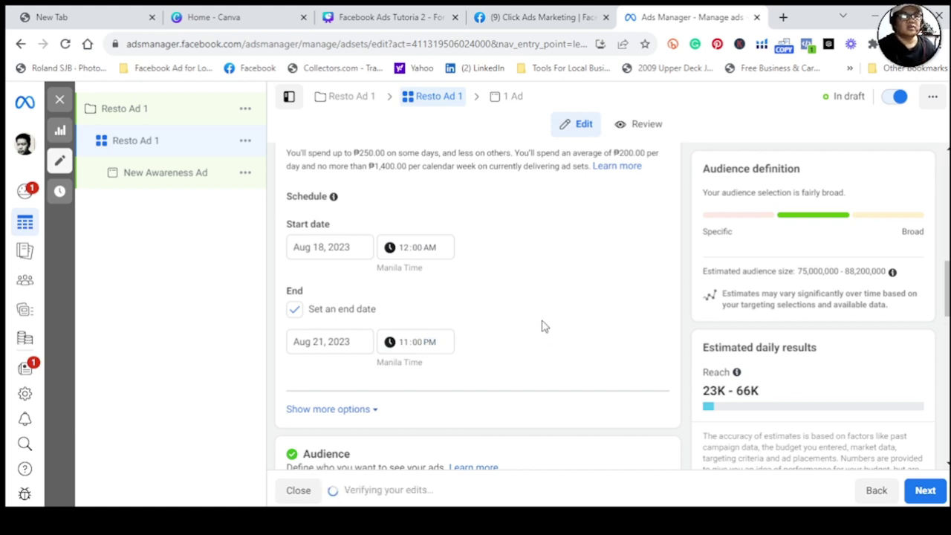
Step: Remove the Philippines from the audience's targeted locations
scroll(542, 325, down, 3)
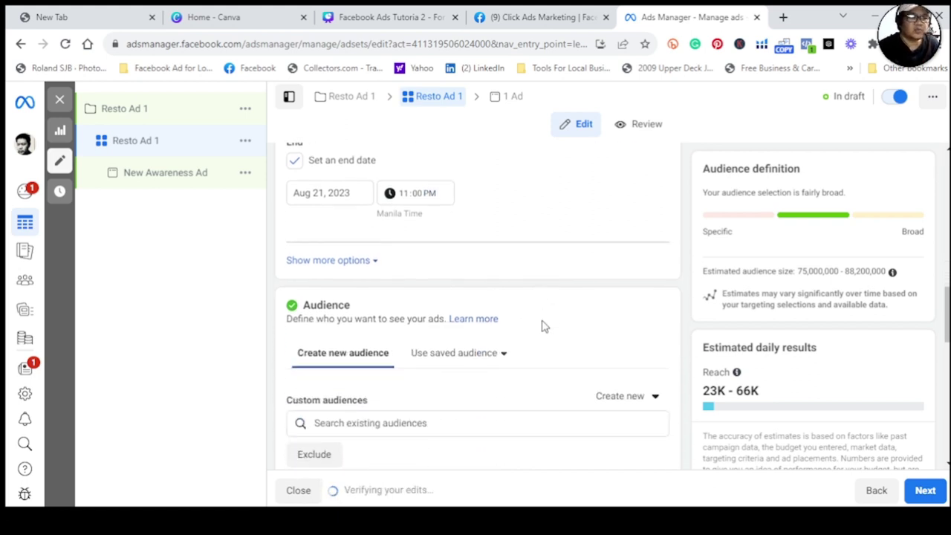
scroll(543, 326, down, 2)
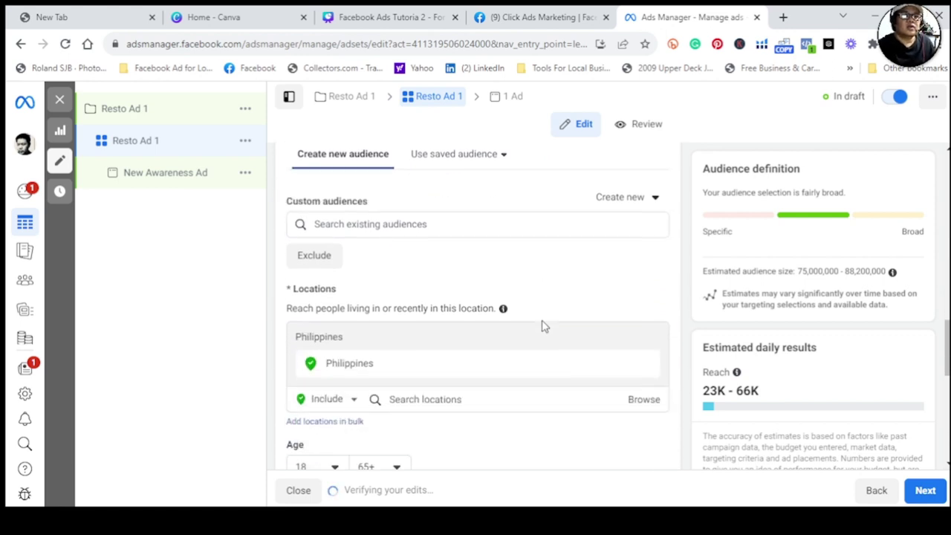
scroll(493, 315, up, 1)
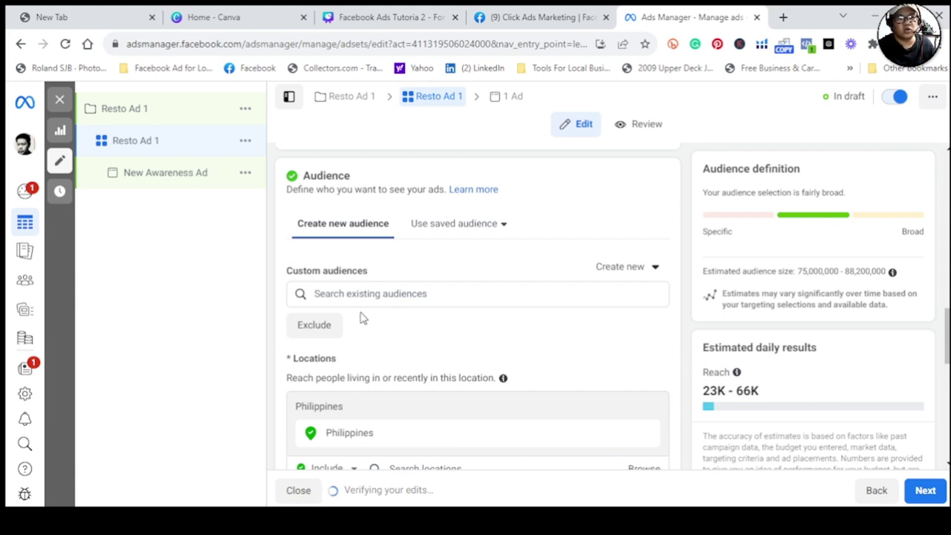
scroll(368, 327, down, 1)
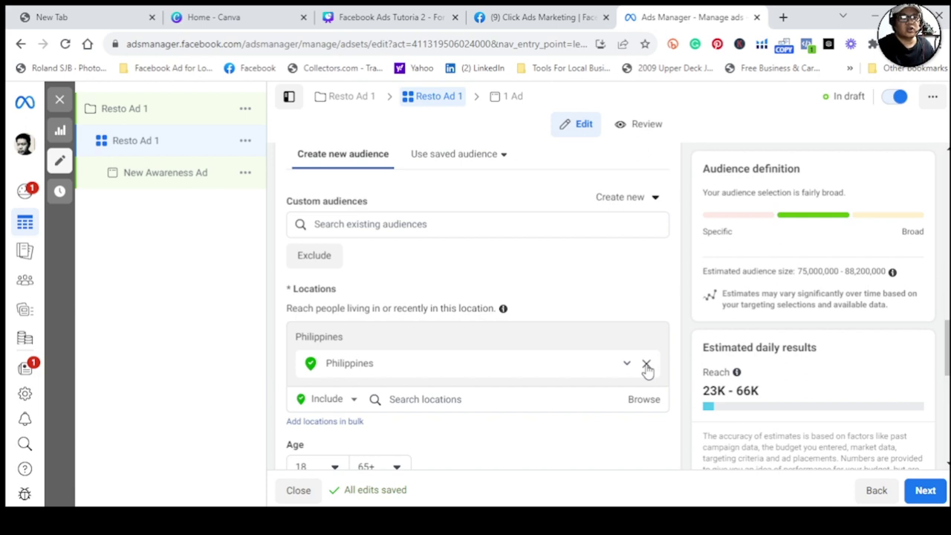
click(647, 364)
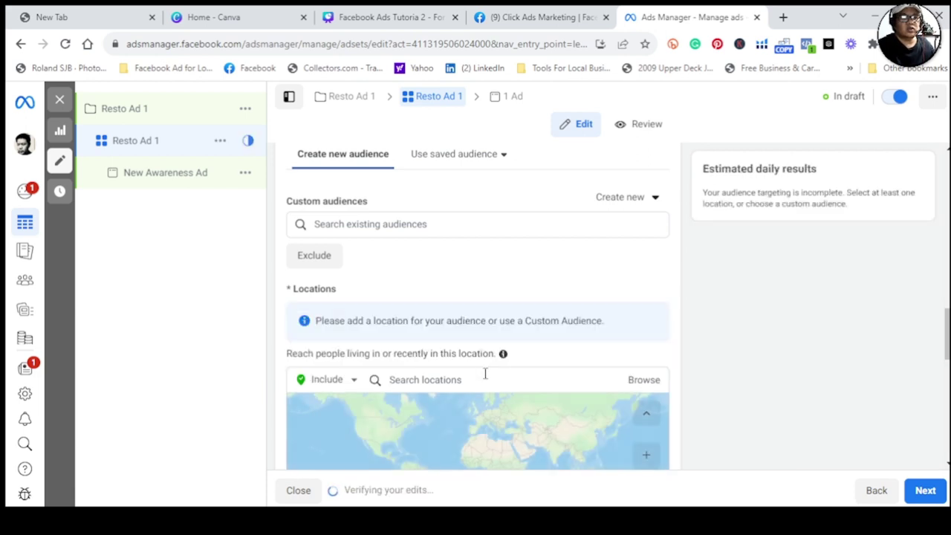
Step: Add the city of Makati, Metro Manila, Philippines as an included audience location
click(481, 380)
scroll(482, 380, down, 3)
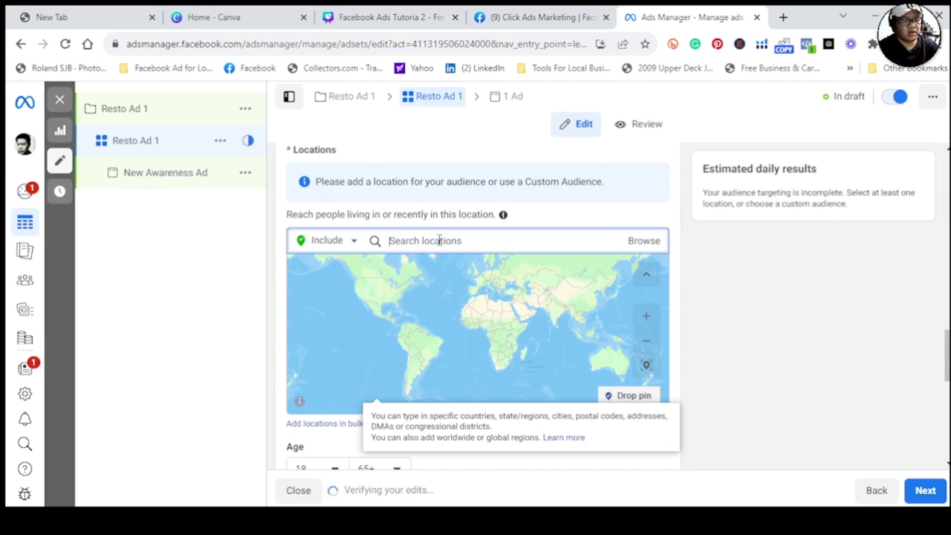
text(naga)
key(BackSpace)
key(BackSpace)
key(BackSpace)
key(BackSpace)
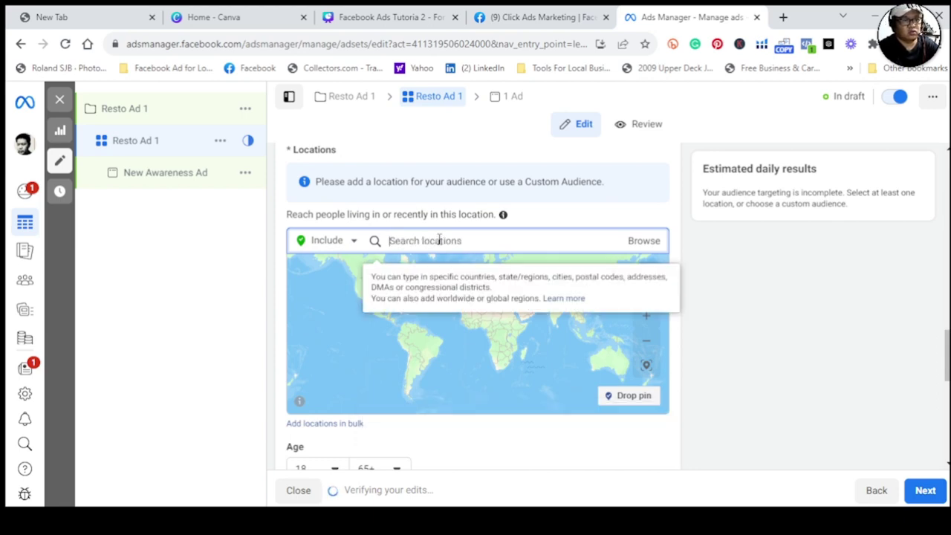
text(Makati)
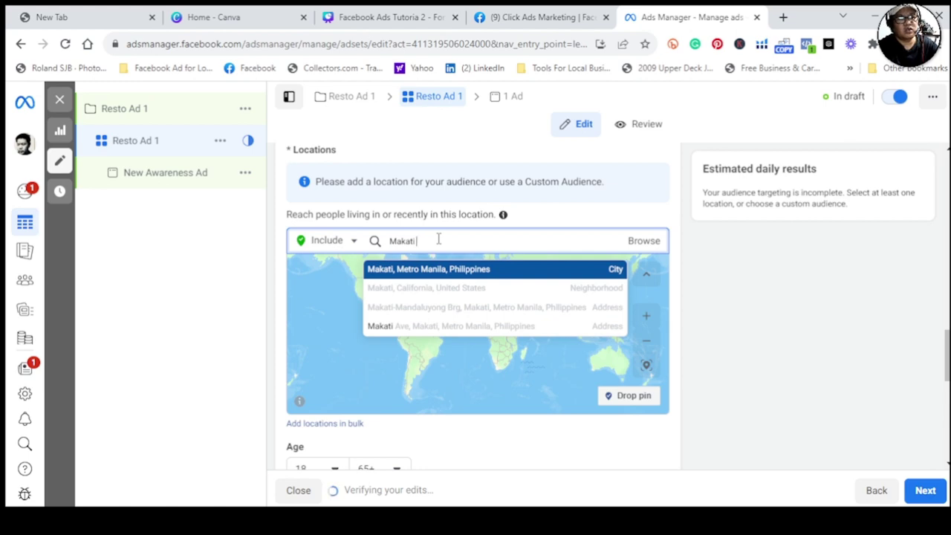
key(Return)
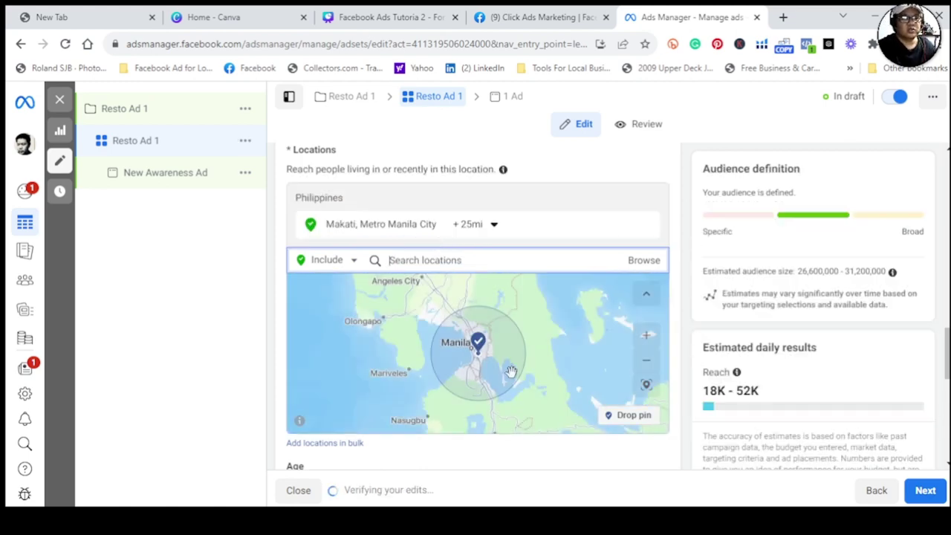
Step: Set the targeting radius around Makati to 10 miles
scroll(576, 368, up, 3)
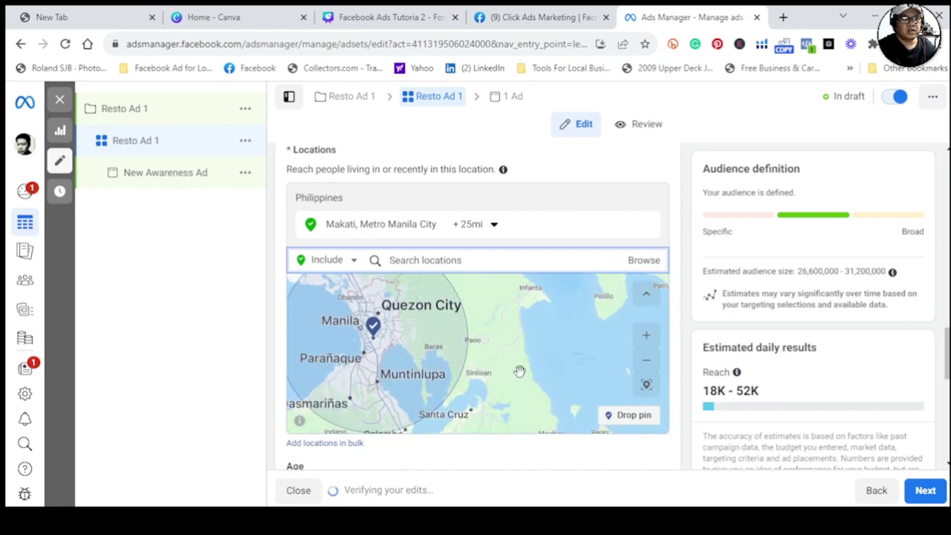
click(494, 226)
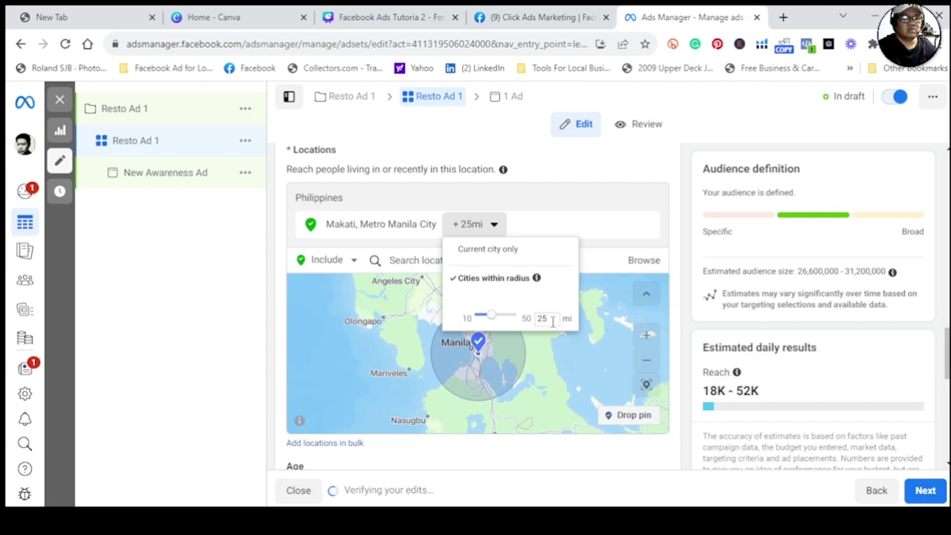
key(BackSpace)
key(BackSpace)
text(10)
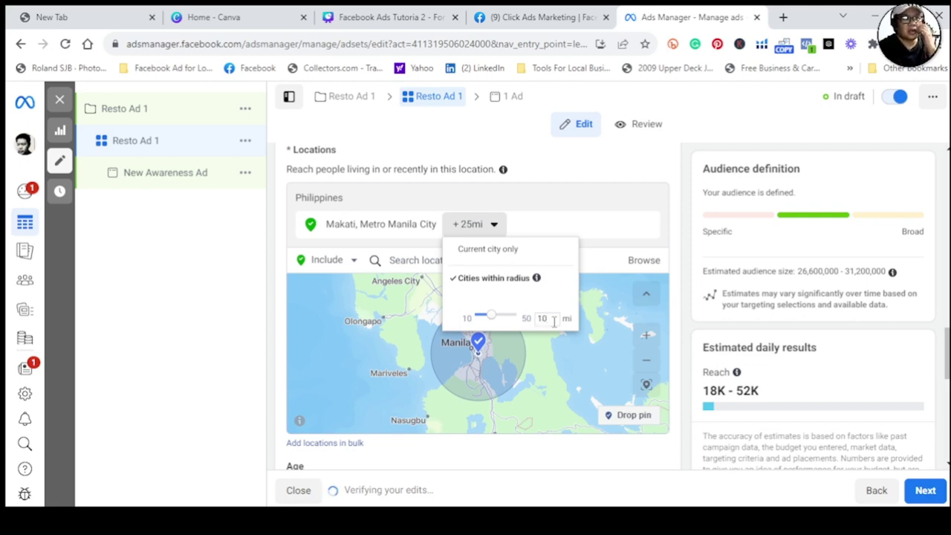
click(554, 349)
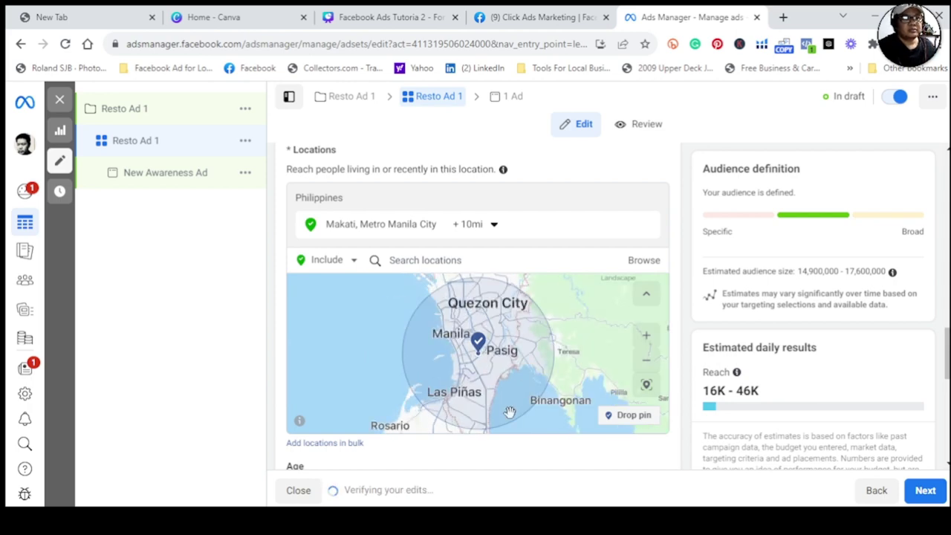
Step: Examine the area covered around the Makati pin on the audience location map
scroll(510, 408, up, 3)
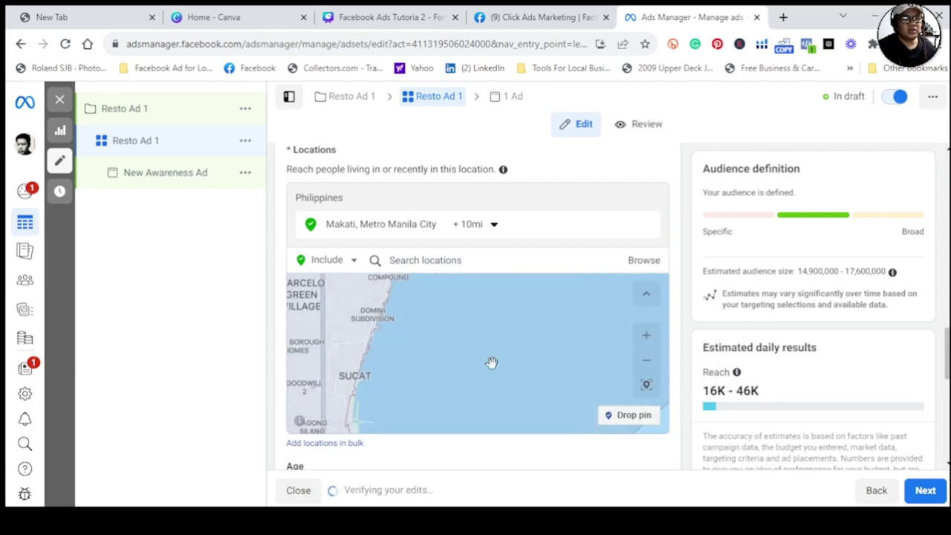
drag(455, 341, 570, 405)
drag(320, 278, 416, 360)
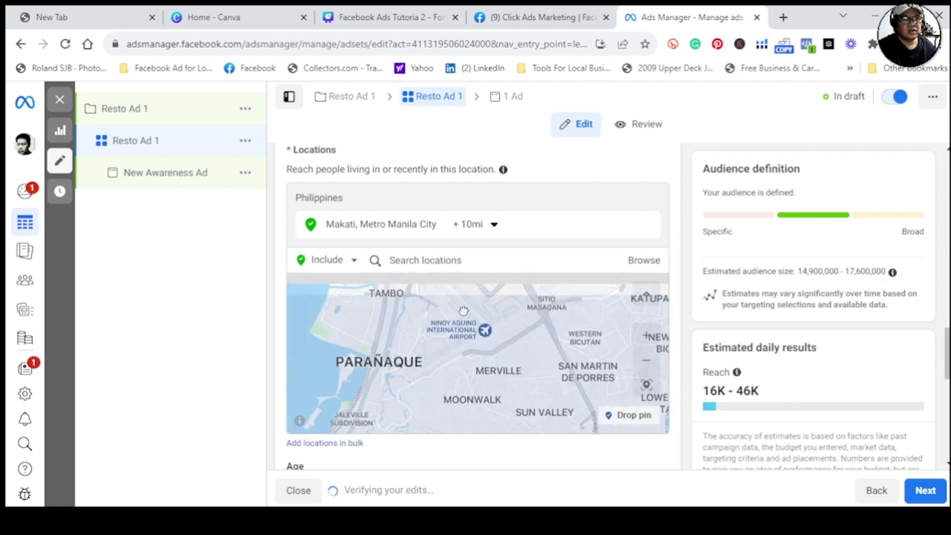
drag(446, 264, 445, 326)
scroll(442, 357, down, 1)
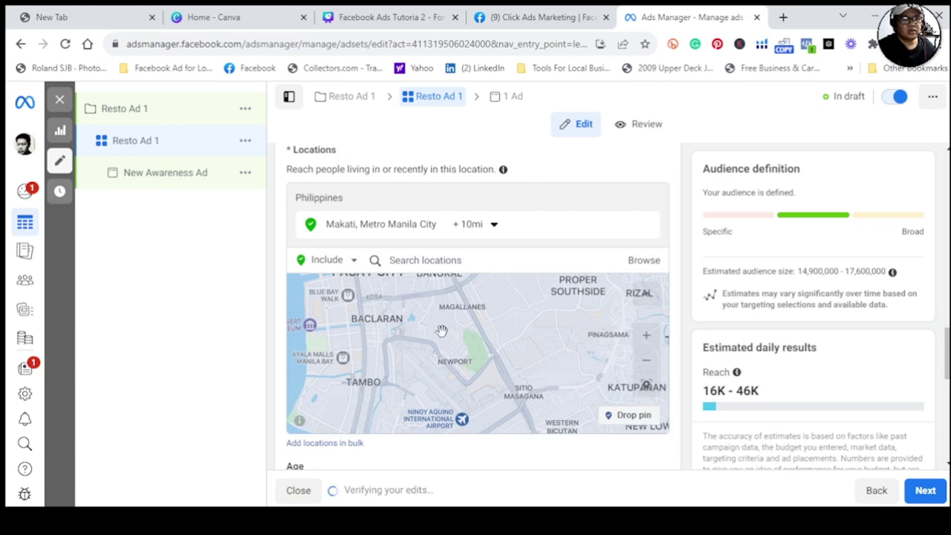
drag(454, 323, 458, 380)
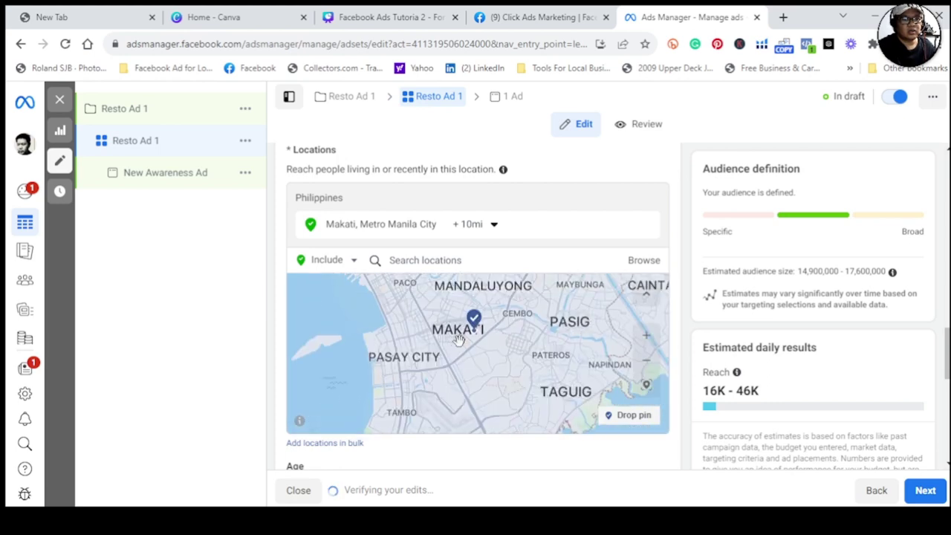
scroll(460, 338, up, 1)
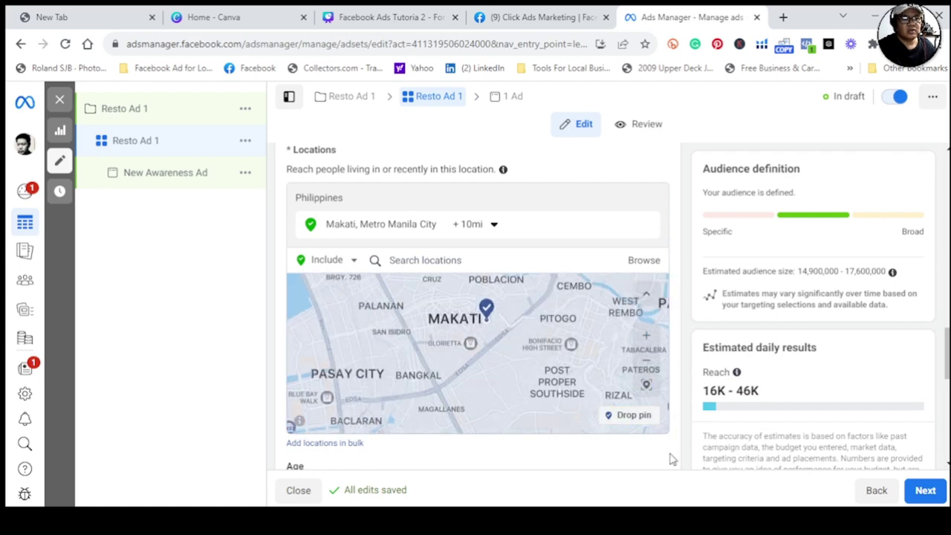
Step: Set the audience's age range to 18–45 and expand the gender options
scroll(687, 457, down, 2)
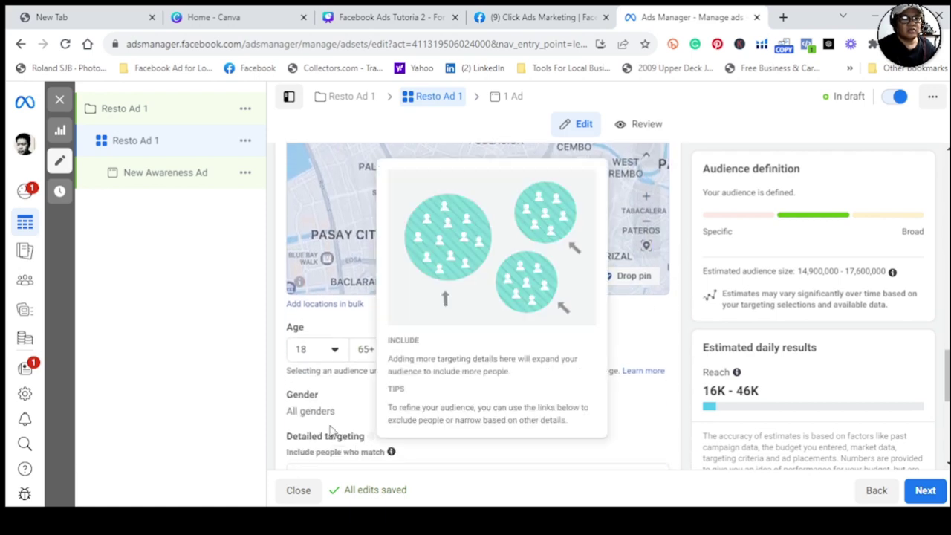
click(334, 350)
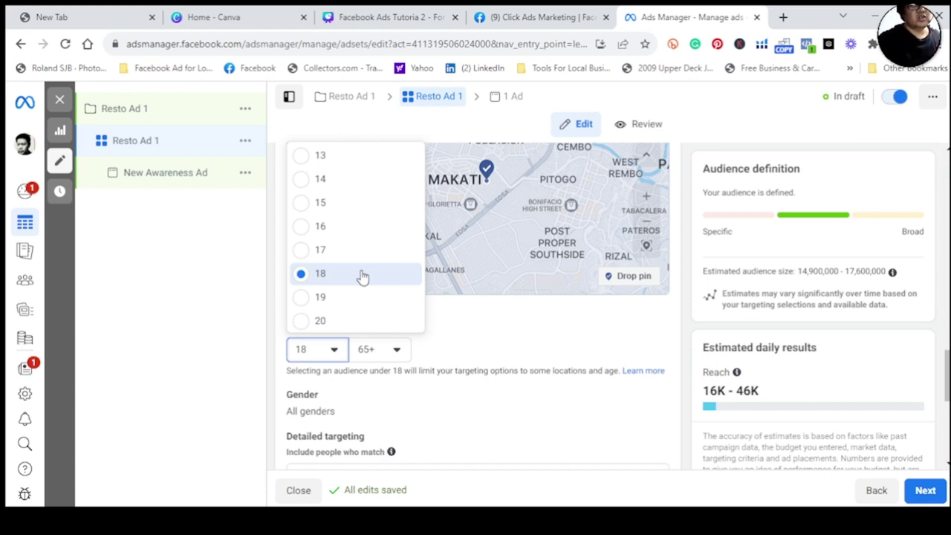
click(362, 277)
click(396, 350)
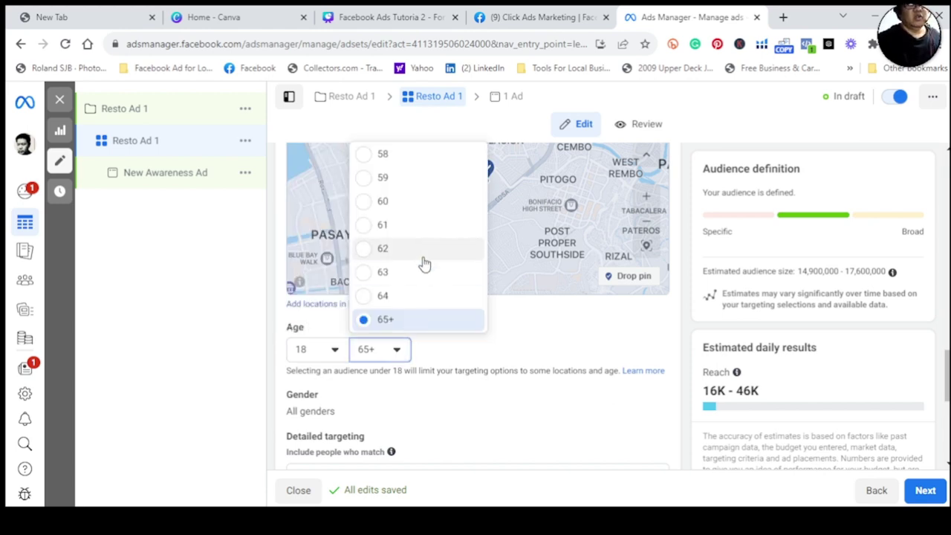
scroll(424, 264, up, 5)
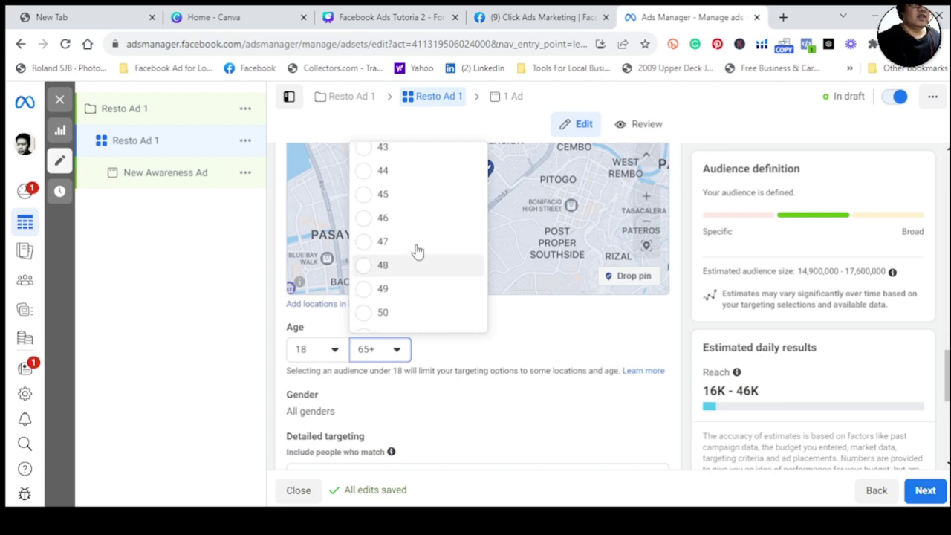
click(408, 196)
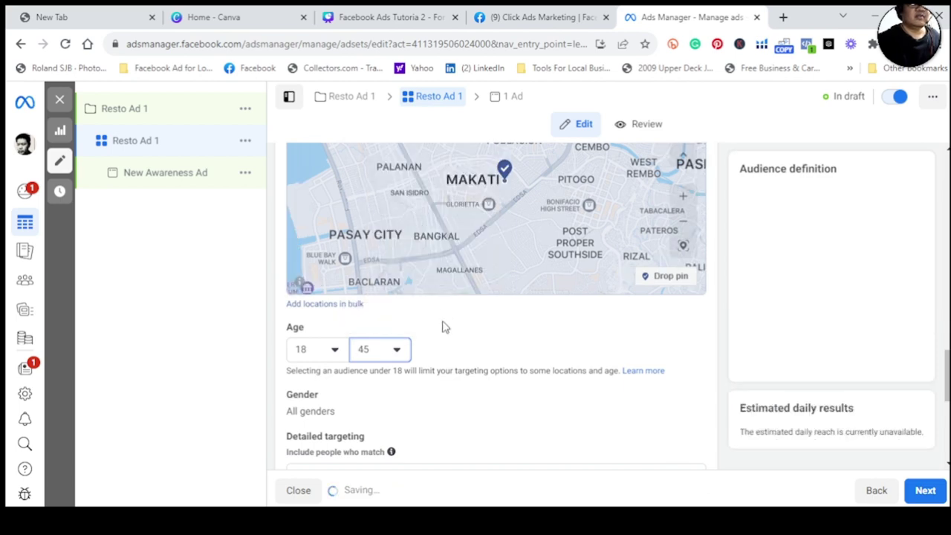
scroll(461, 407, down, 1)
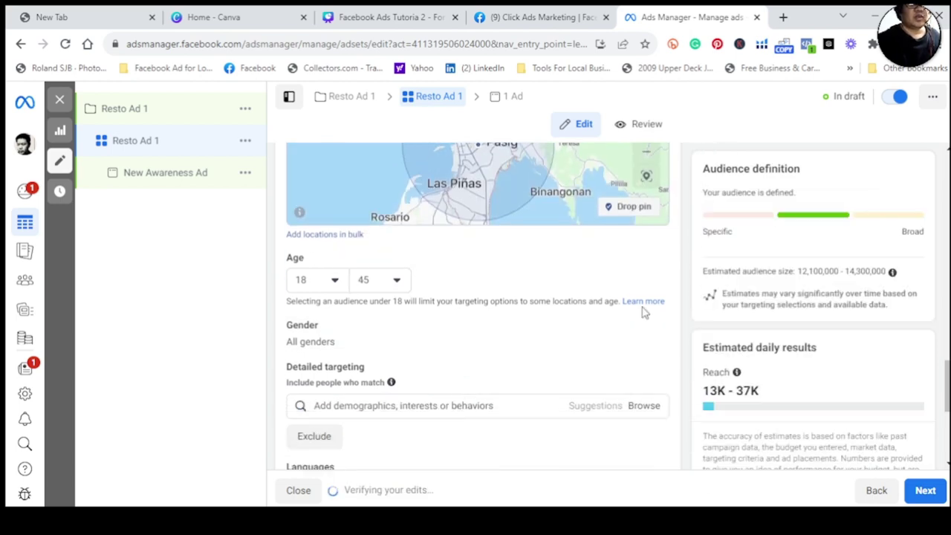
click(643, 332)
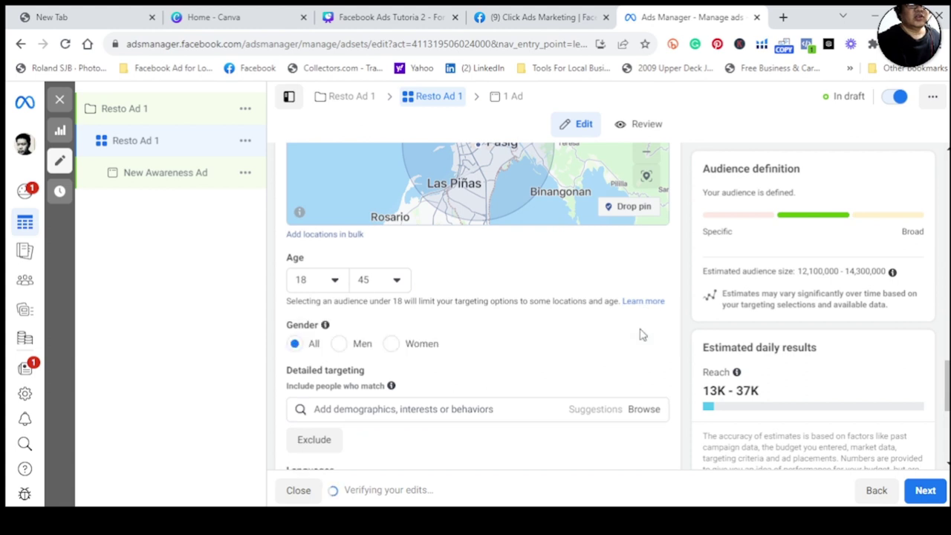
Step: Search detailed targeting for Food and add the Food (food & drink) interest to the audience
scroll(557, 356, down, 2)
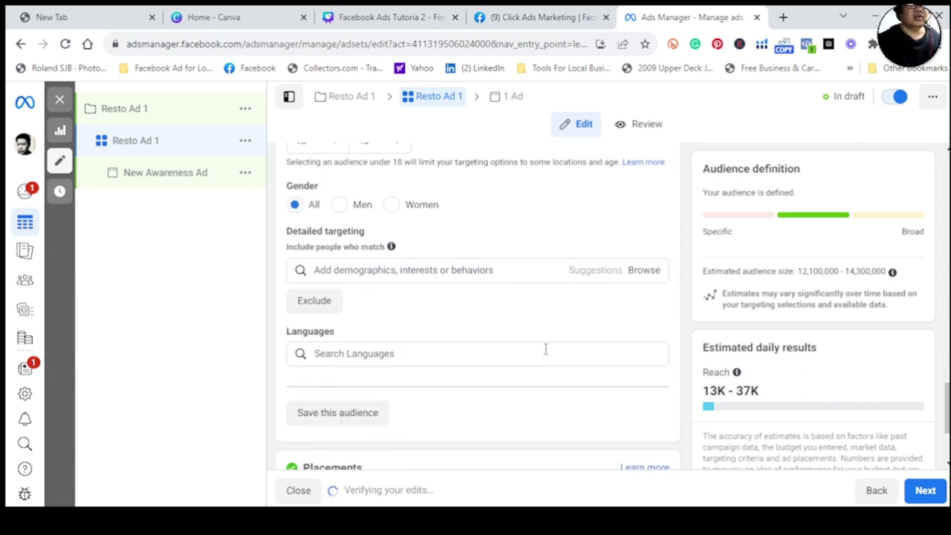
click(428, 270)
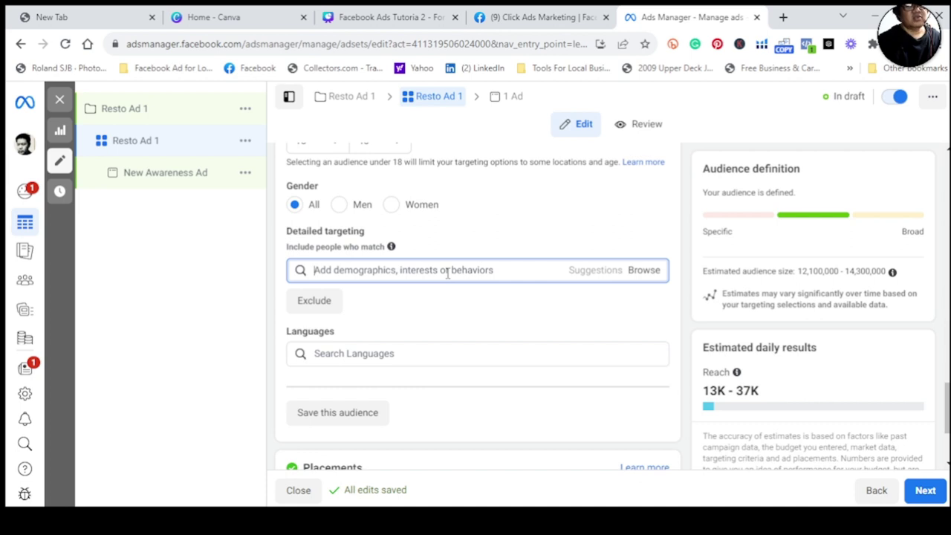
text(Food)
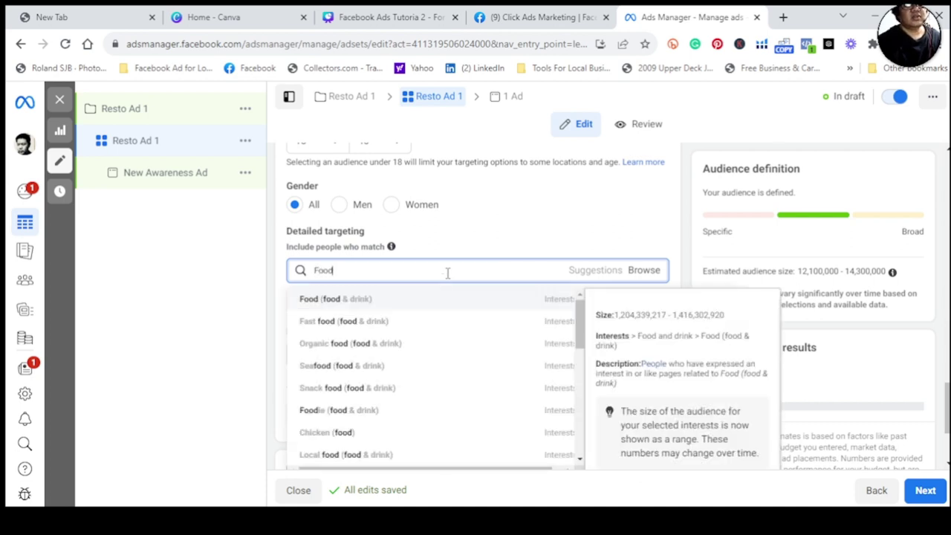
click(412, 307)
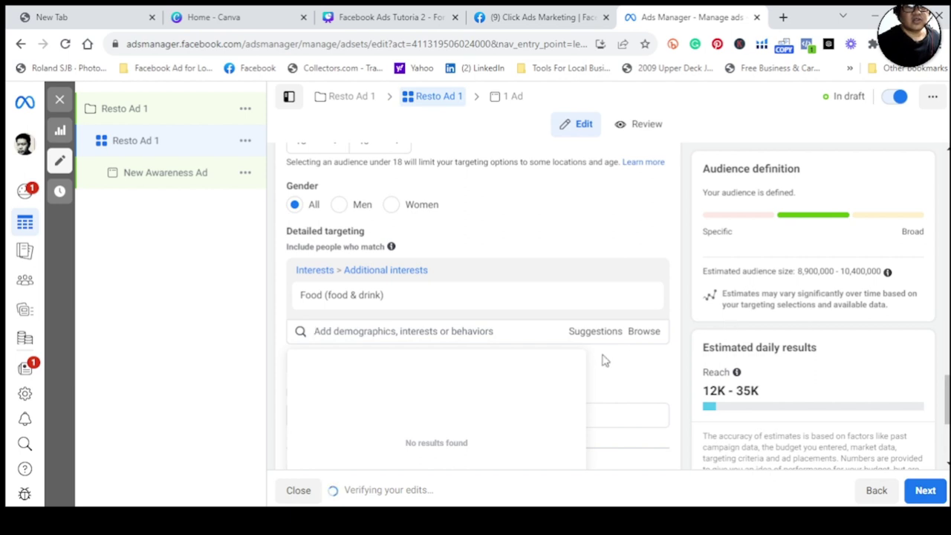
Step: Add the suggested interests Foodie (food & drink) and Restaurants (dining) to the detailed targeting
mouse_move(393, 294)
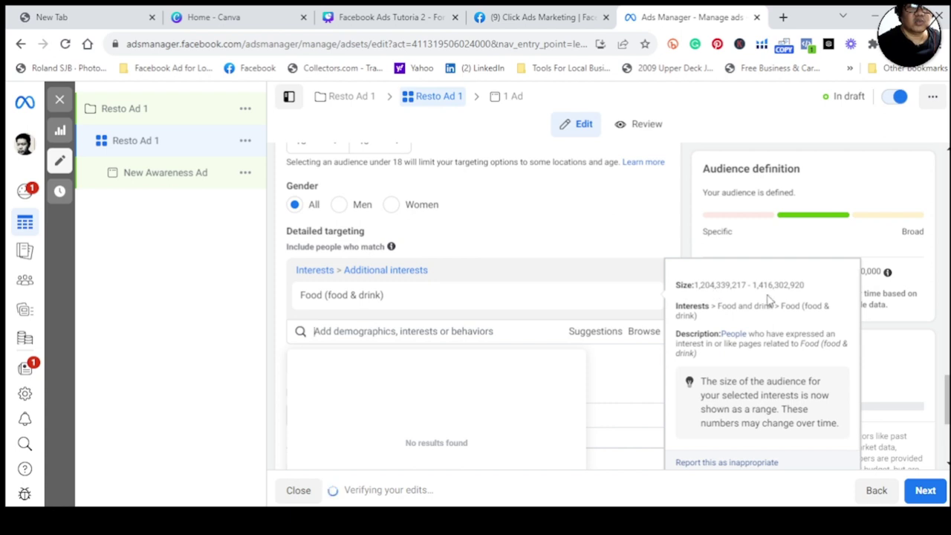
click(431, 334)
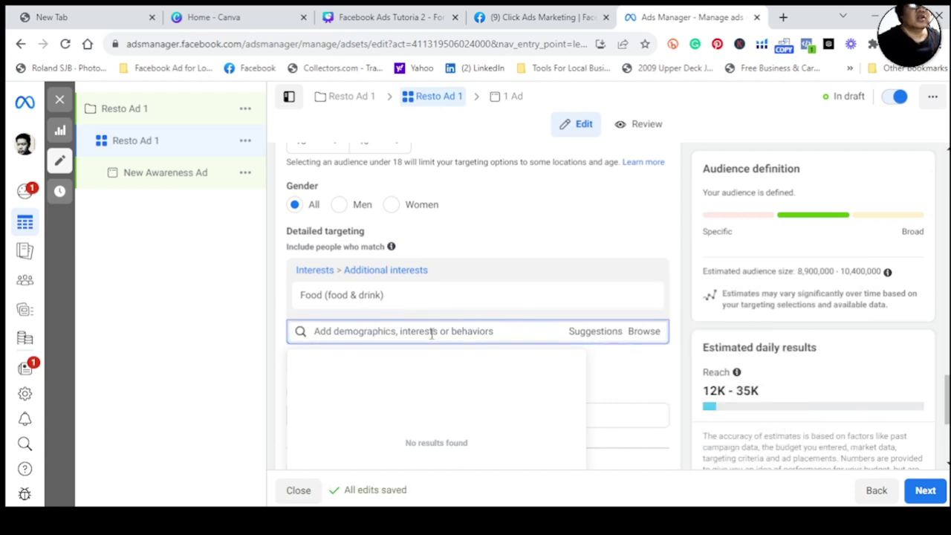
click(595, 335)
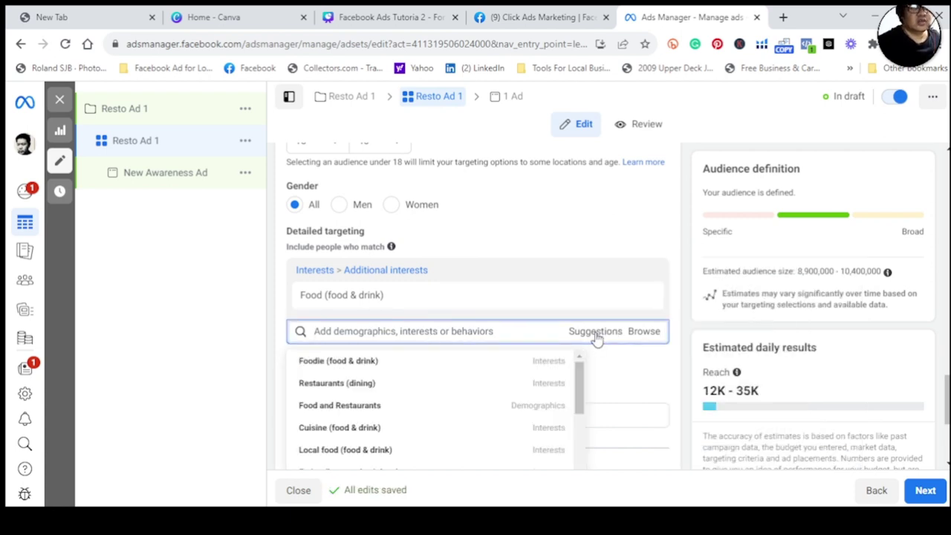
click(413, 364)
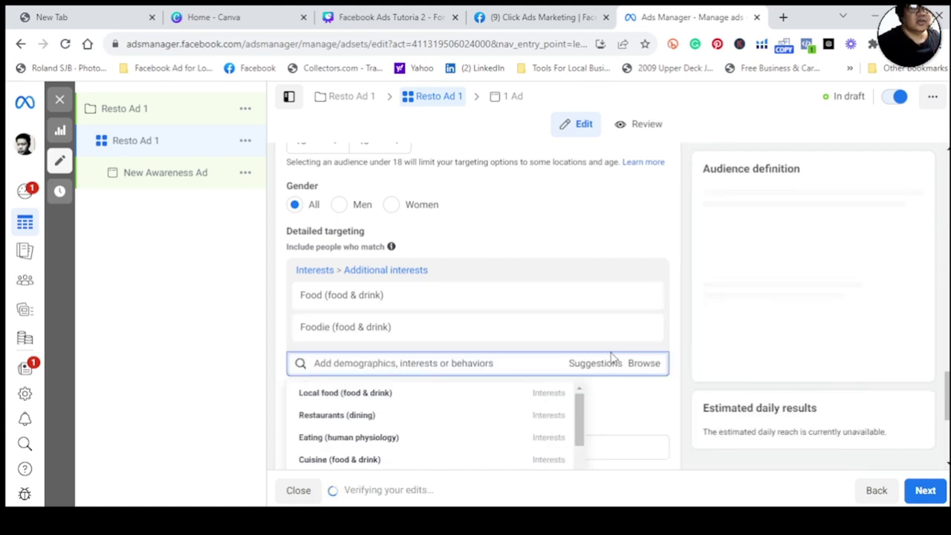
click(602, 369)
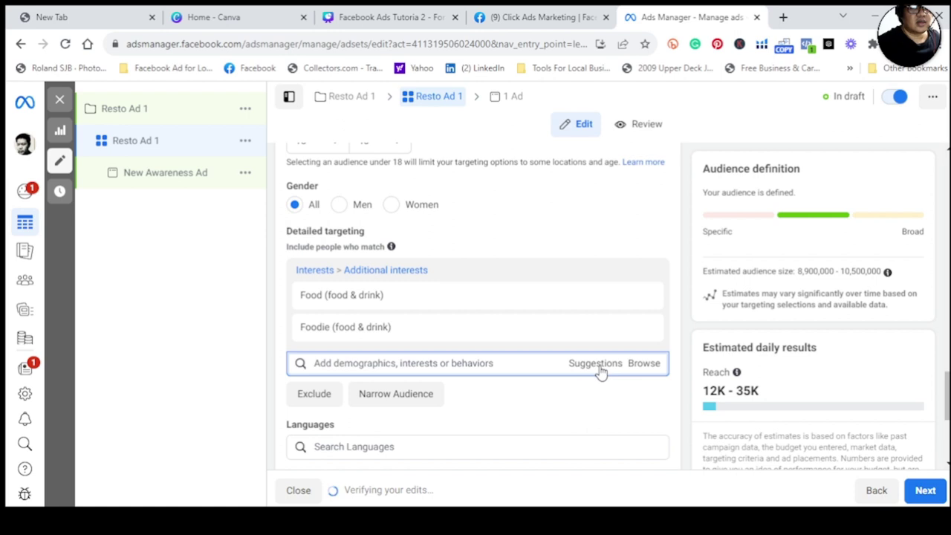
click(601, 368)
mouse_move(373, 442)
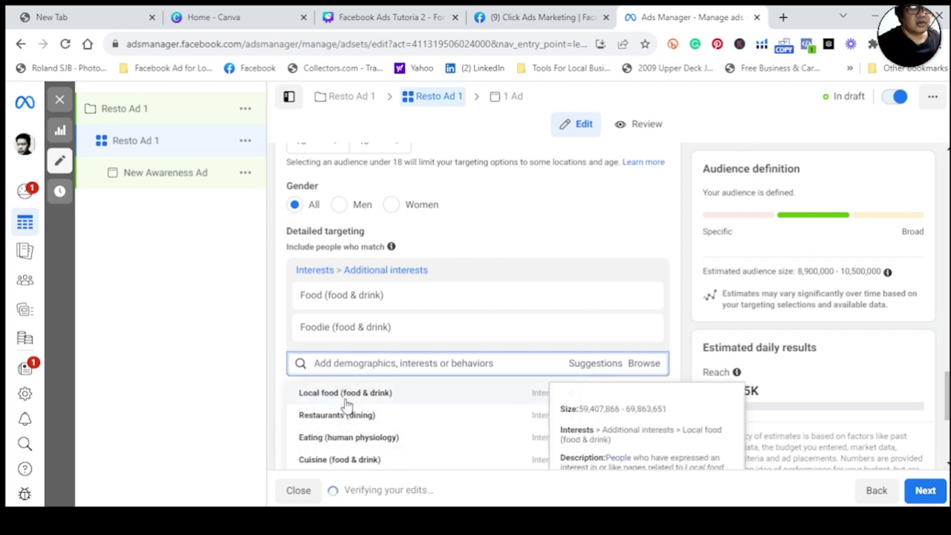
click(338, 422)
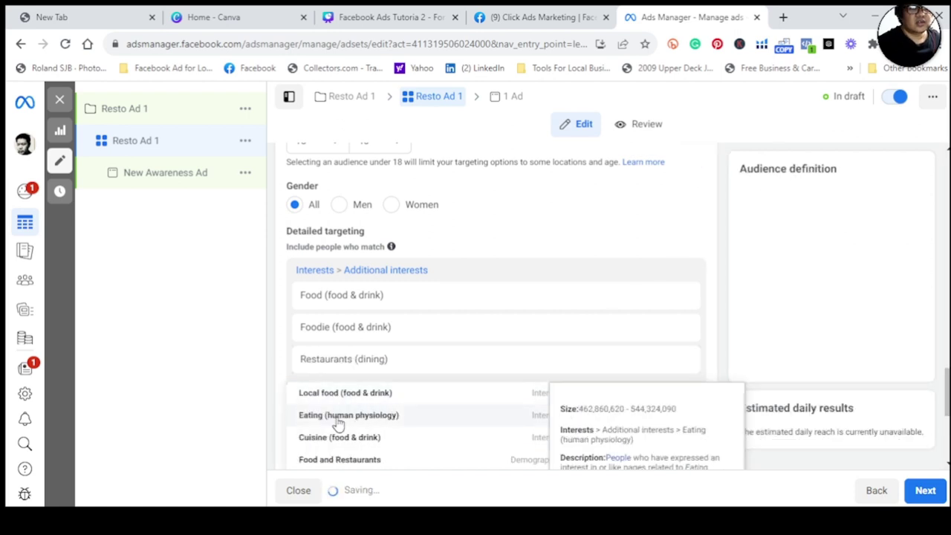
Step: Search detailed targeting for Professional and add the Professional services (business & finance) interest
scroll(546, 348, down, 1)
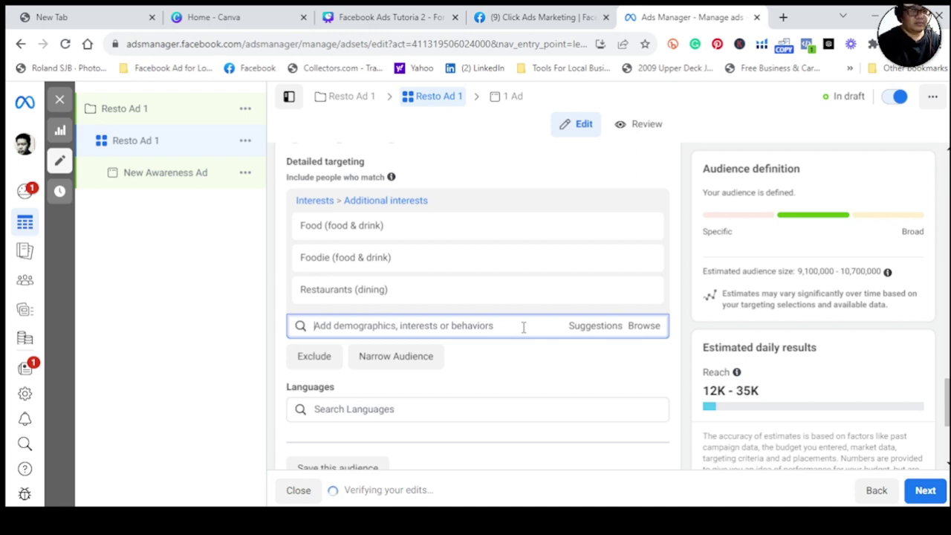
text(Profe)
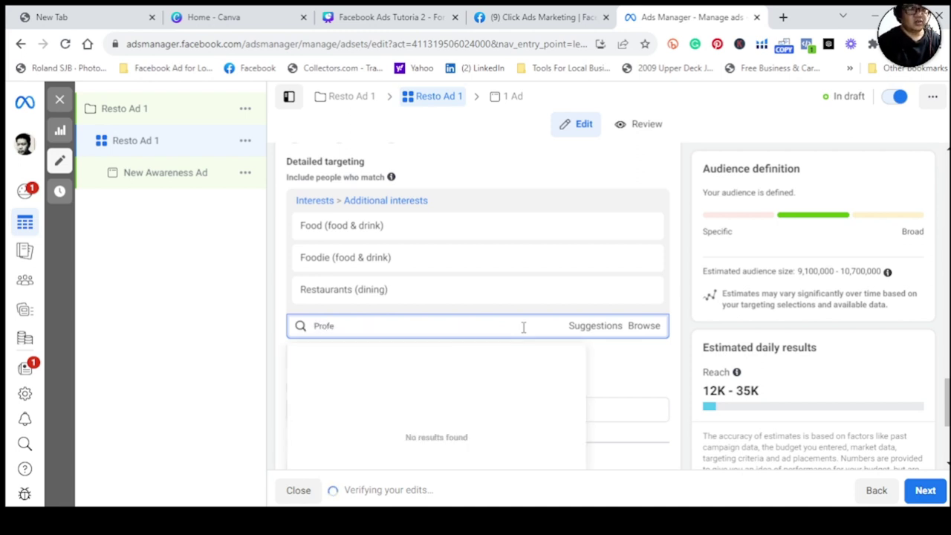
key(BackSpace)
text(fe)
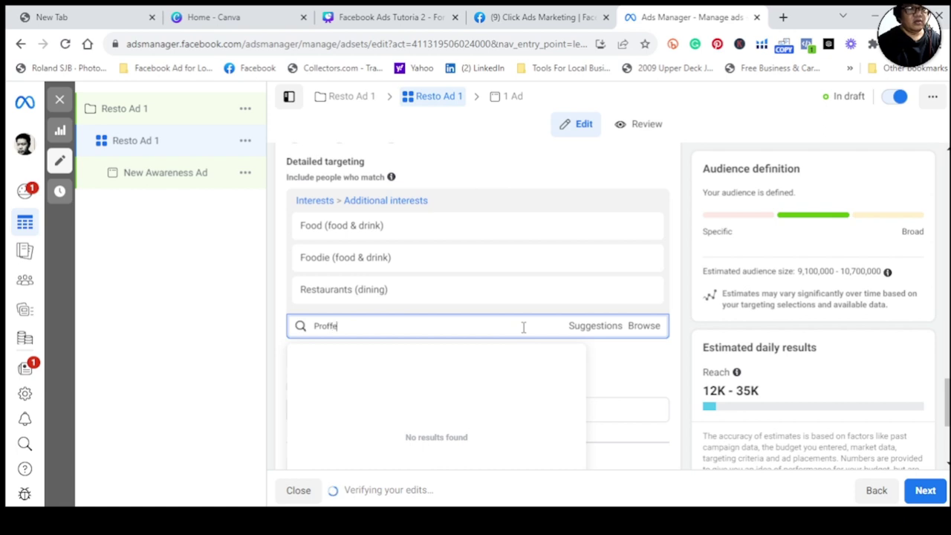
key(BackSpace)
key(BackSpace)
text(essi)
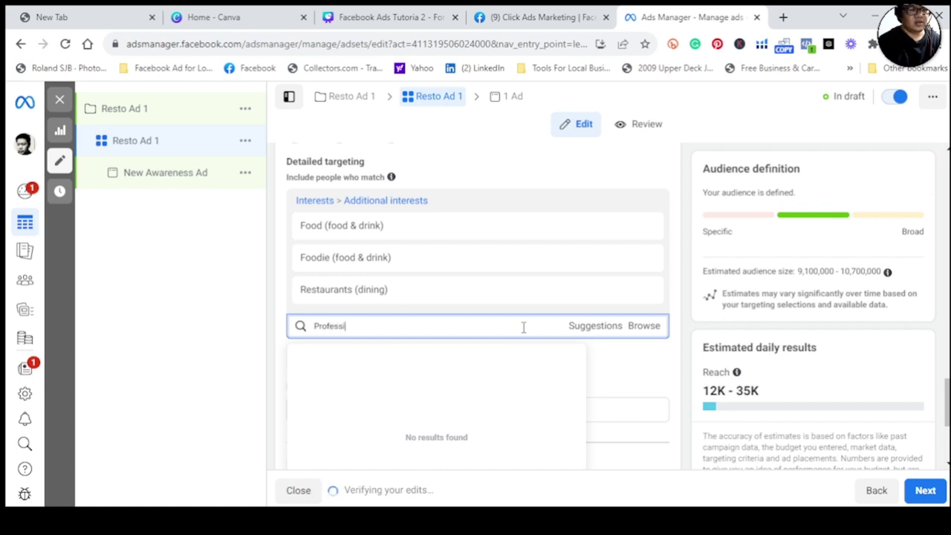
text(onals)
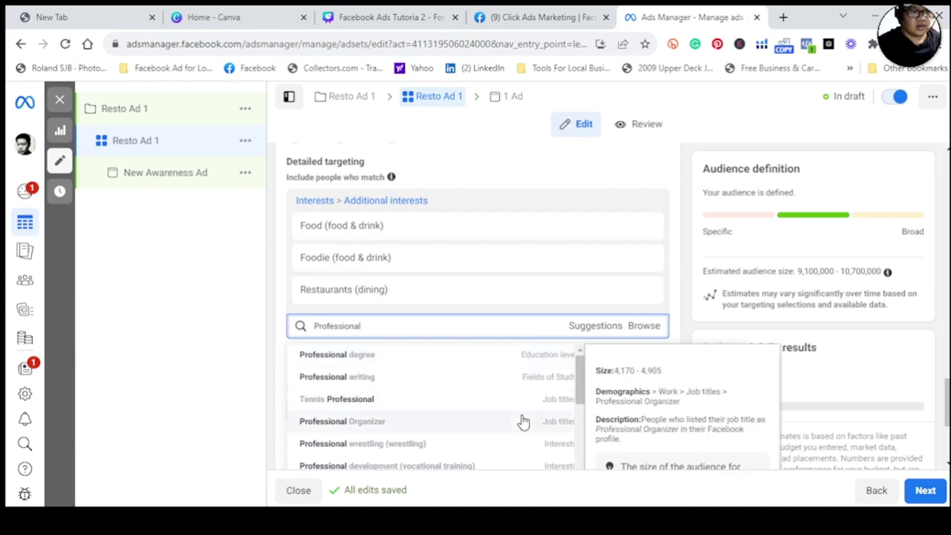
scroll(524, 421, down, 1)
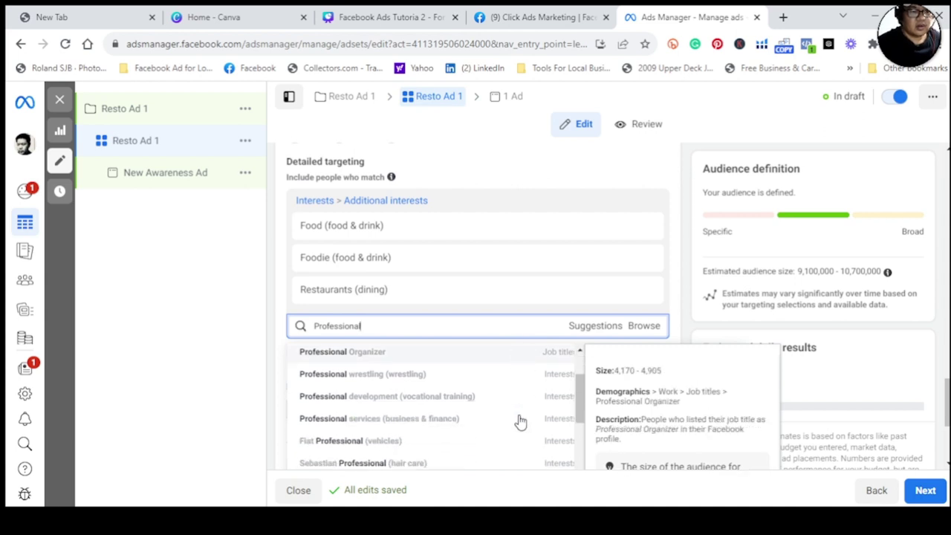
click(379, 419)
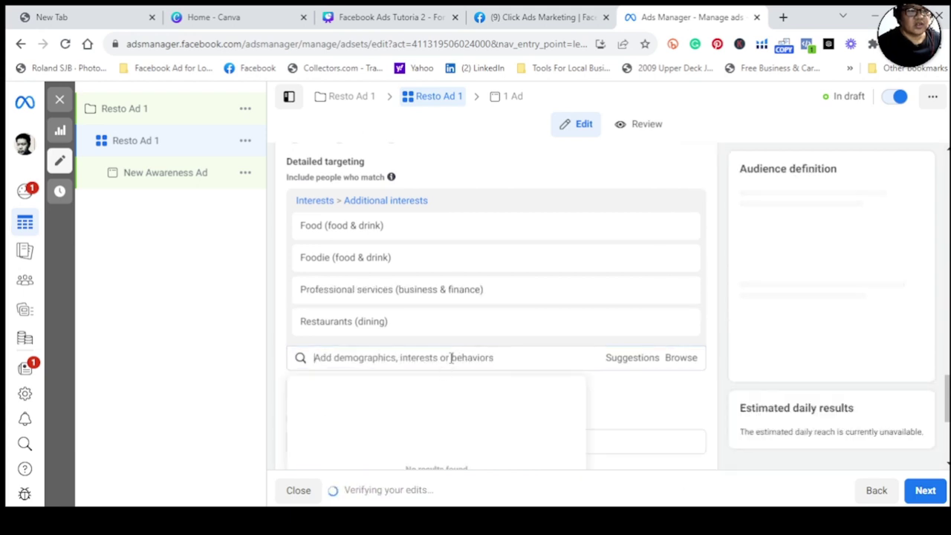
Step: Search detailed targeting for Local and add the Local food (food & drink) interest
click(494, 359)
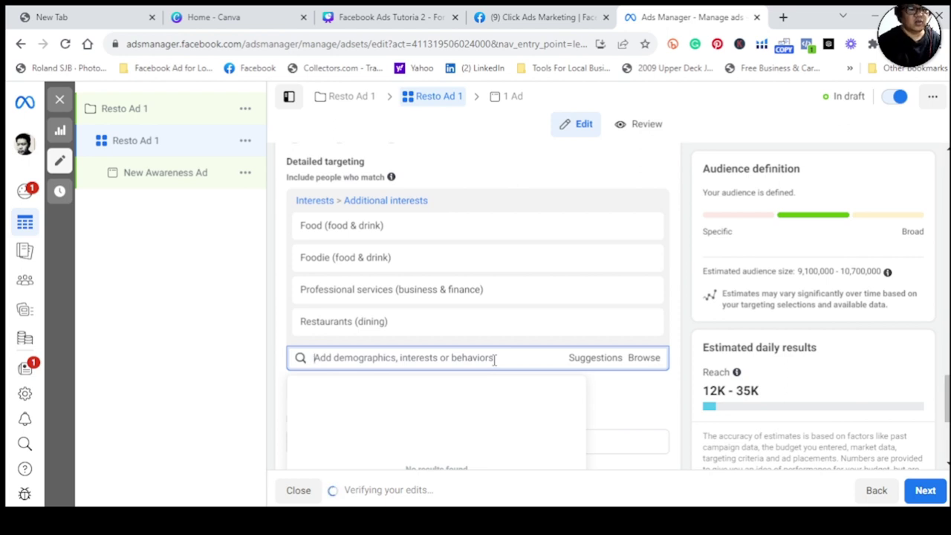
text(Local)
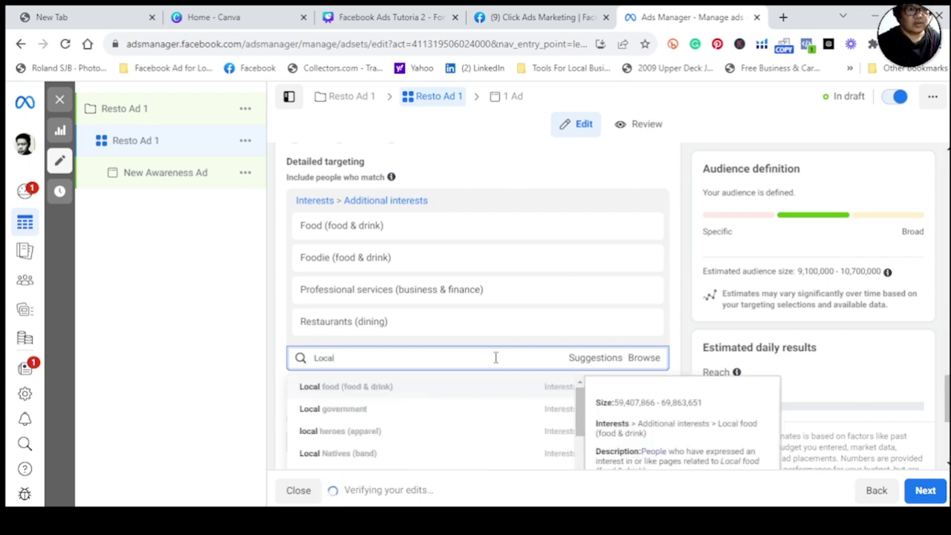
click(401, 396)
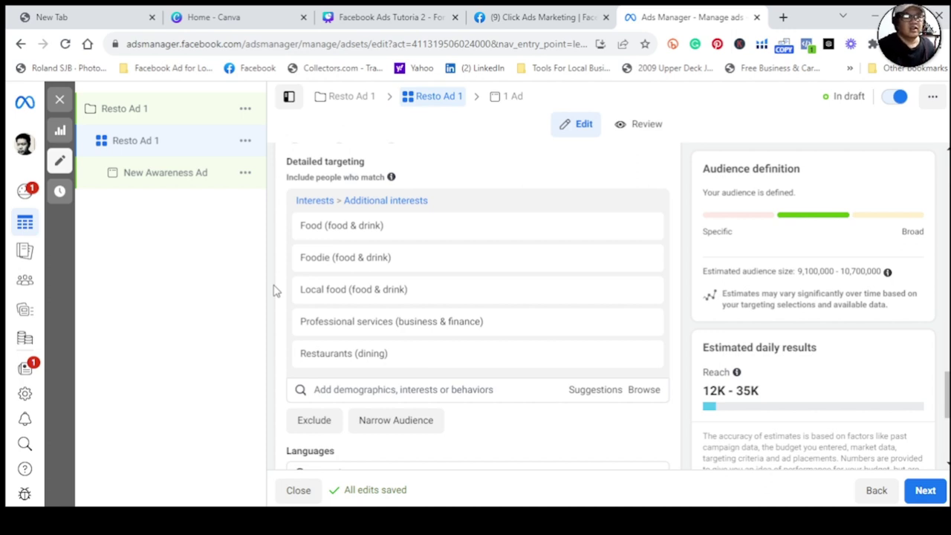
Step: Set the audience's language to English (All)
scroll(274, 289, down, 3)
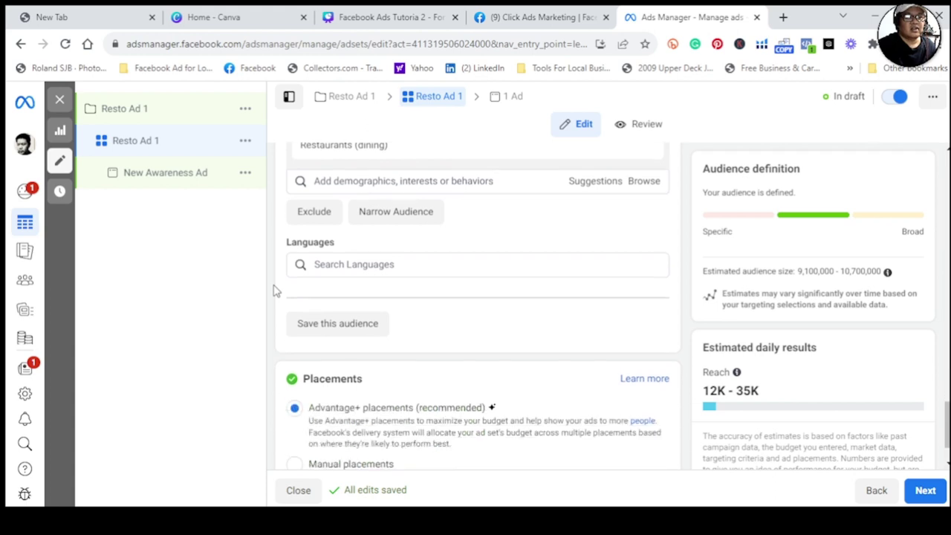
click(400, 266)
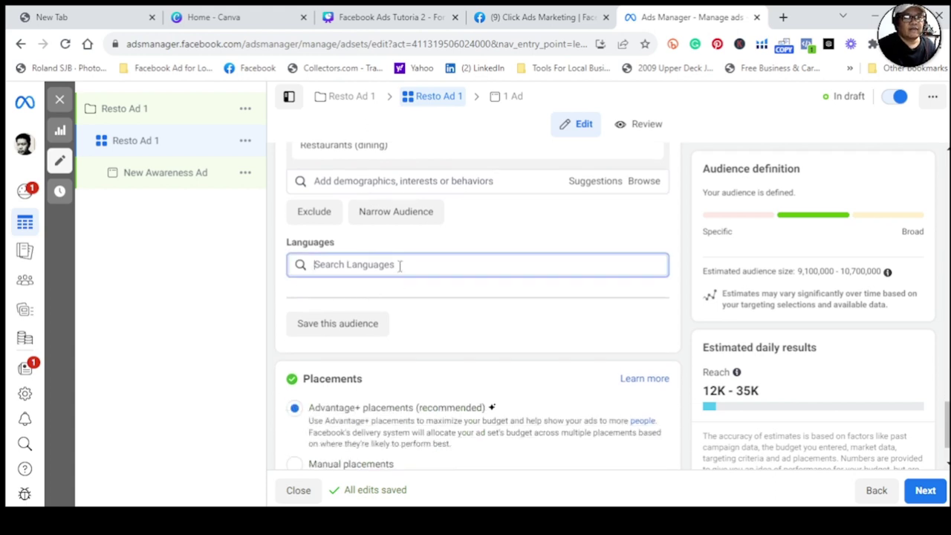
text(all)
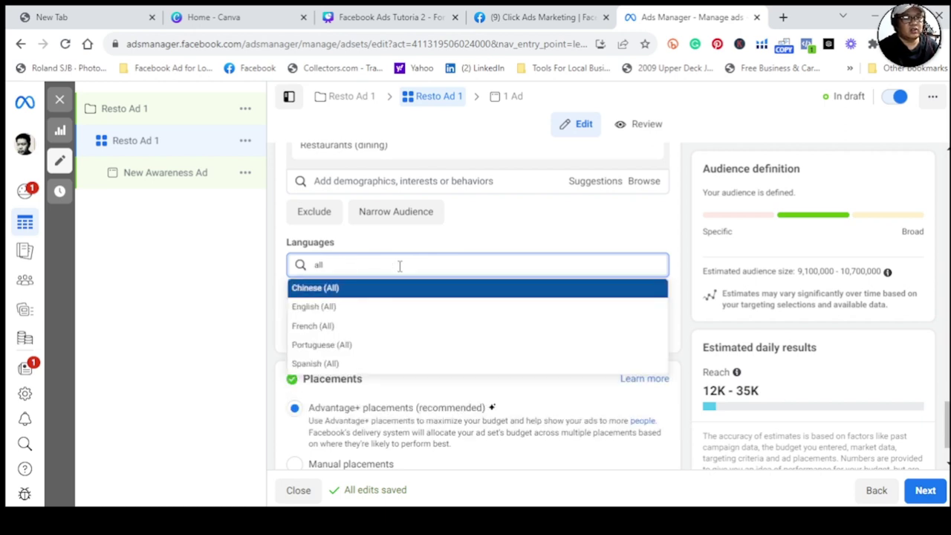
key(Down)
key(Return)
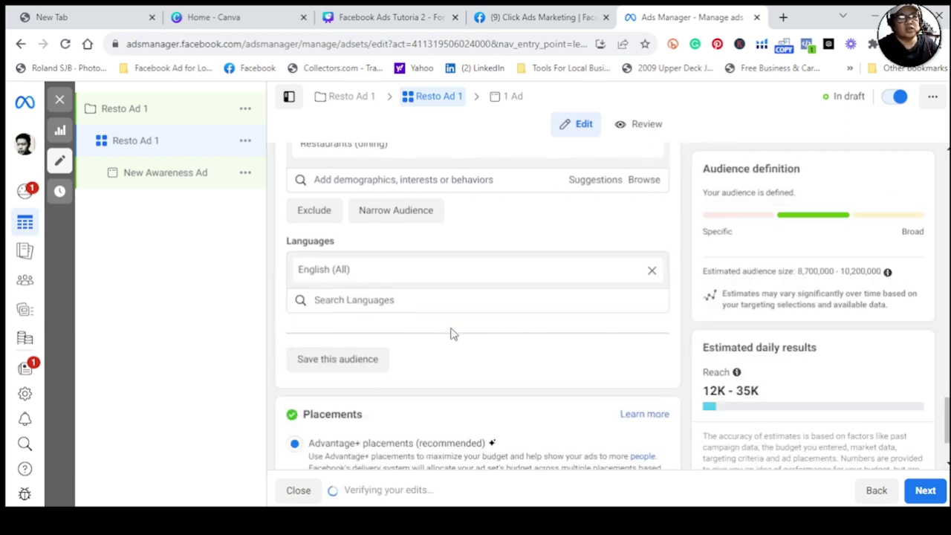
Step: Review the ad set's placement options and the Makati targeting radius on the location map
scroll(452, 334, down, 1)
scroll(461, 316, down, 1)
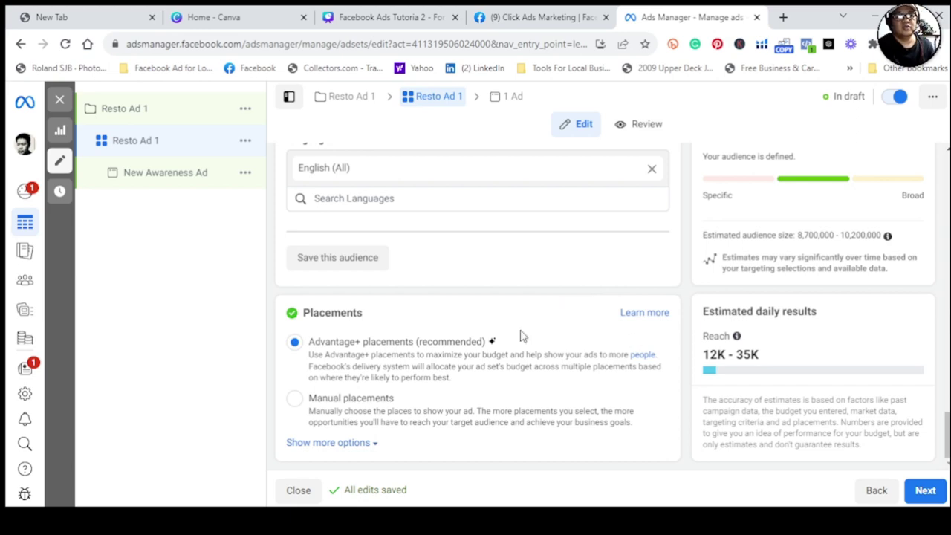
scroll(436, 344, up, 8)
scroll(437, 343, up, 2)
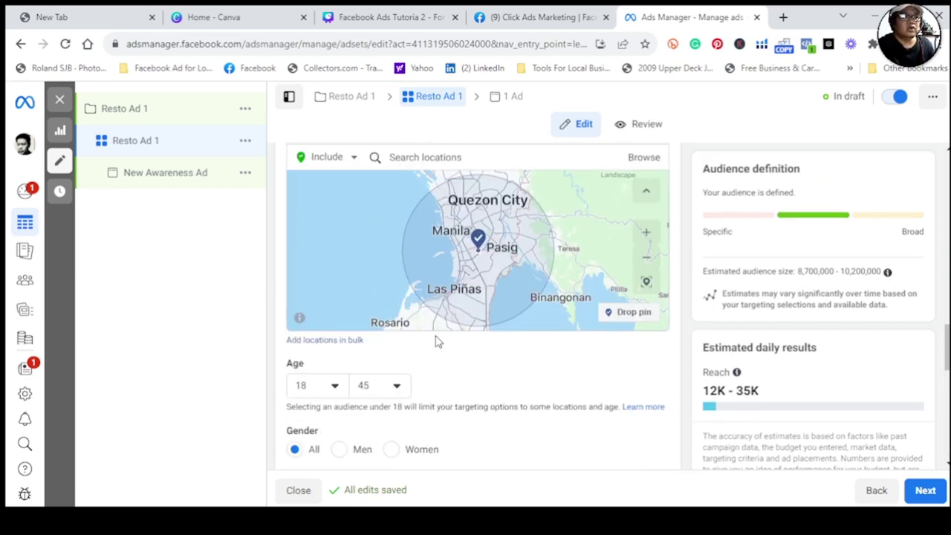
scroll(437, 342, up, 1)
scroll(436, 335, up, 3)
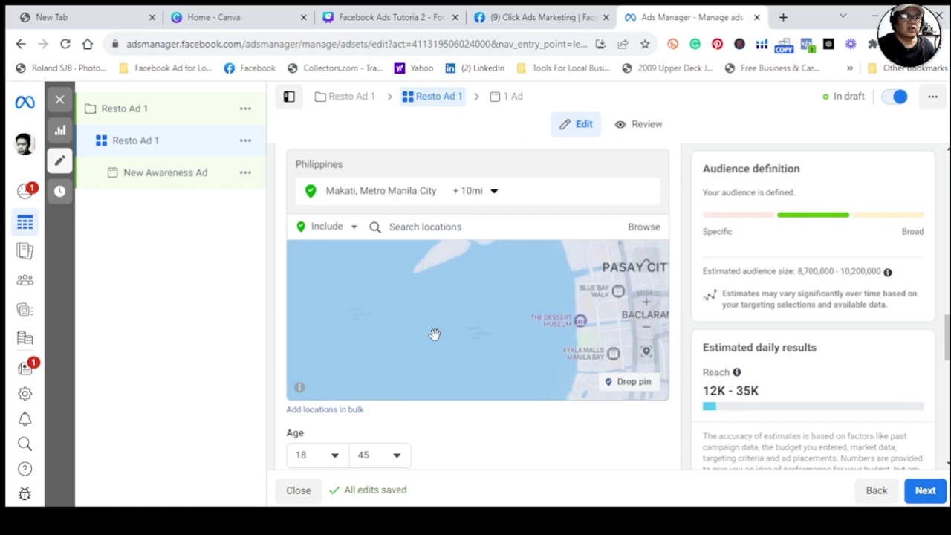
drag(580, 298, 511, 323)
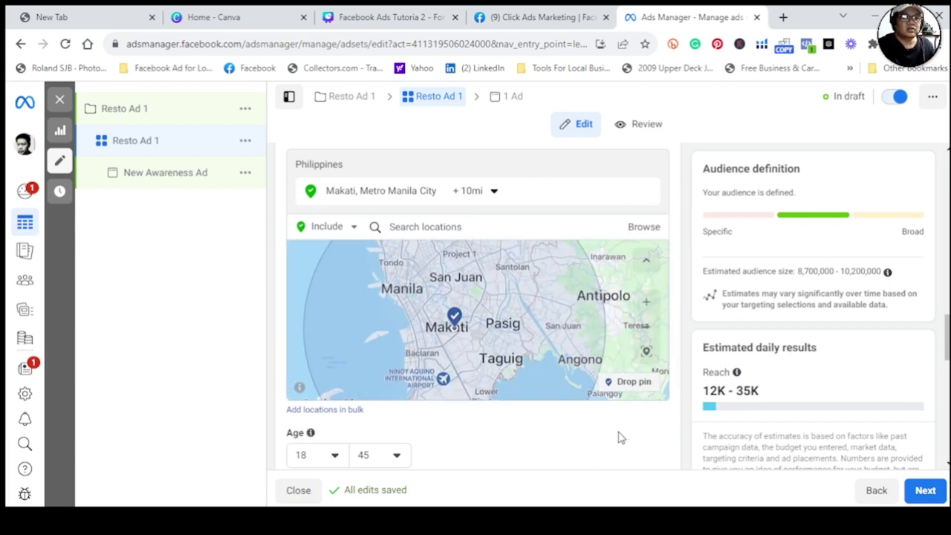
scroll(621, 438, down, 1)
scroll(621, 438, down, 8)
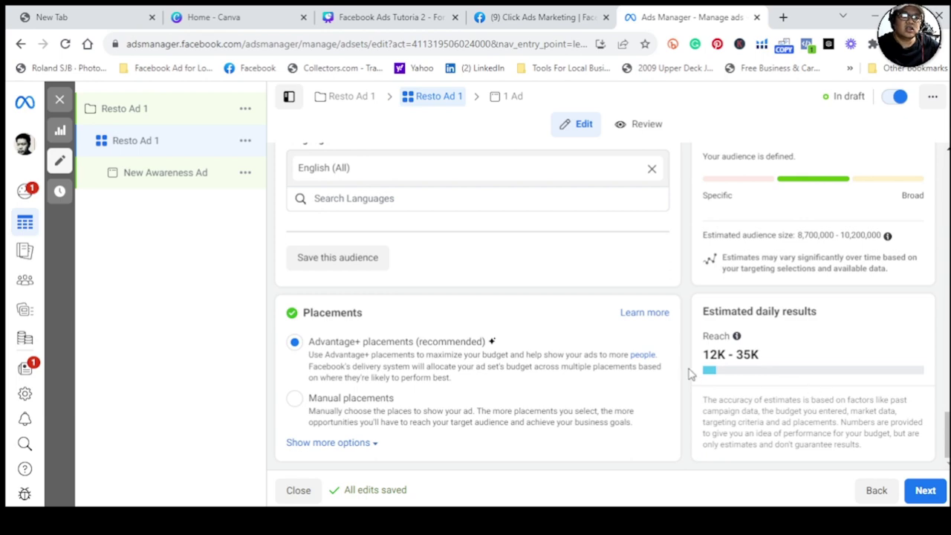
Step: Set the ad set's daily budget to ₱500.00
scroll(690, 374, up, 10)
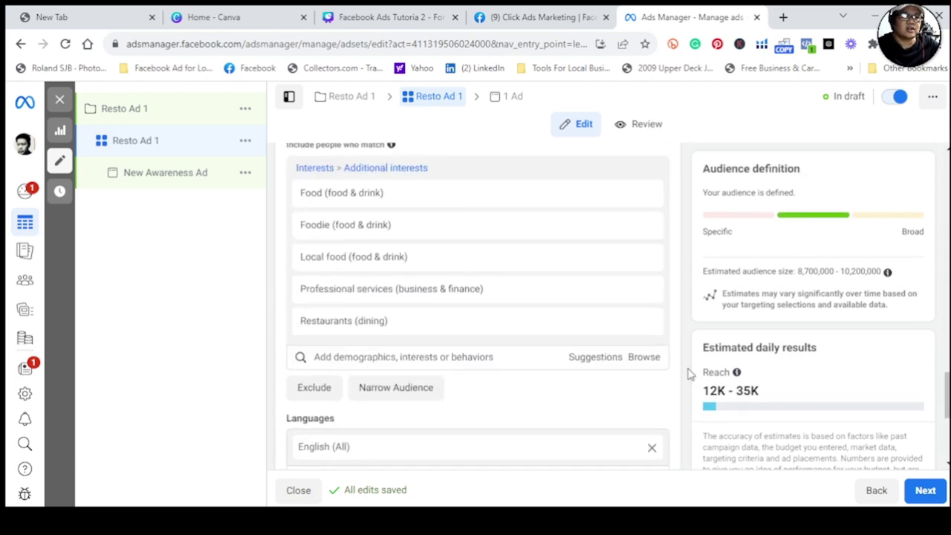
scroll(690, 374, up, 10)
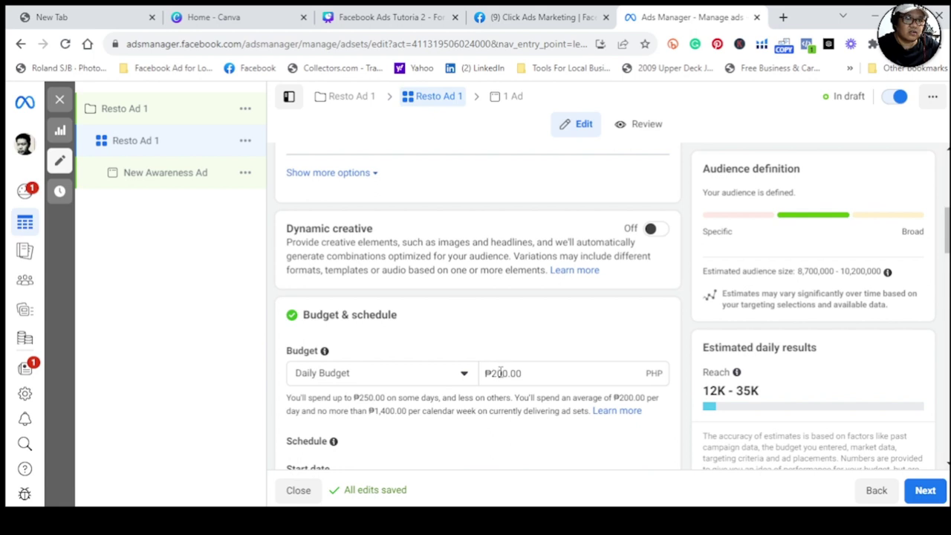
click(496, 374)
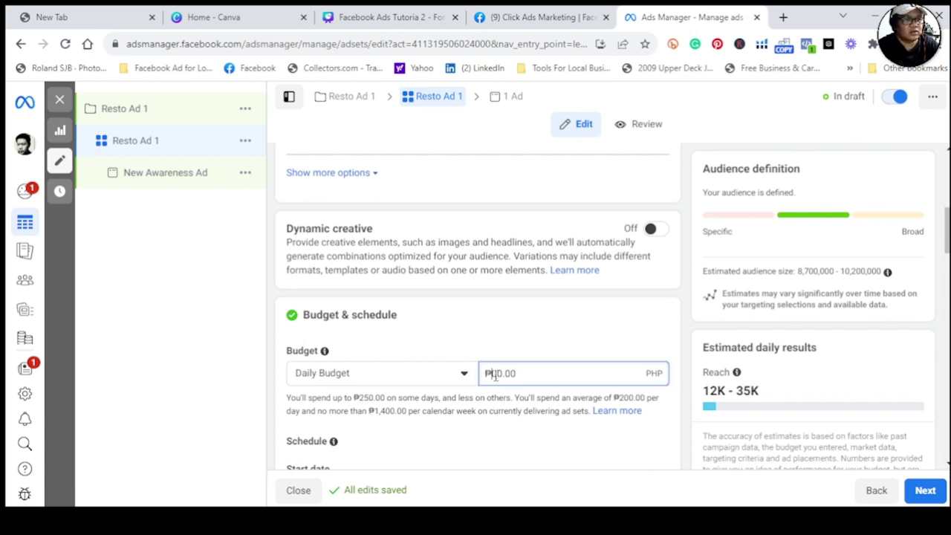
key(BackSpace)
text(5)
click(582, 329)
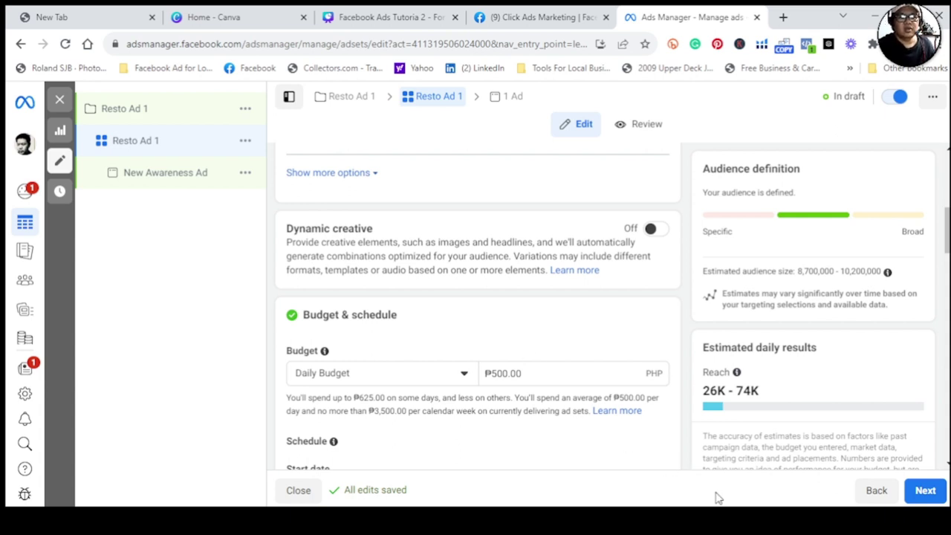
Step: Proceed to the ad level and rename the ad as Resto Ad 1
click(934, 495)
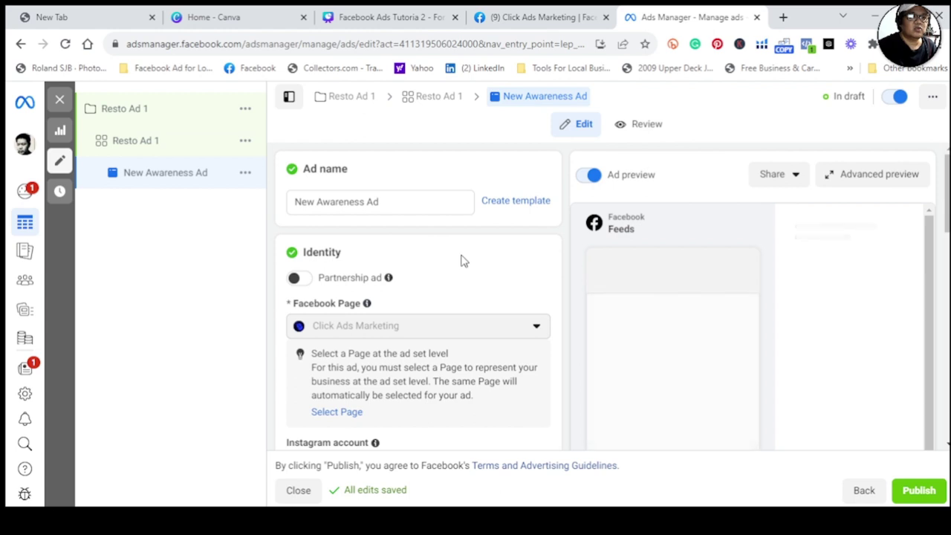
click(429, 208)
key(BackSpace)
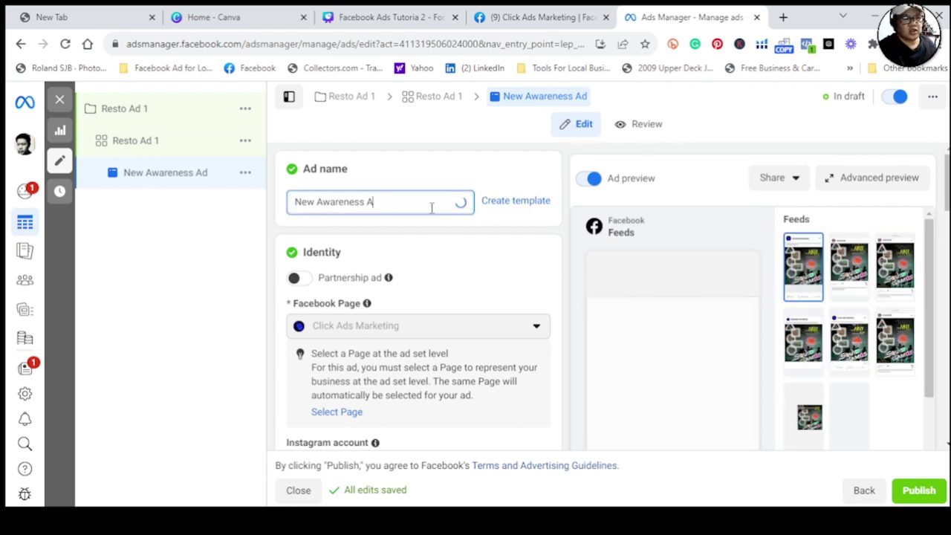
key(BackSpace)
key(BackSpace)
key(BackSpace)
key(BackSpace)
key(BackSpace)
key(BackSpace)
key(BackSpace)
key(BackSpace)
key(BackSpace)
key(BackSpace)
key(BackSpace)
key(BackSpace)
key(BackSpace)
key(BackSpace)
key(BackSpace)
text(Resto)
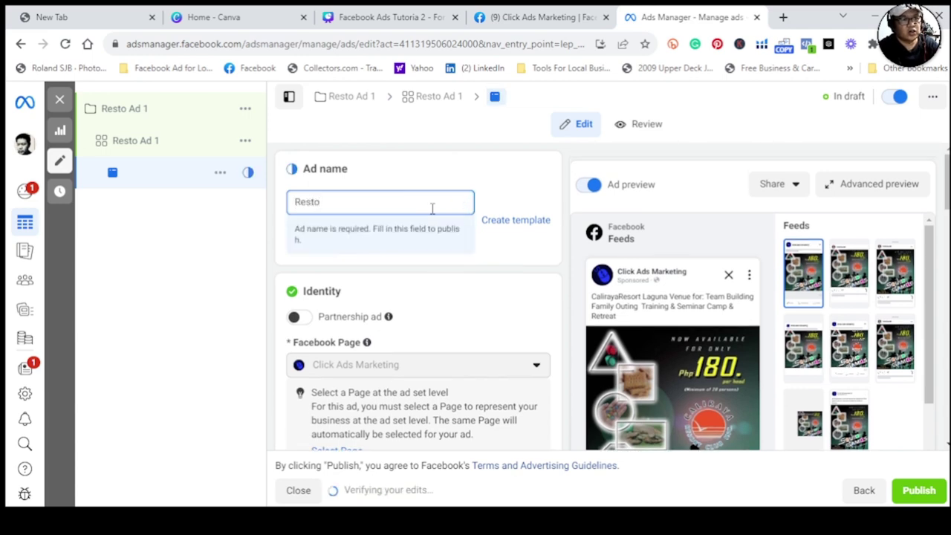
text( Ad 1)
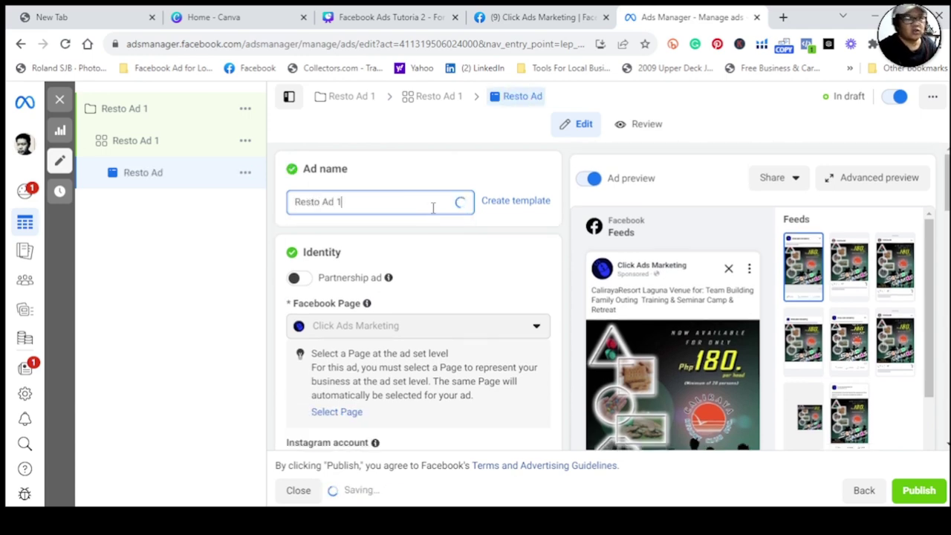
click(446, 258)
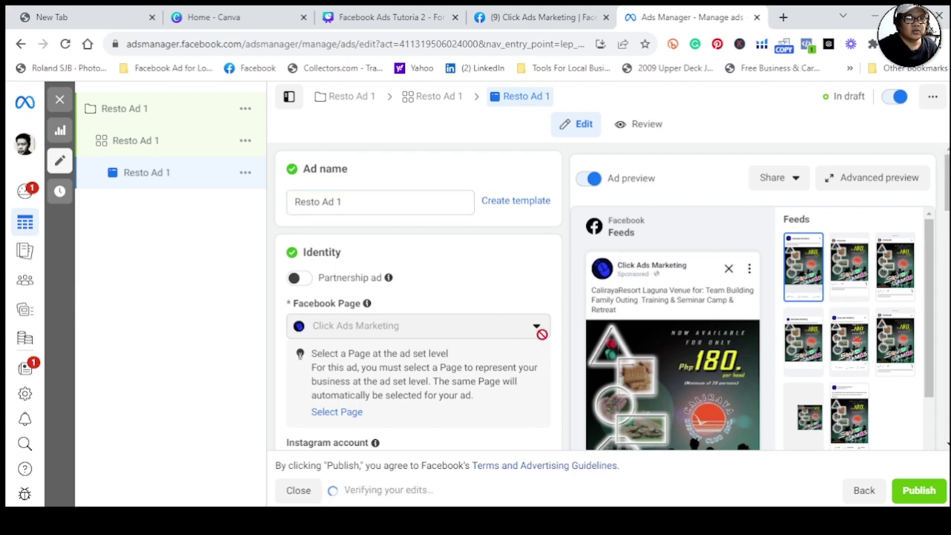
Step: Keep the ad setup on Create ad and choose Carousel as the ad format
scroll(535, 323, down, 1)
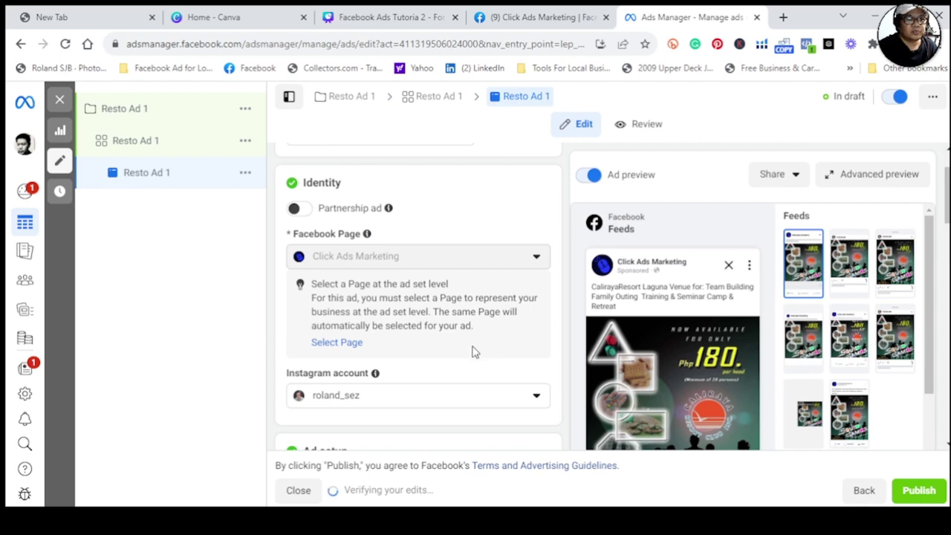
scroll(474, 374, down, 2)
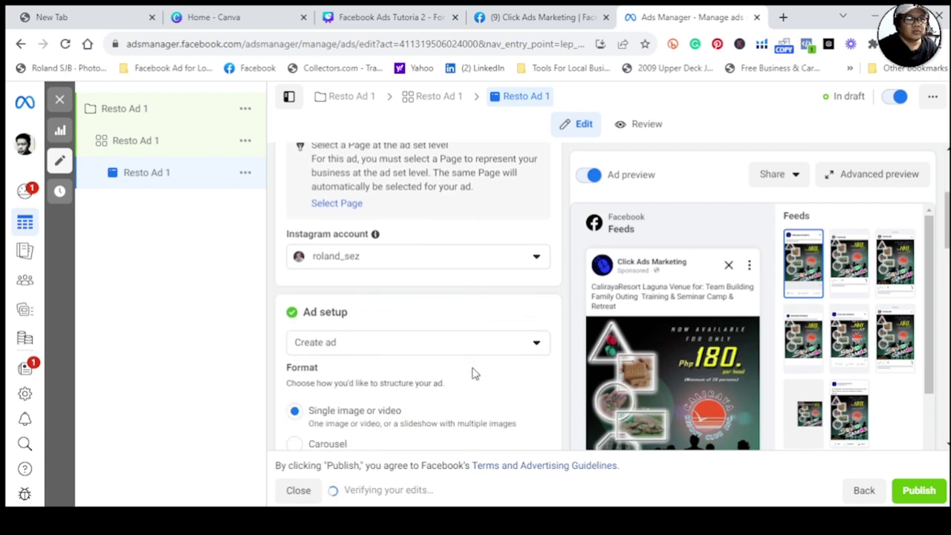
scroll(474, 373, down, 1)
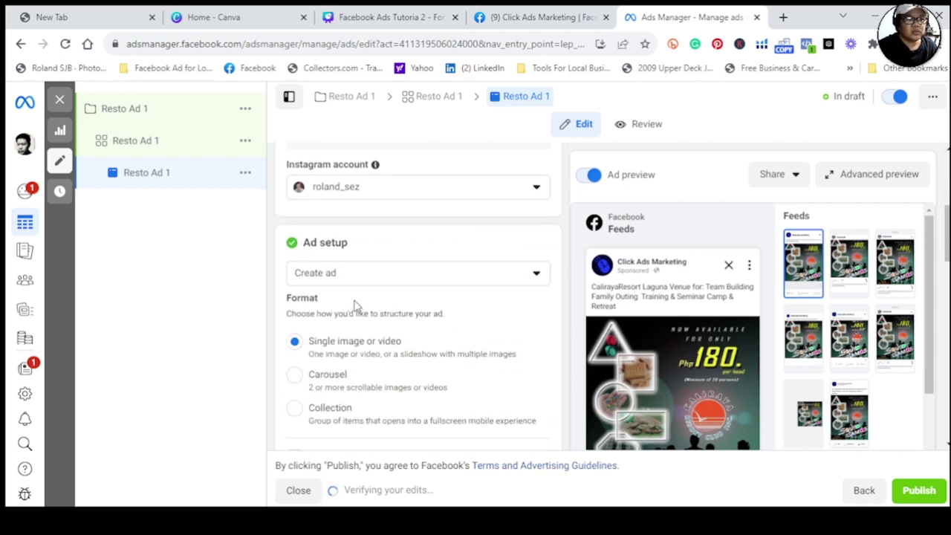
click(466, 278)
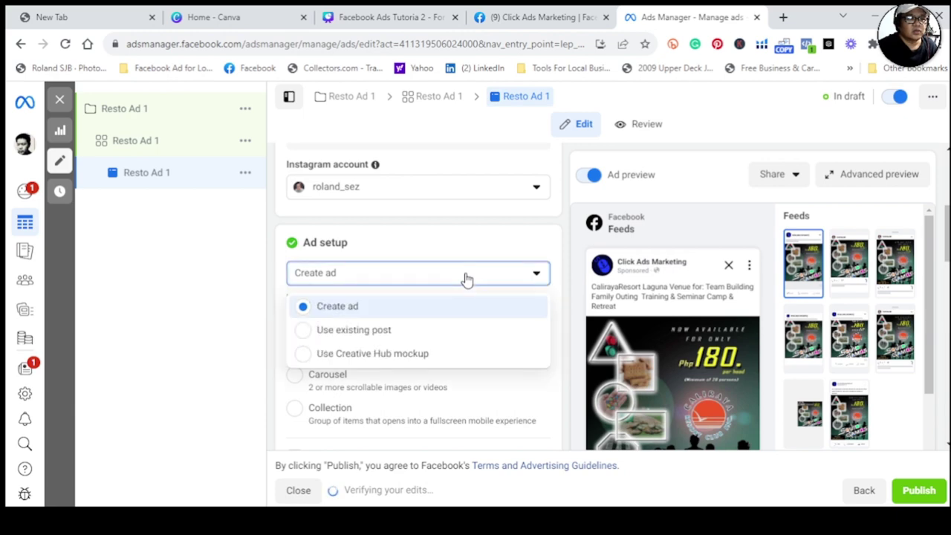
click(446, 316)
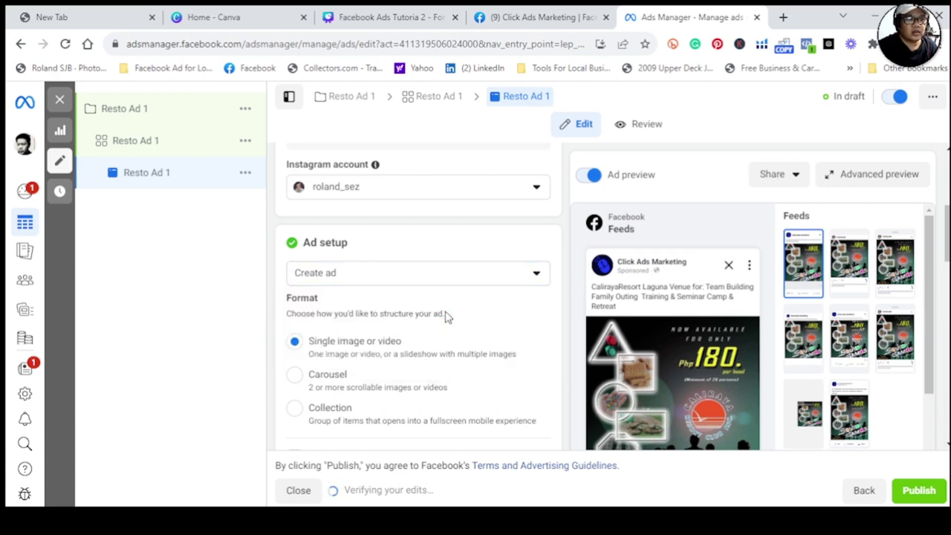
scroll(446, 316, down, 1)
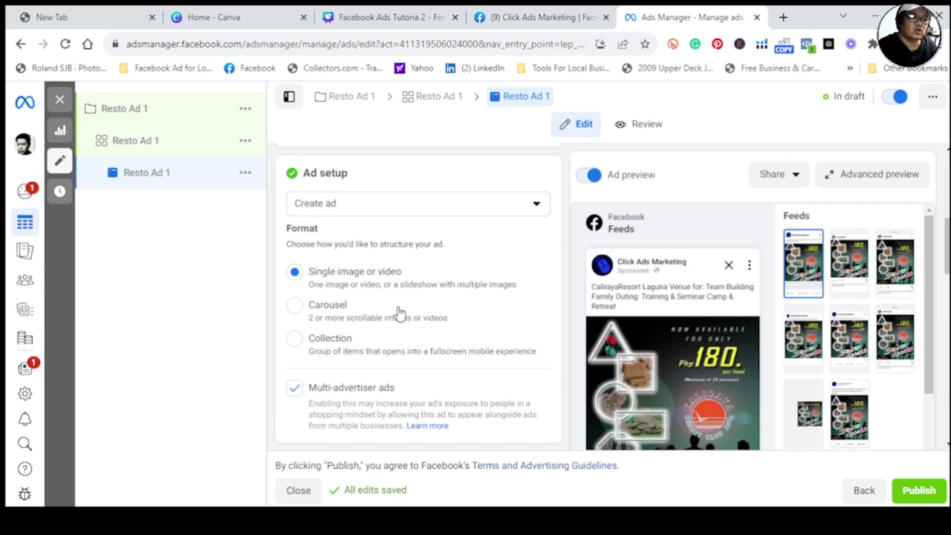
click(295, 306)
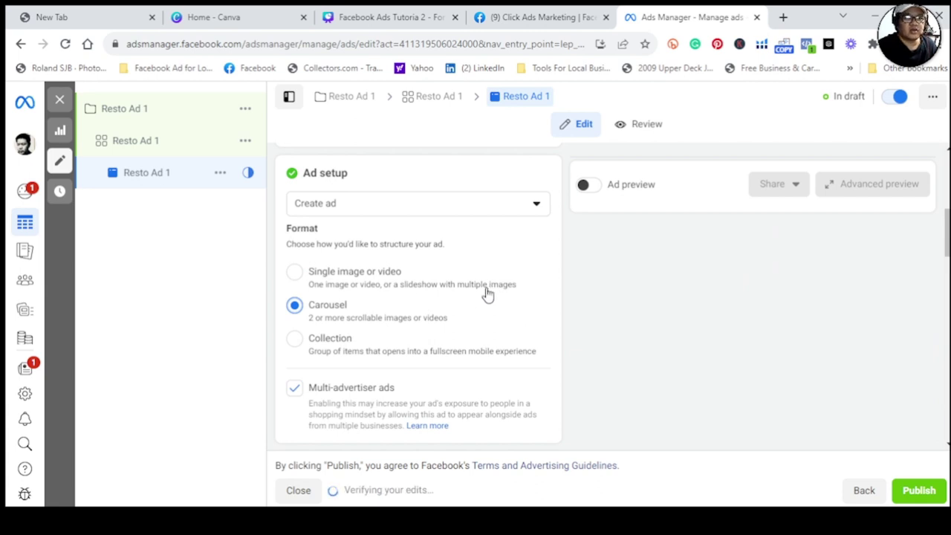
Step: Add the restaurant image 1.png to the ad creative as the first carousel image card
scroll(476, 293, down, 3)
scroll(474, 290, down, 2)
scroll(475, 293, up, 4)
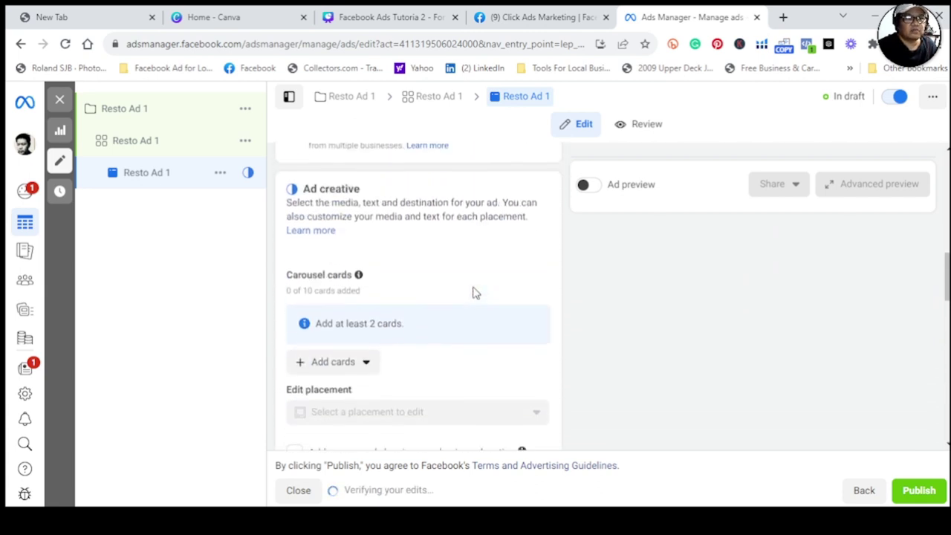
scroll(474, 293, up, 1)
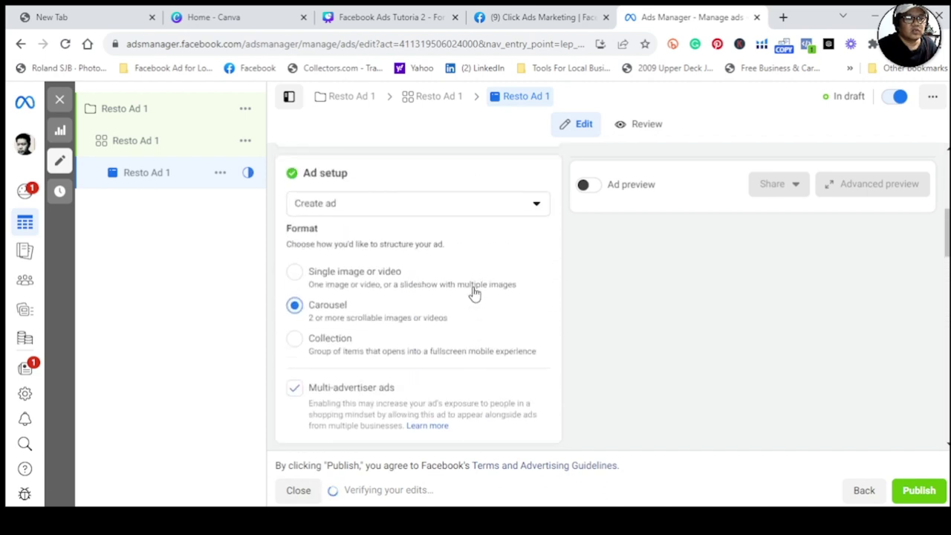
scroll(474, 293, down, 5)
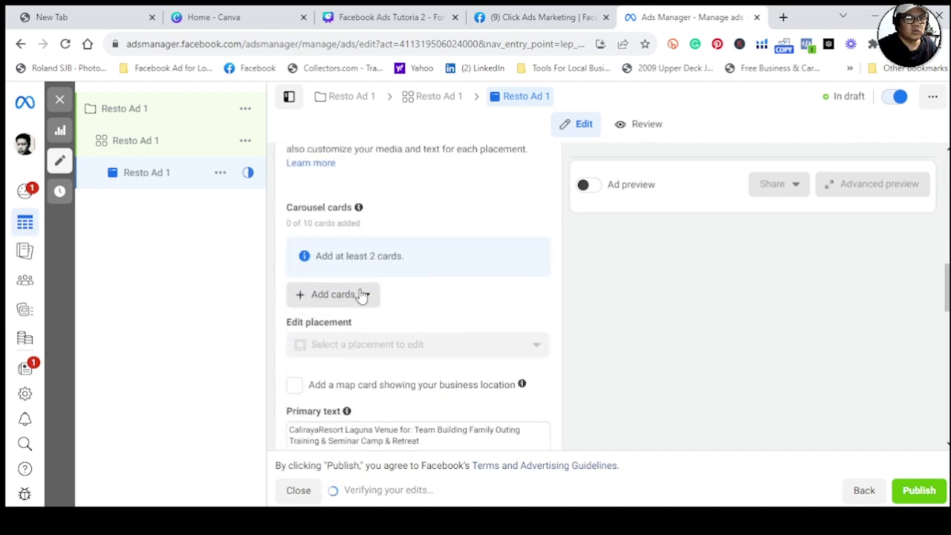
click(365, 296)
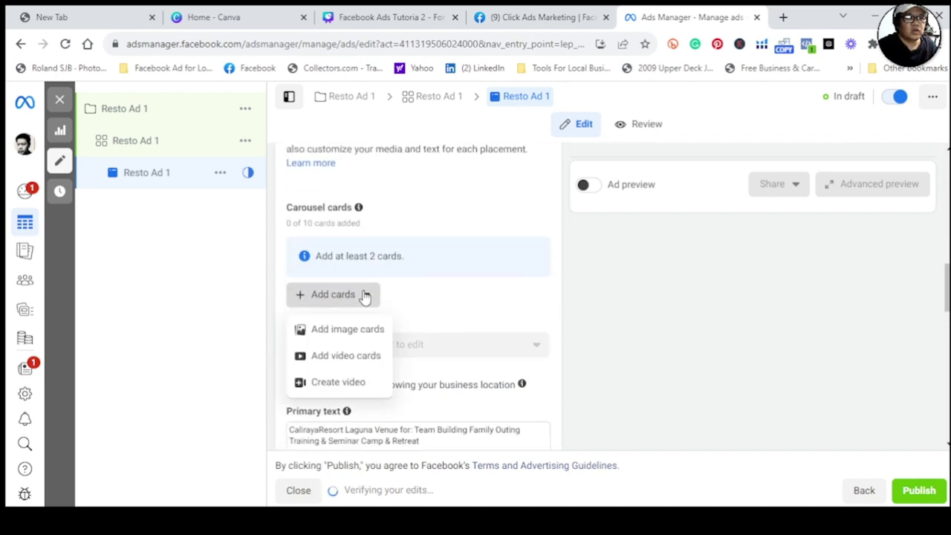
click(362, 336)
click(769, 190)
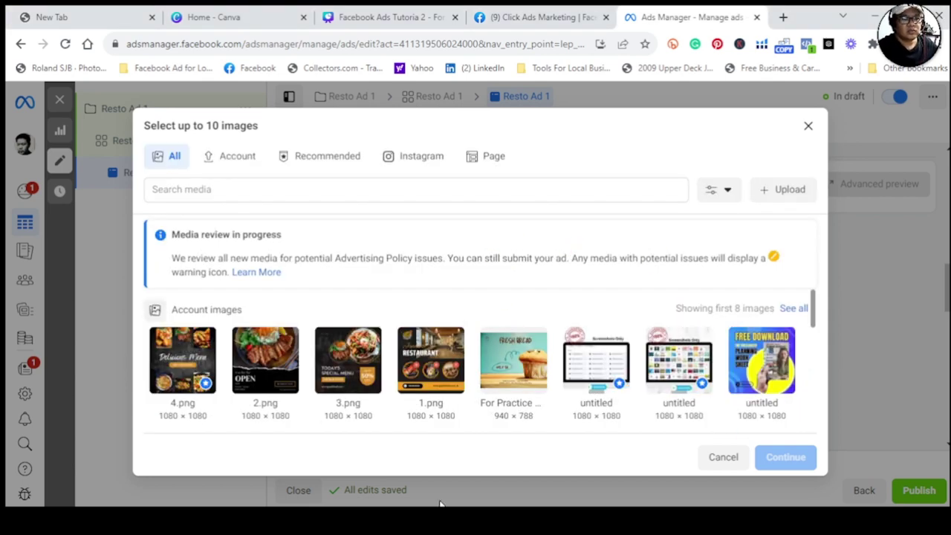
click(408, 370)
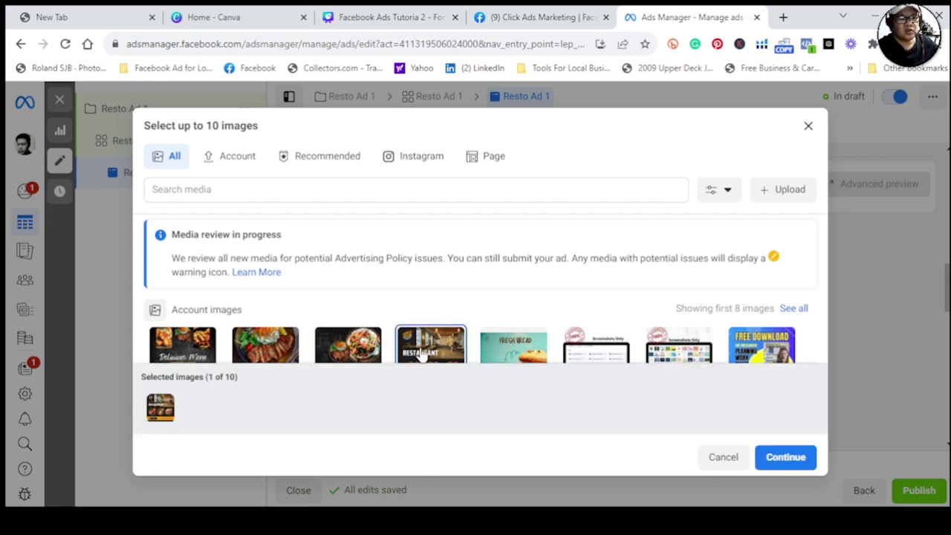
click(786, 457)
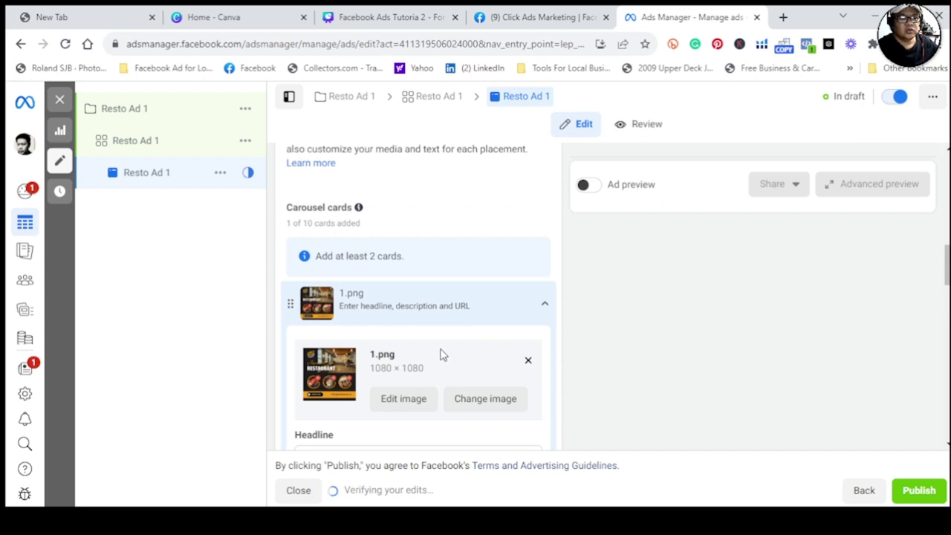
Step: Set the first carousel card's headline to "Get Ready to Feast: A Taste Adventure Awaits at Good Food Resto!"
scroll(442, 355, down, 1)
click(452, 389)
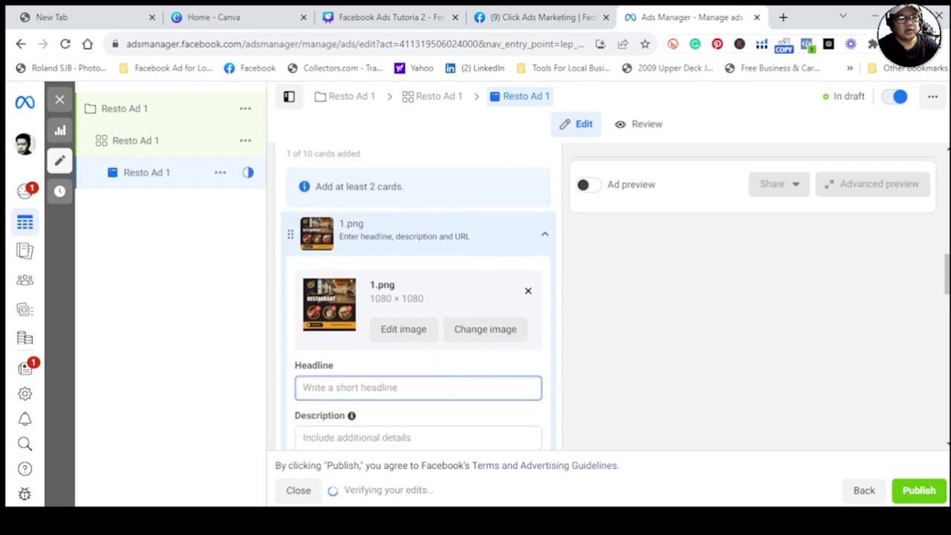
click(523, 508)
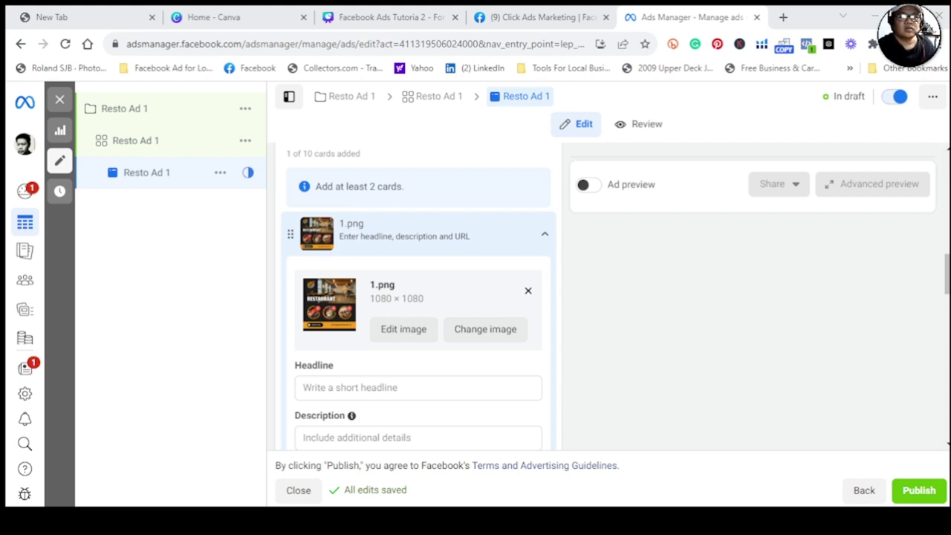
key(alt+Tab)
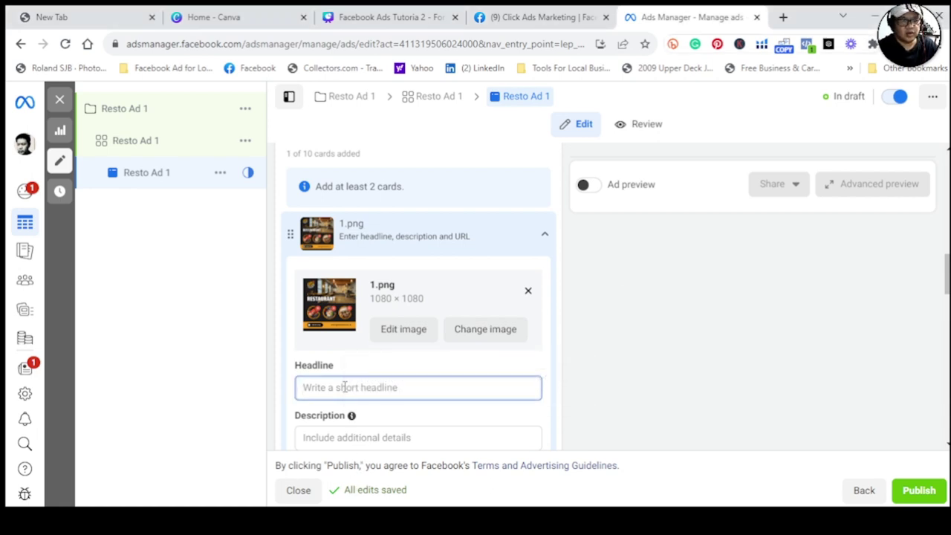
text("Get Ready to Feast: A Taste Adventure Awaits at Good Food Resto!")
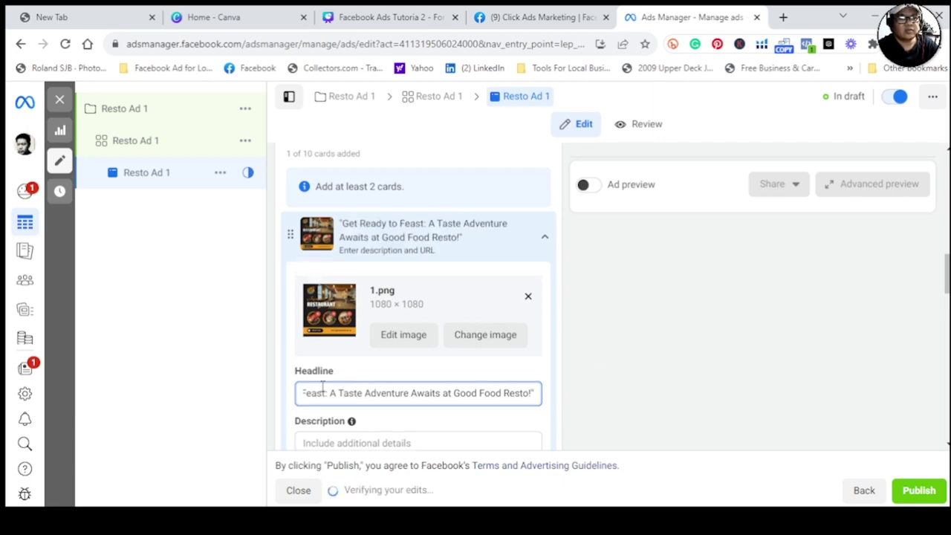
Step: Paste the first card's description starting "Come savor the most delicious dishes in town at our cozy eatery!", including the reservation phone number and e-mail
scroll(343, 392, down, 2)
click(371, 303)
key(alt+Tab)
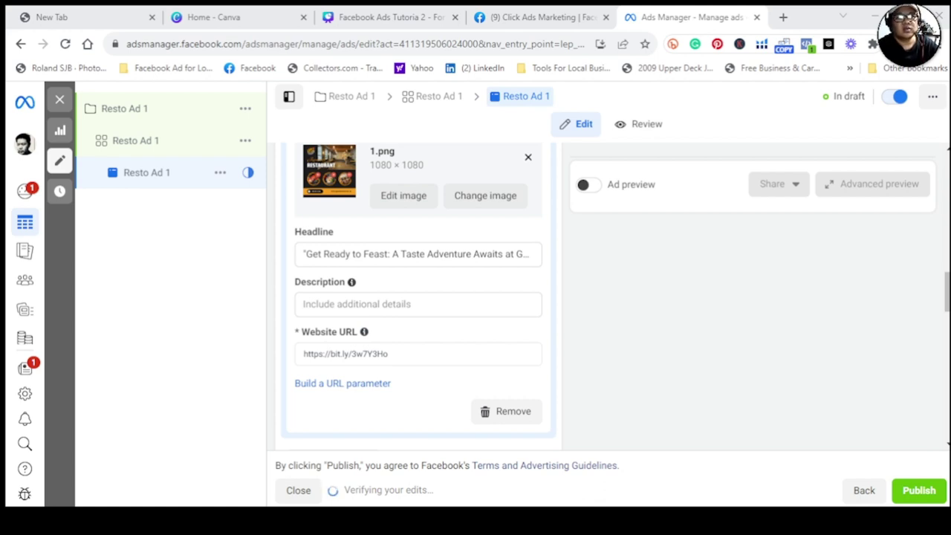
click(491, 299)
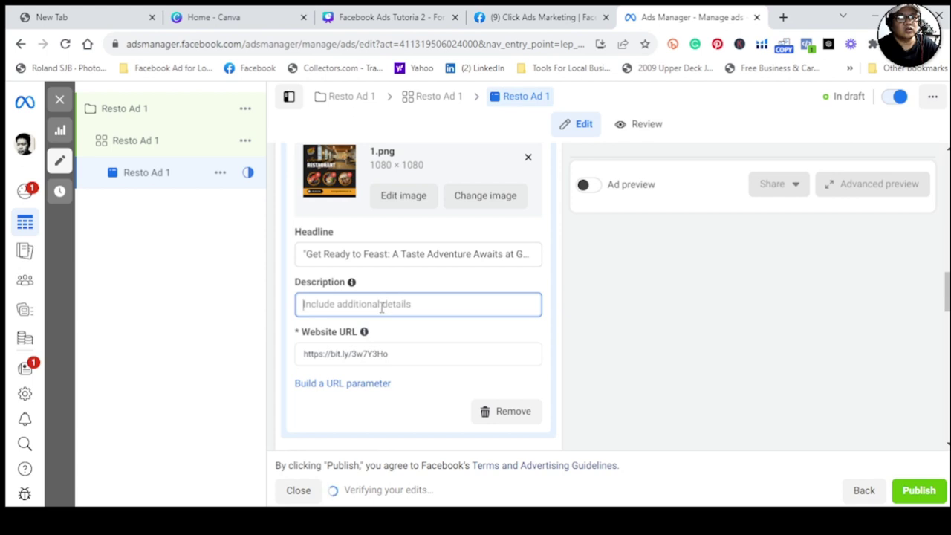
key(ctrl+v)
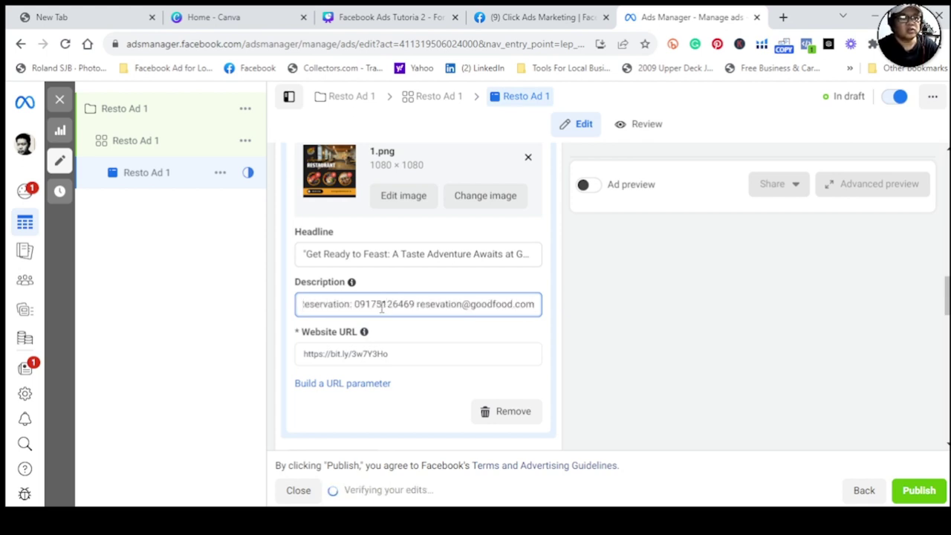
click(409, 357)
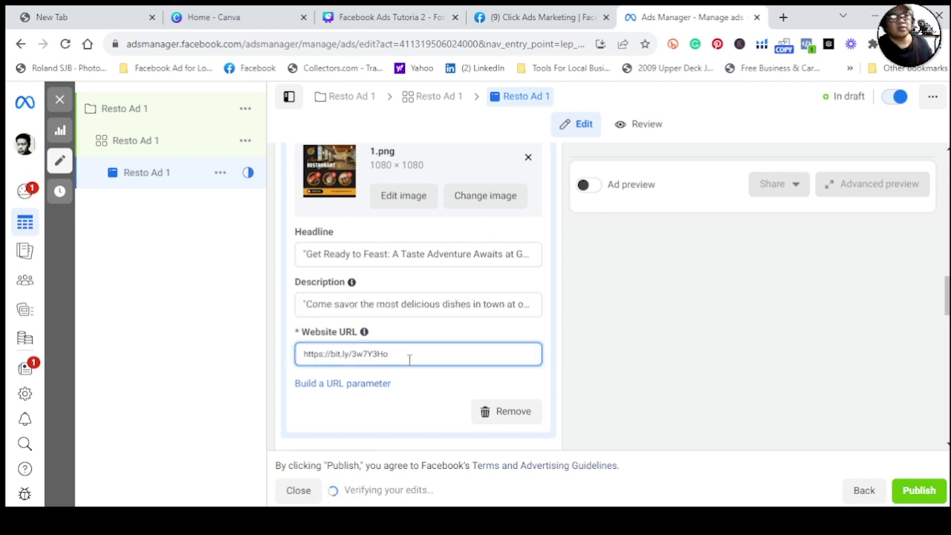
key(BackSpace)
key(BackSpace)
key(BackSpace)
key(BackSpace)
key(BackSpace)
key(BackSpace)
key(BackSpace)
key(BackSpace)
key(BackSpace)
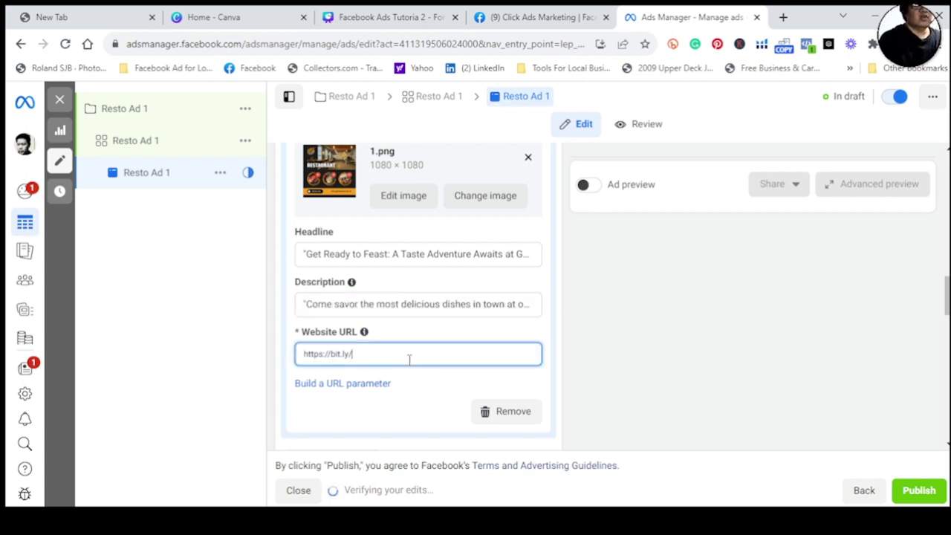
key(BackSpace)
key(BackSpace)
key(BackSpace)
key(BackSpace)
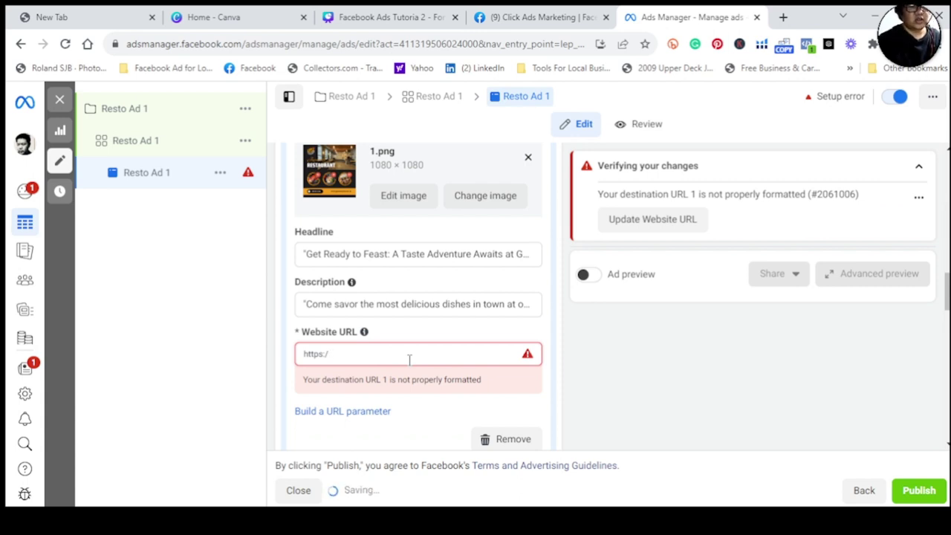
text(/www)
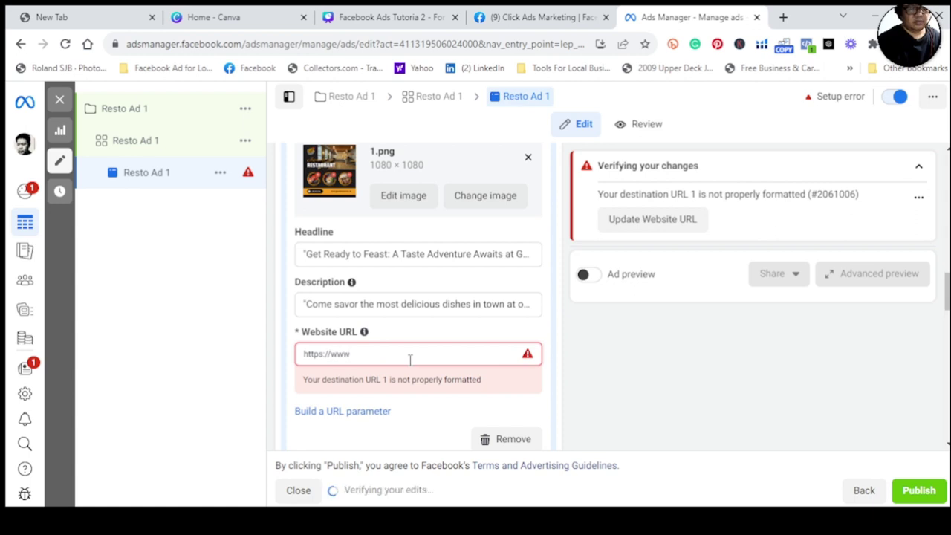
text(.faceb)
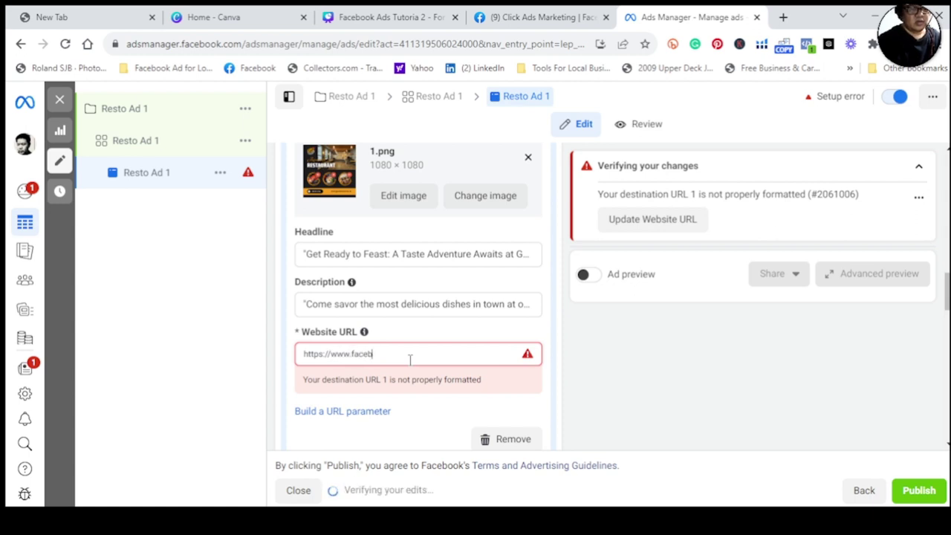
text(ook.com/)
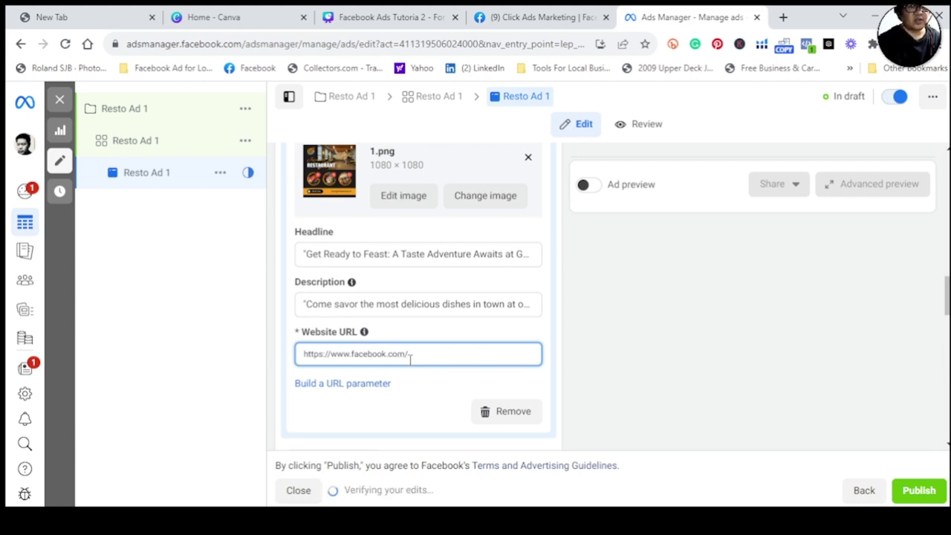
text(good)
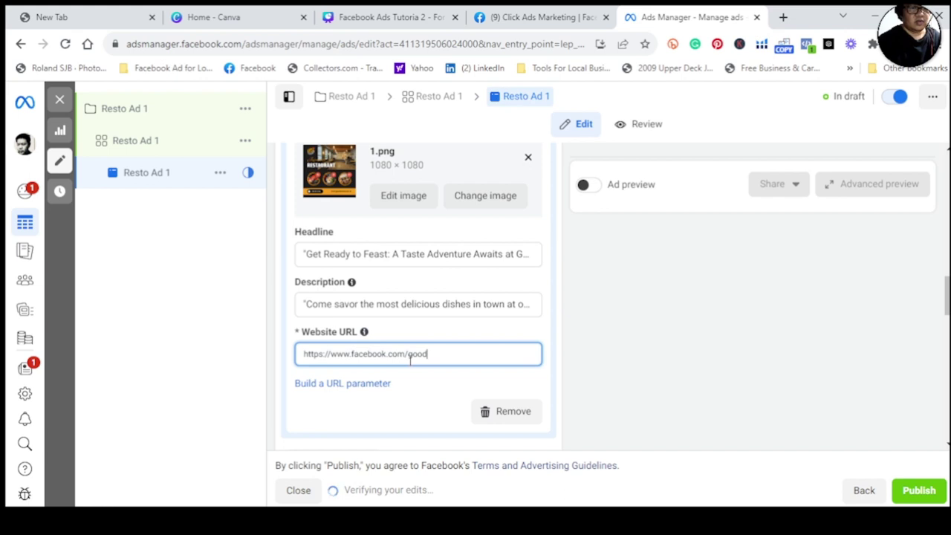
text(food)
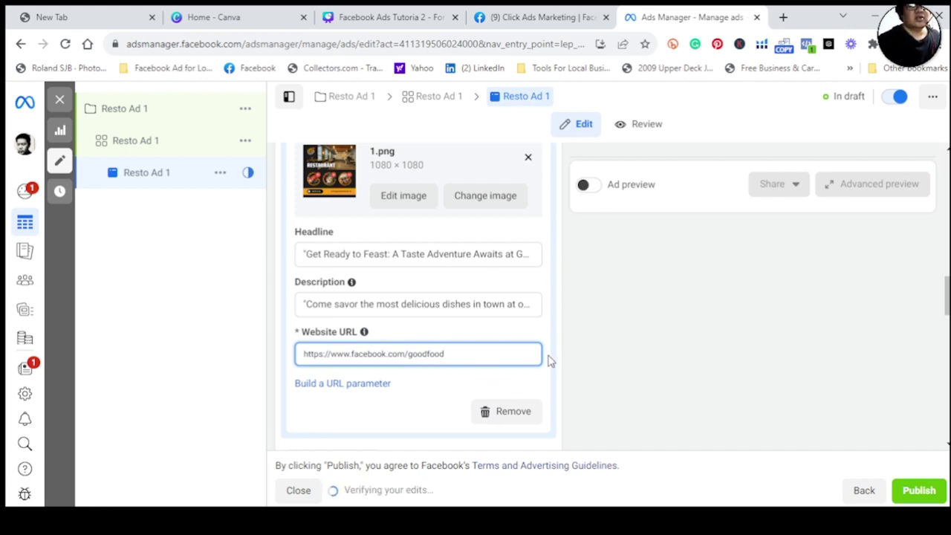
click(552, 321)
Step: Review the ad's Facebook Page, available Instagram accounts, ad format and multi-advertiser setting
scroll(632, 305, up, 4)
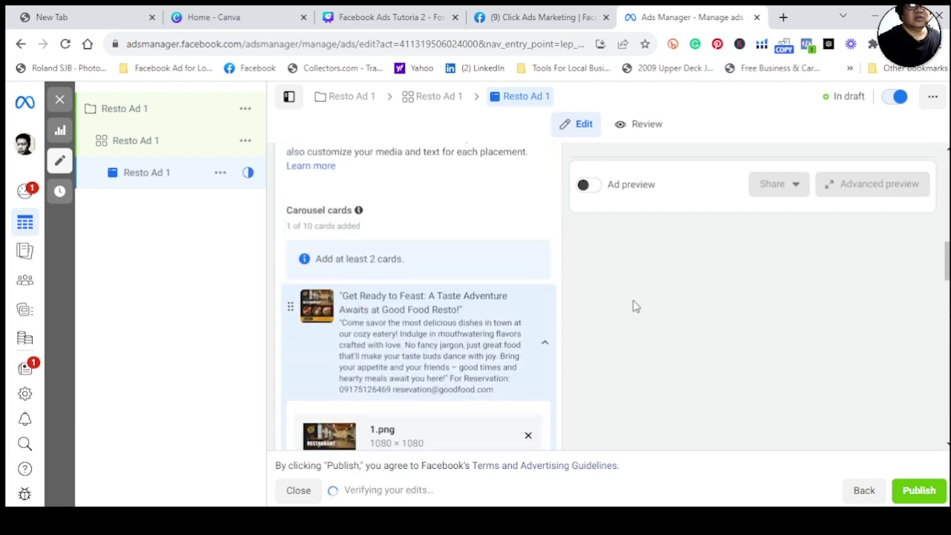
scroll(500, 333, down, 2)
scroll(501, 334, up, 7)
scroll(642, 311, up, 2)
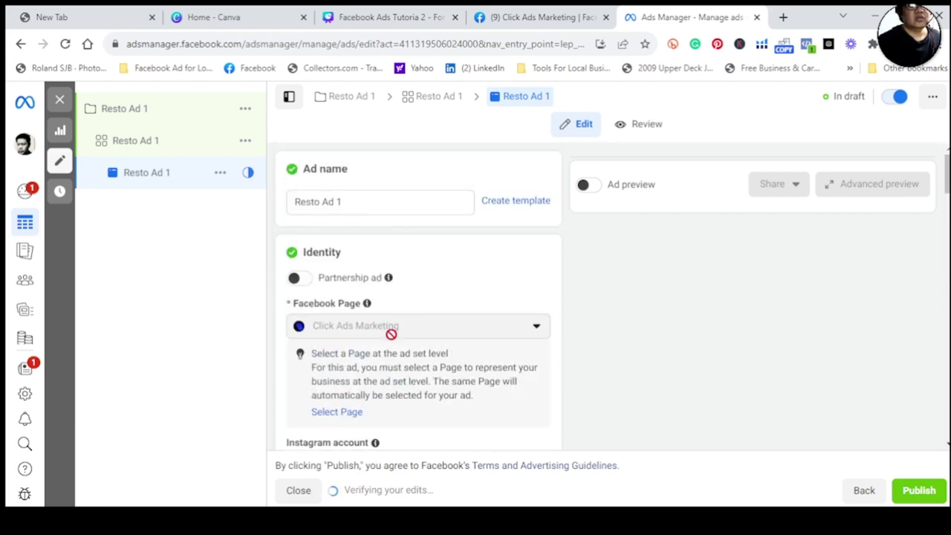
scroll(410, 397, down, 2)
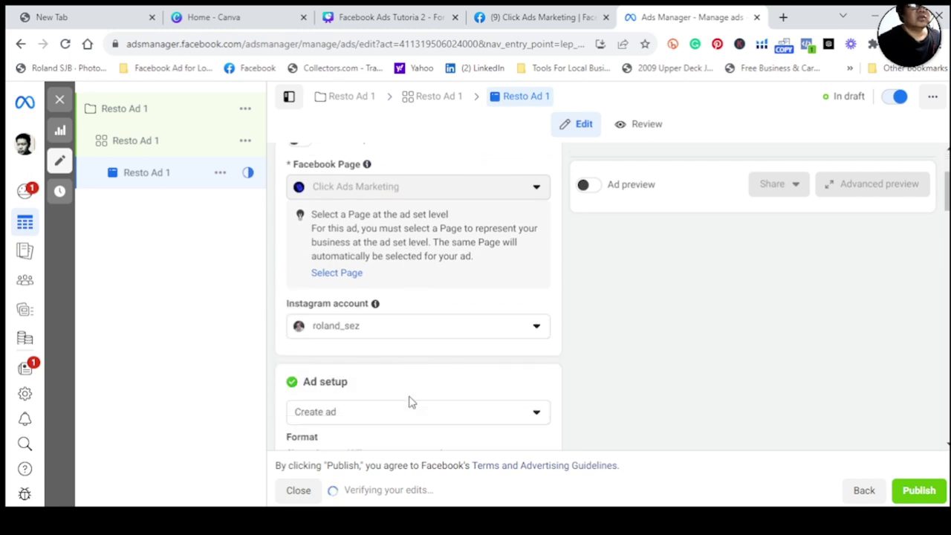
click(404, 335)
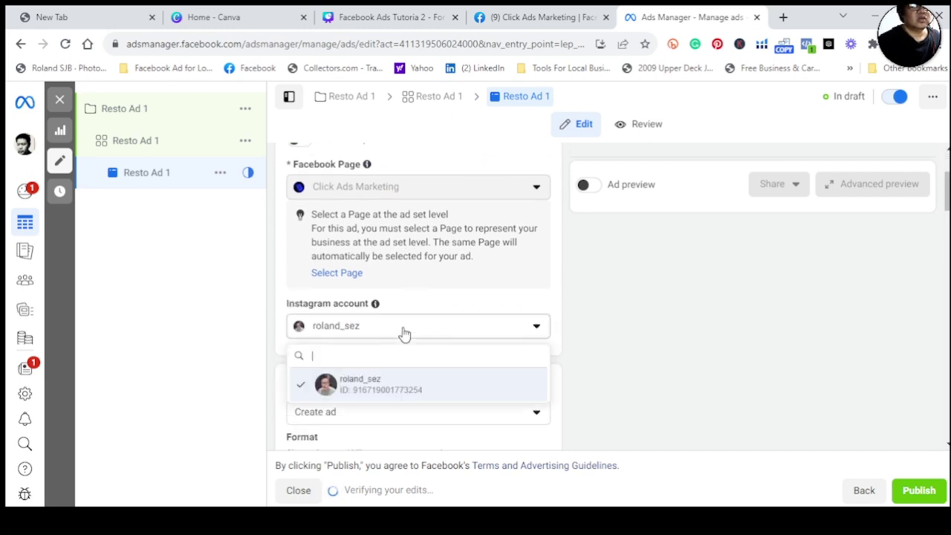
click(402, 334)
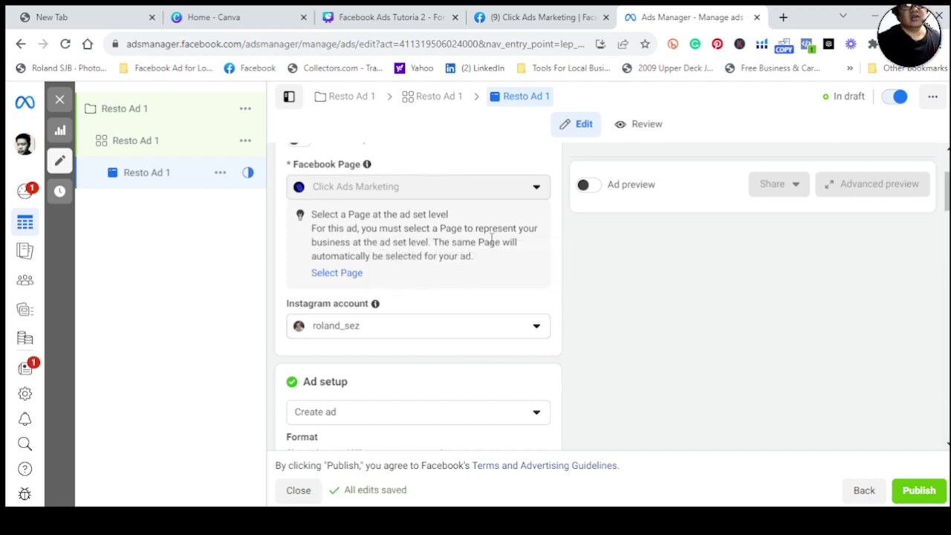
scroll(492, 262, down, 1)
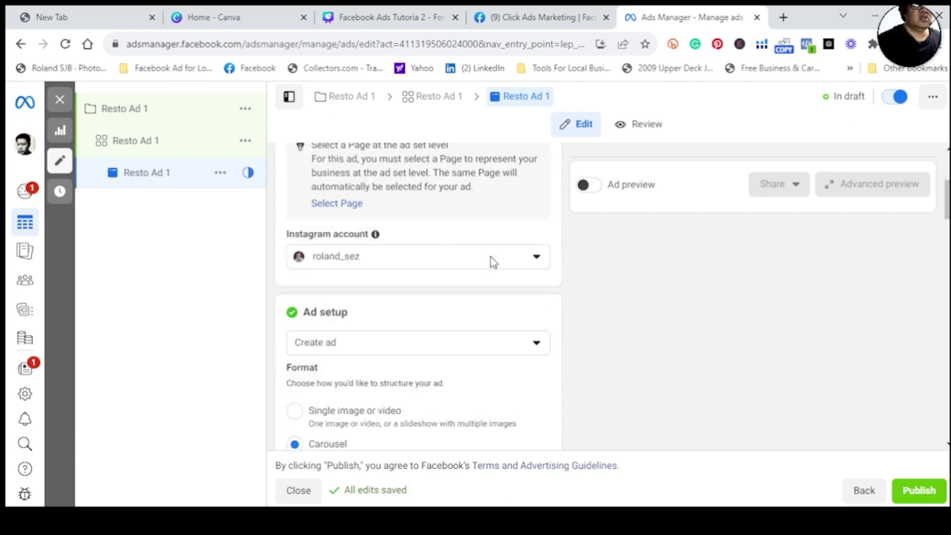
scroll(530, 343, down, 1)
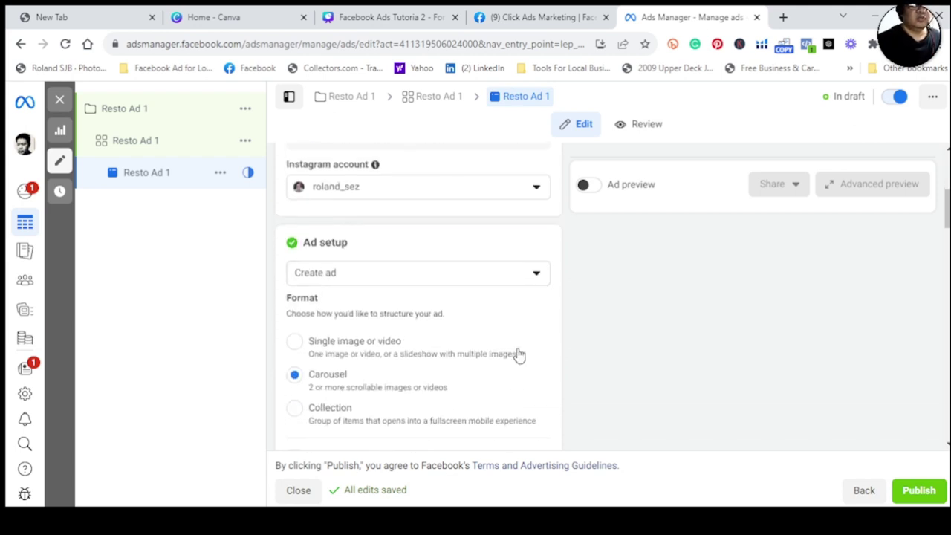
scroll(518, 354, down, 3)
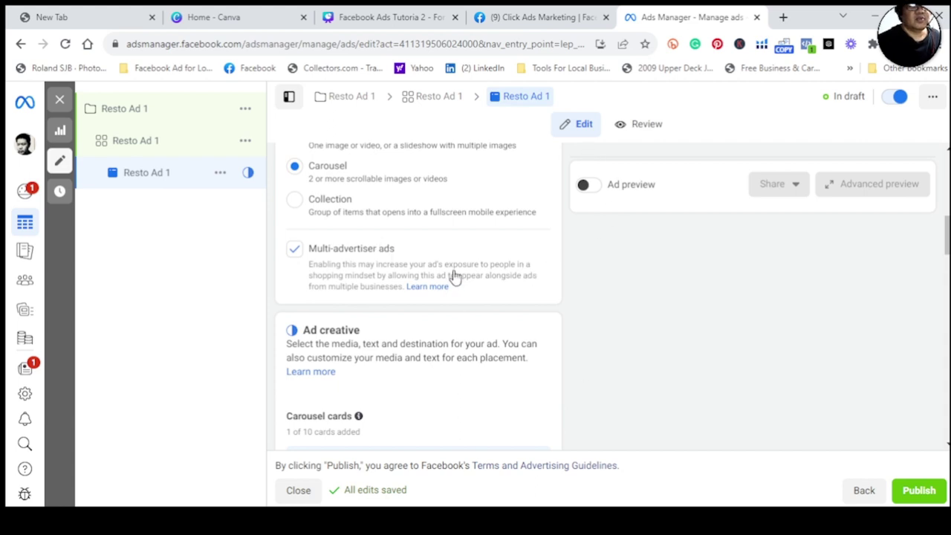
scroll(455, 275, up, 2)
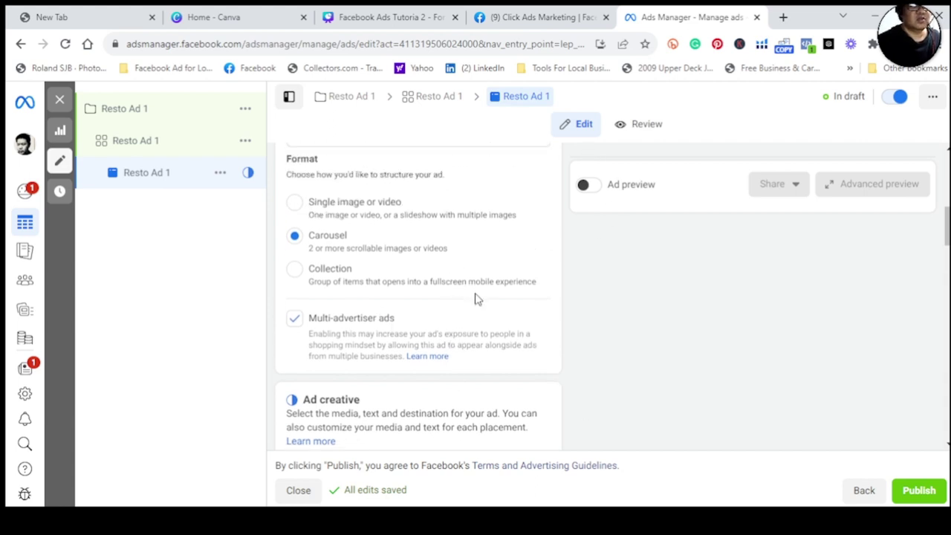
Step: Add the account image 3.png as the second carousel image card
scroll(477, 298, down, 1)
scroll(477, 298, down, 4)
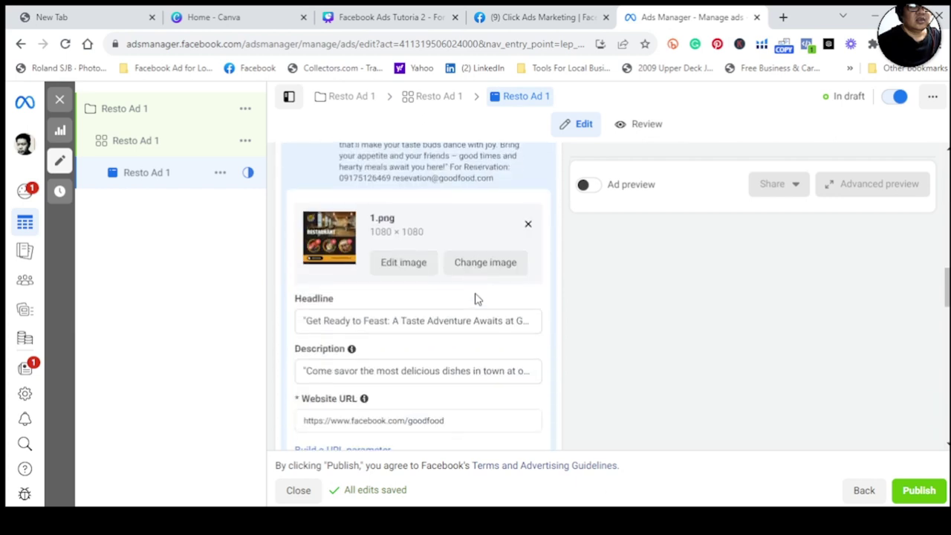
scroll(477, 298, down, 4)
scroll(424, 350, down, 1)
scroll(394, 351, down, 1)
scroll(371, 338, down, 1)
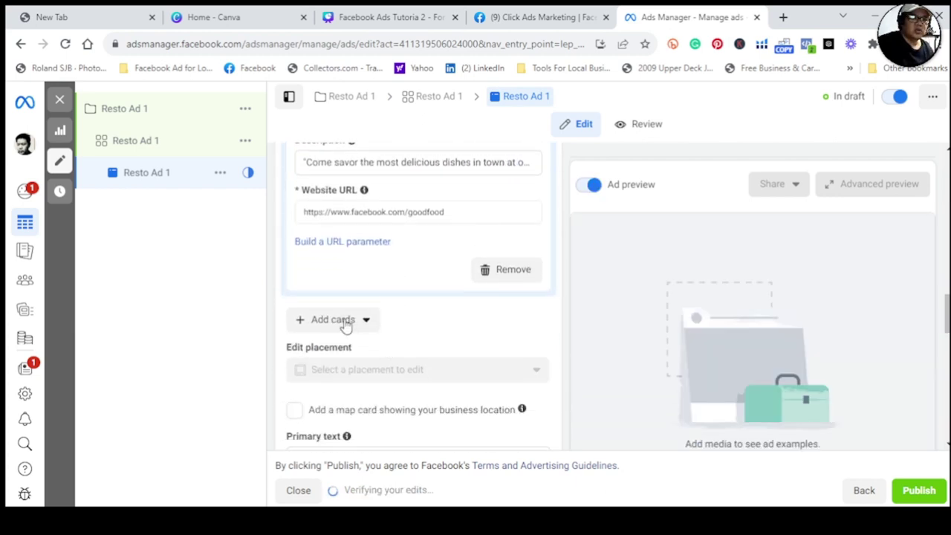
click(344, 326)
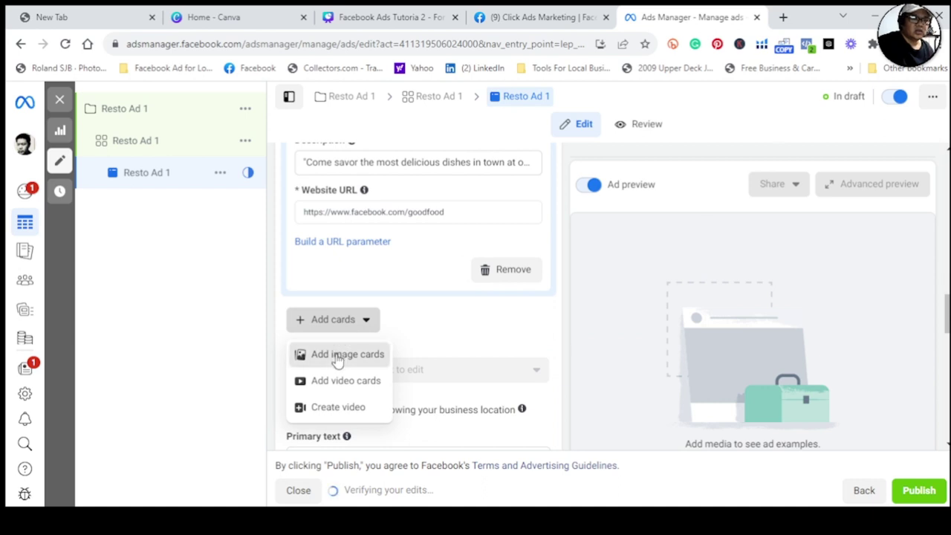
click(338, 357)
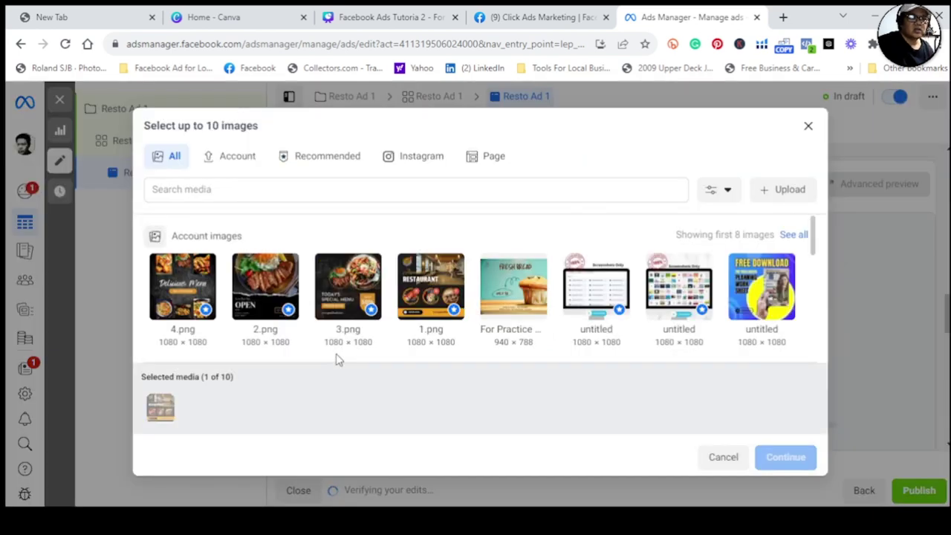
click(347, 296)
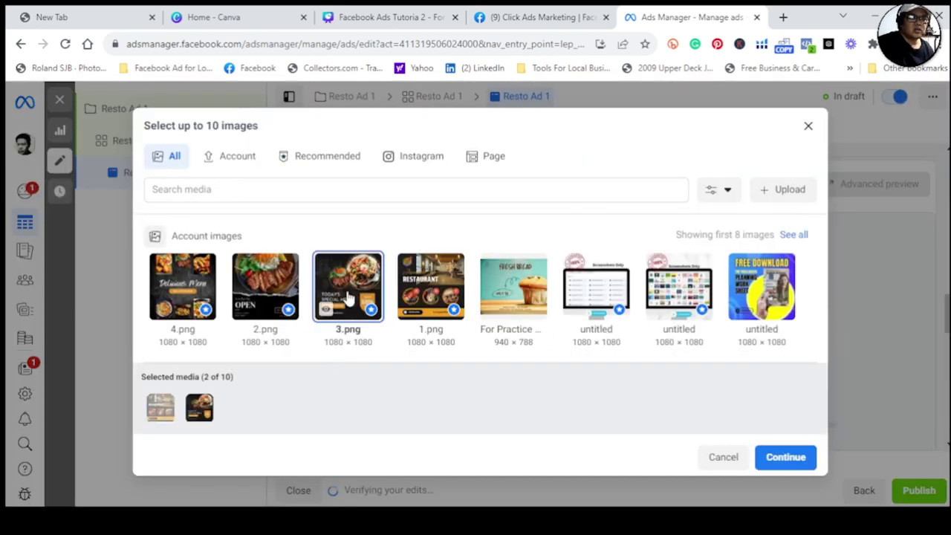
click(786, 457)
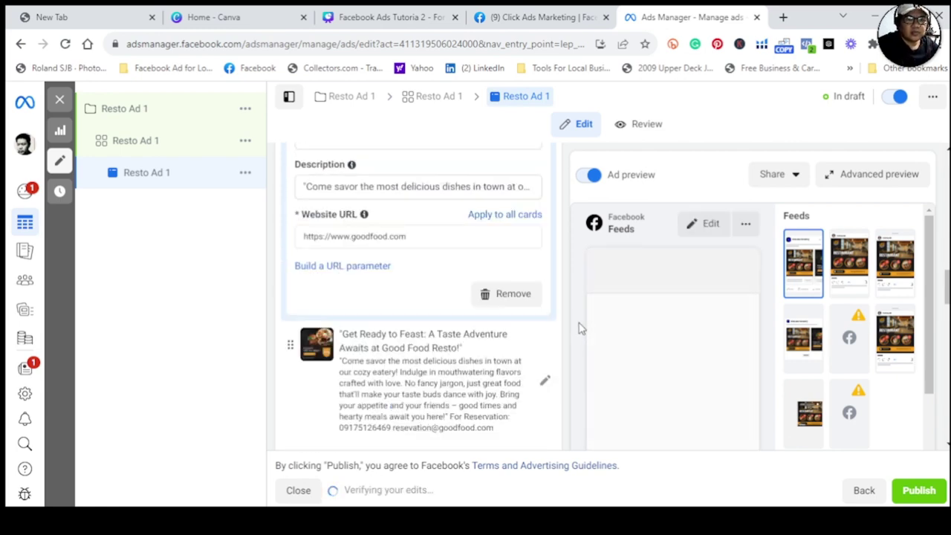
Step: Examine the ad preview, the Advantage+ creative options and both carousel cards' details
scroll(580, 325, down, 2)
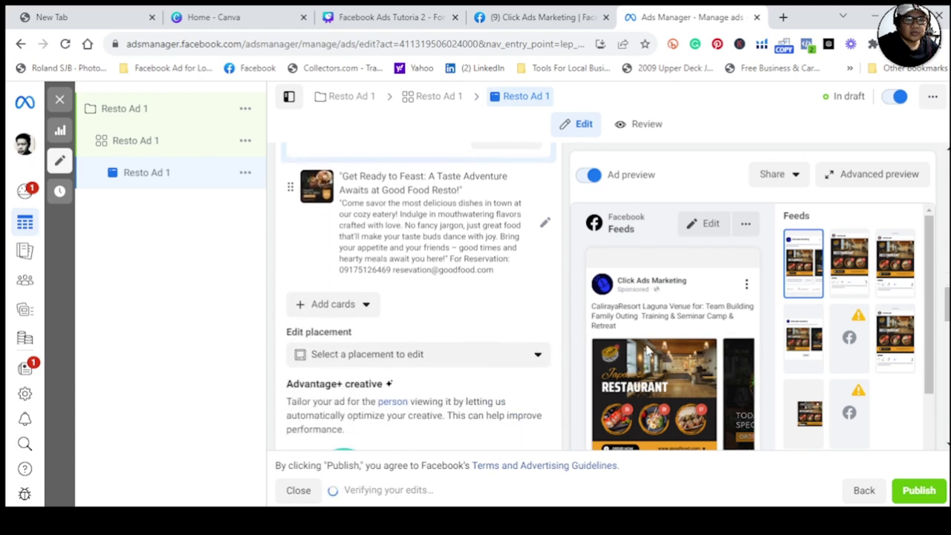
scroll(648, 349, down, 2)
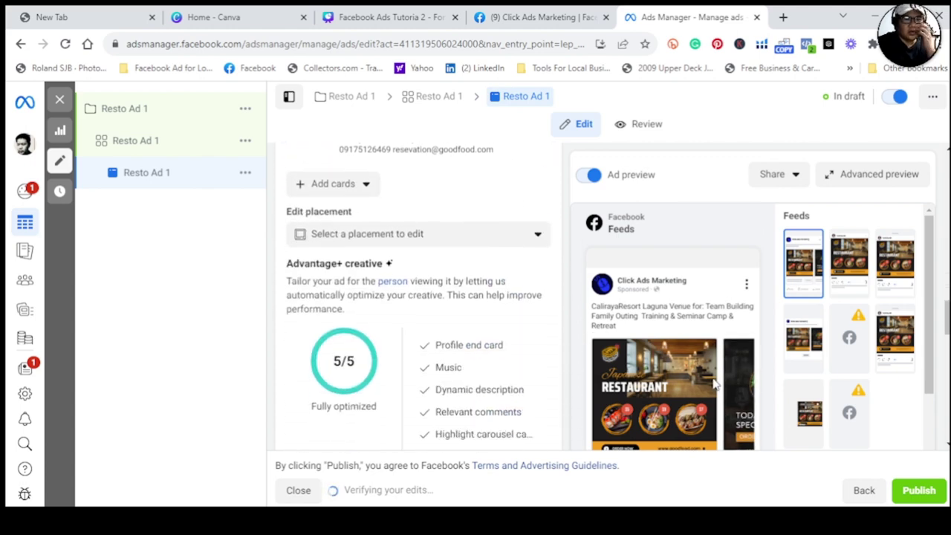
scroll(498, 272, up, 1)
scroll(498, 272, up, 5)
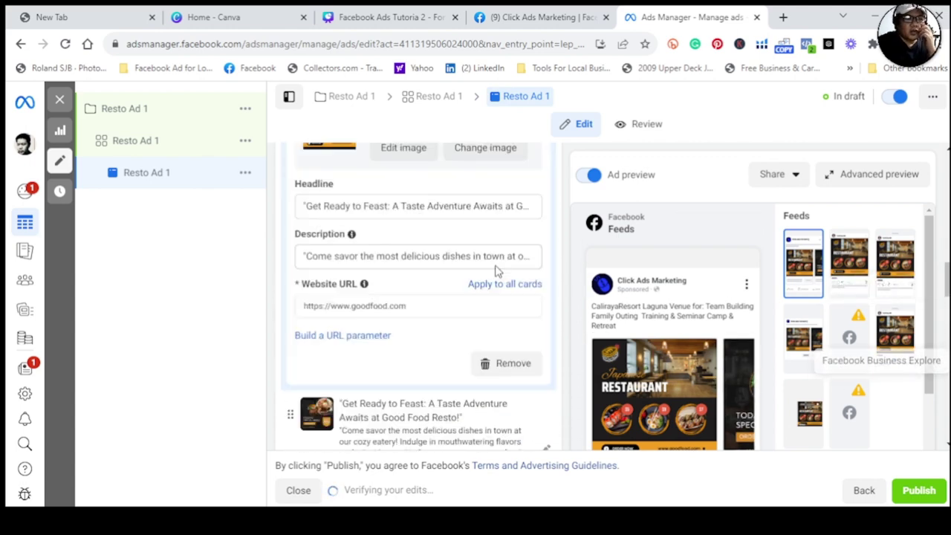
scroll(498, 272, up, 1)
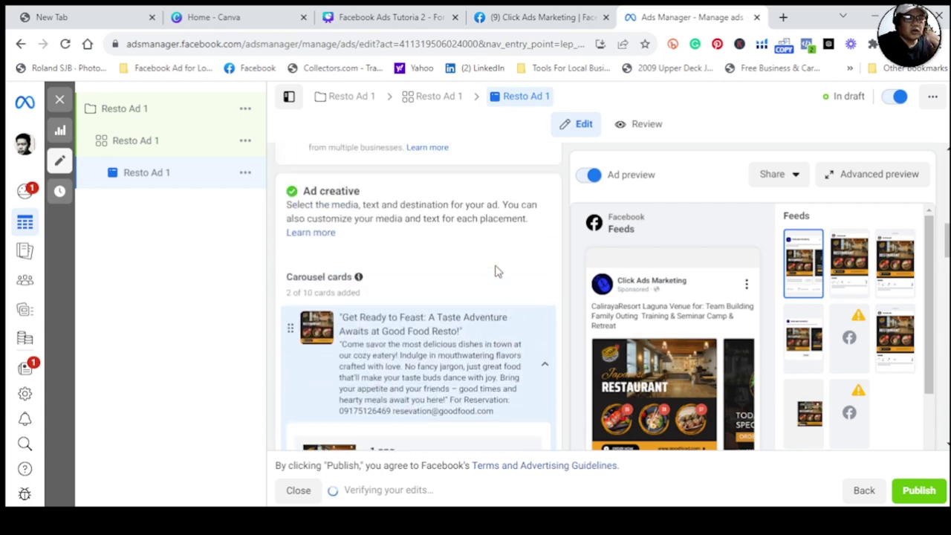
scroll(498, 272, down, 3)
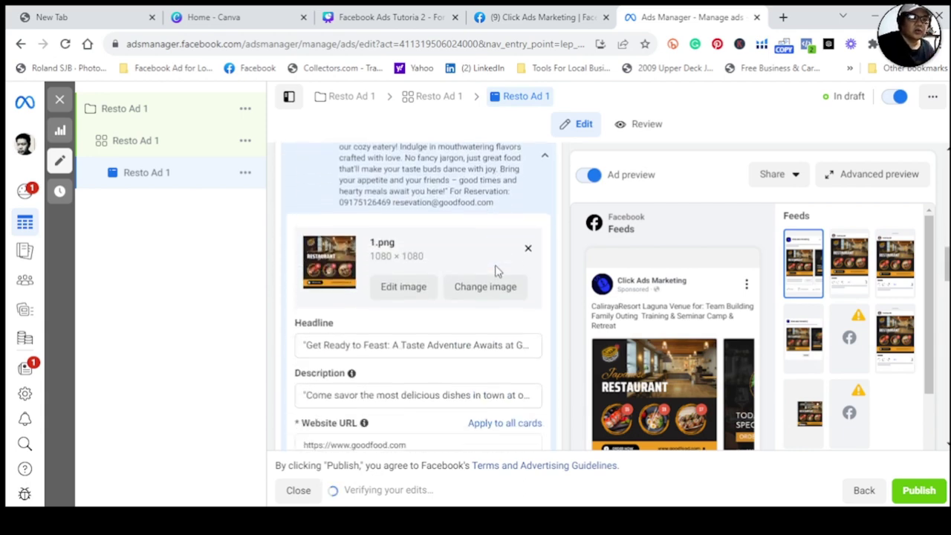
Step: Add the account image 2.png as the third carousel image card
scroll(469, 291, up, 2)
scroll(468, 292, down, 3)
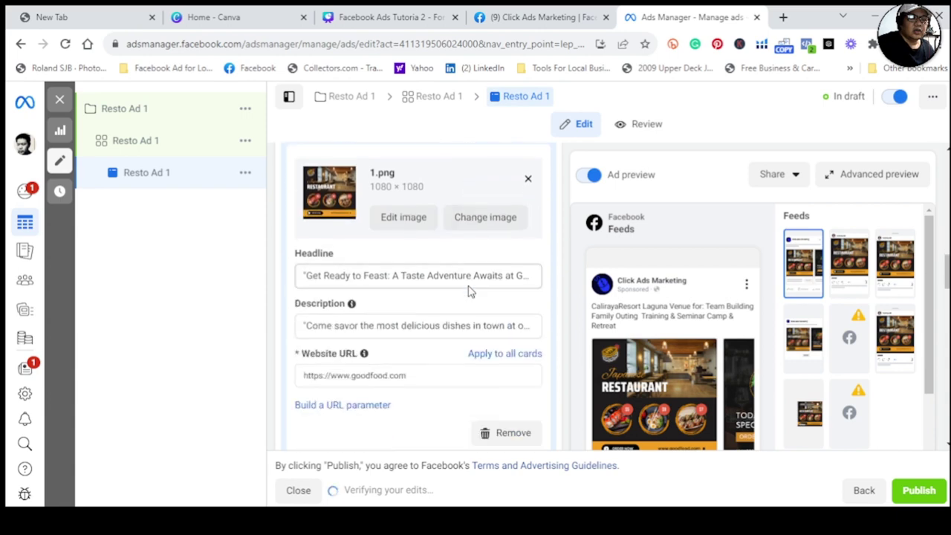
scroll(468, 291, down, 5)
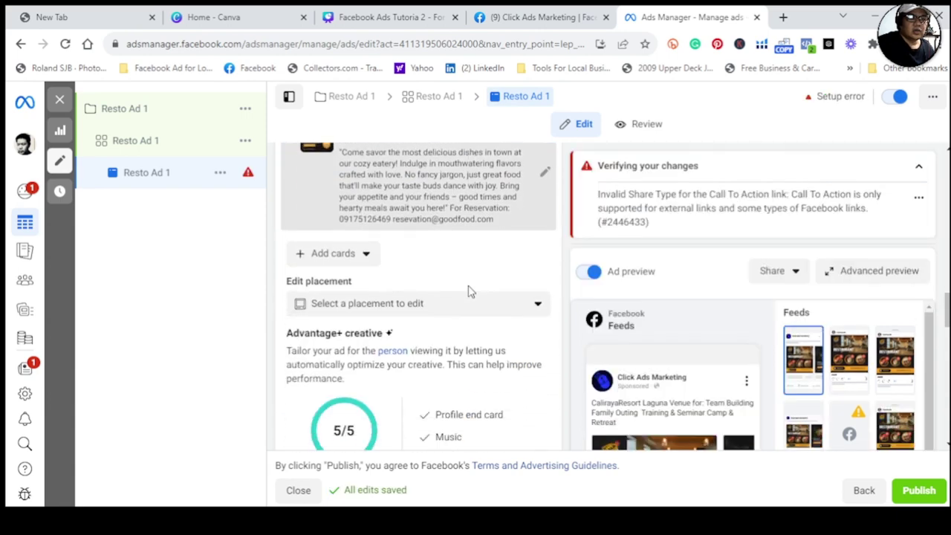
click(315, 255)
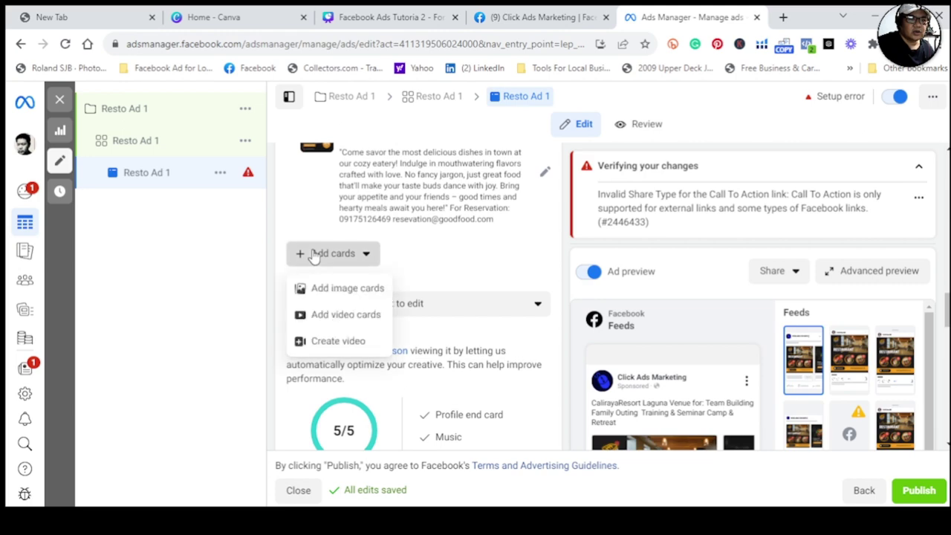
click(325, 295)
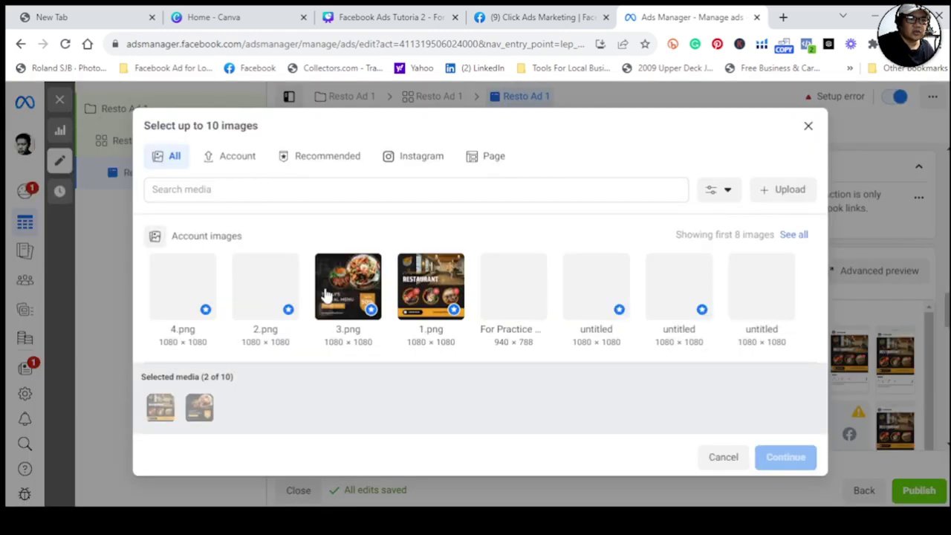
click(272, 299)
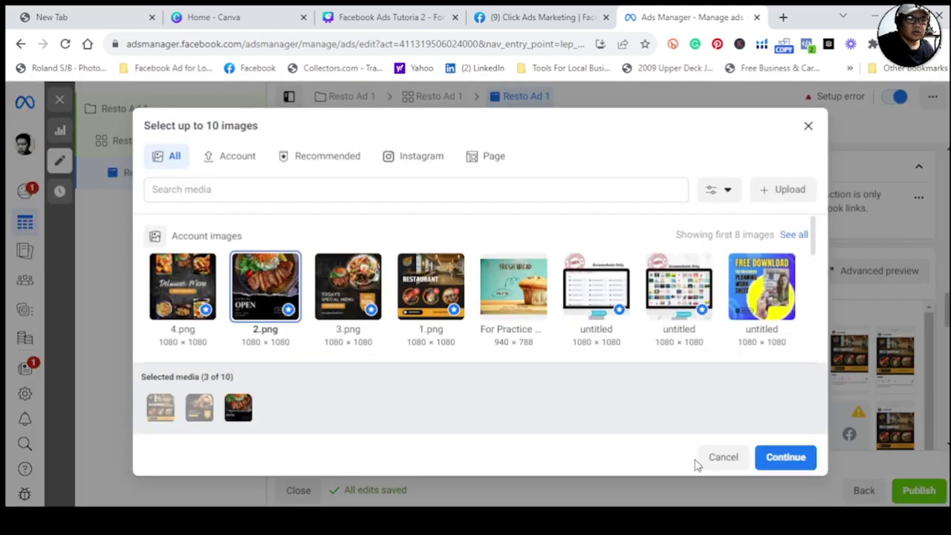
key(Return)
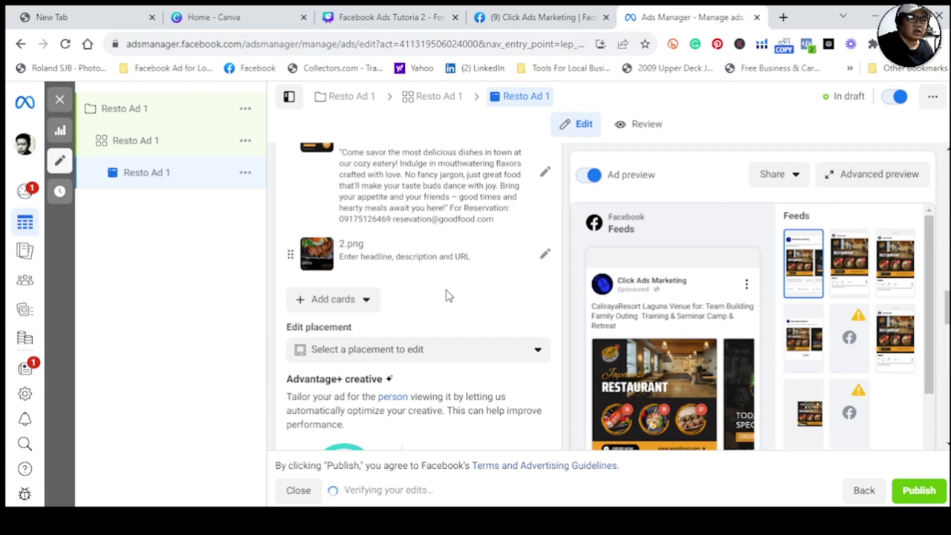
Step: Page through the carousel in the feed preview and review the cards' headline, description and website URL details
scroll(825, 290, down, 3)
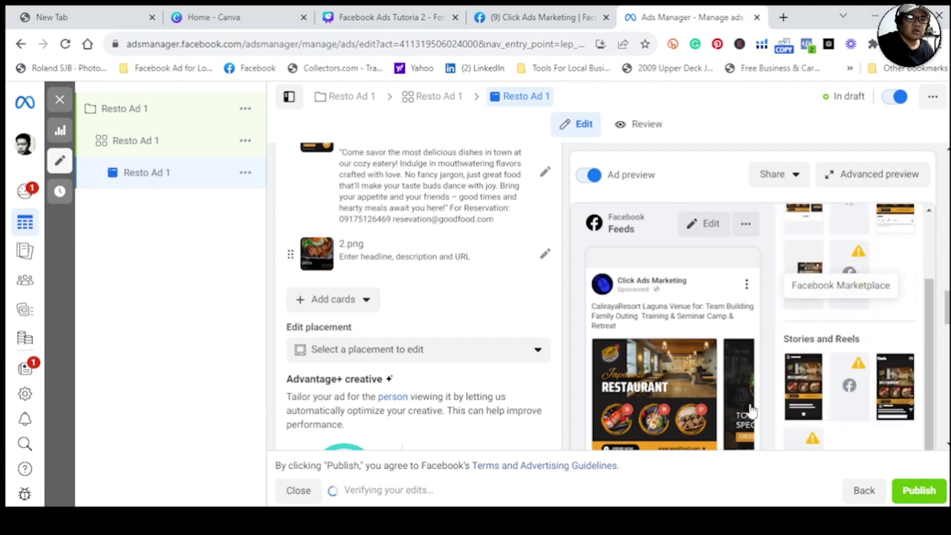
click(752, 428)
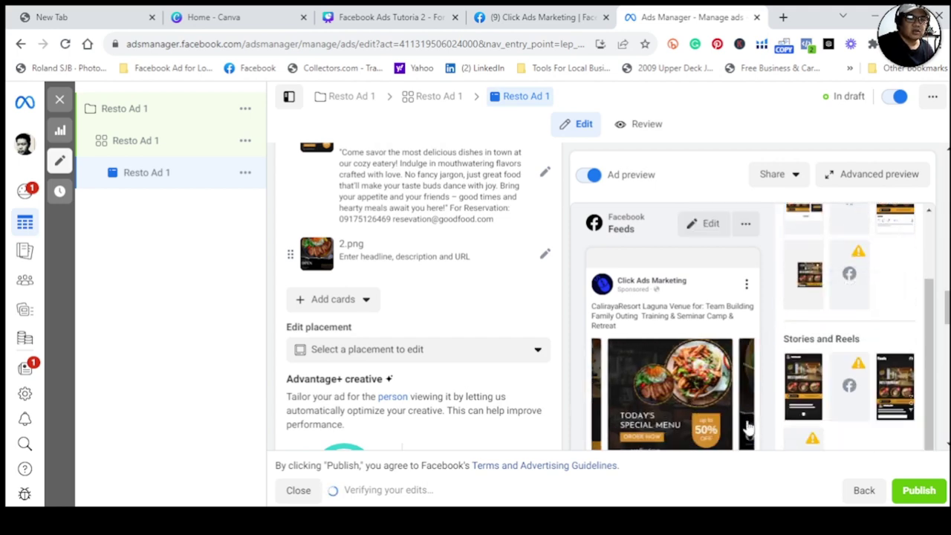
click(749, 431)
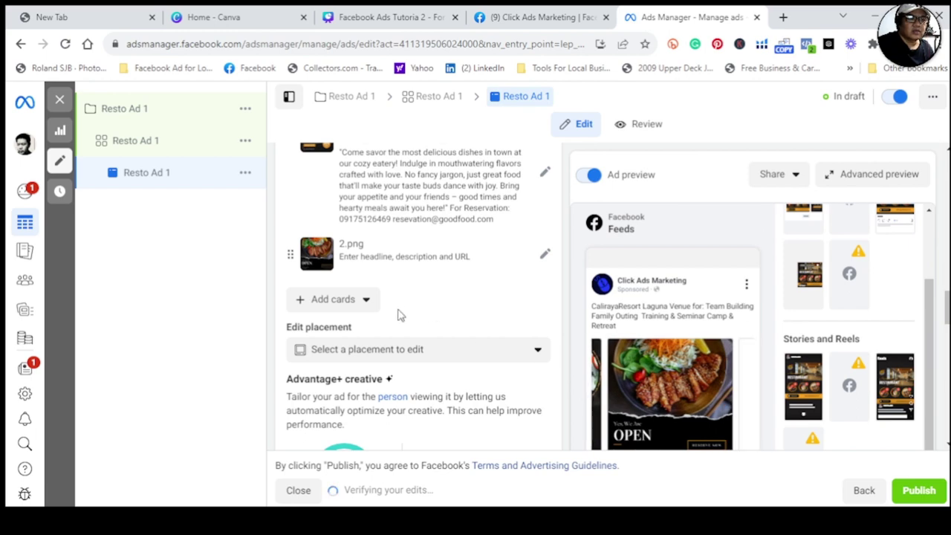
scroll(403, 315, up, 2)
scroll(403, 316, down, 4)
scroll(403, 315, up, 5)
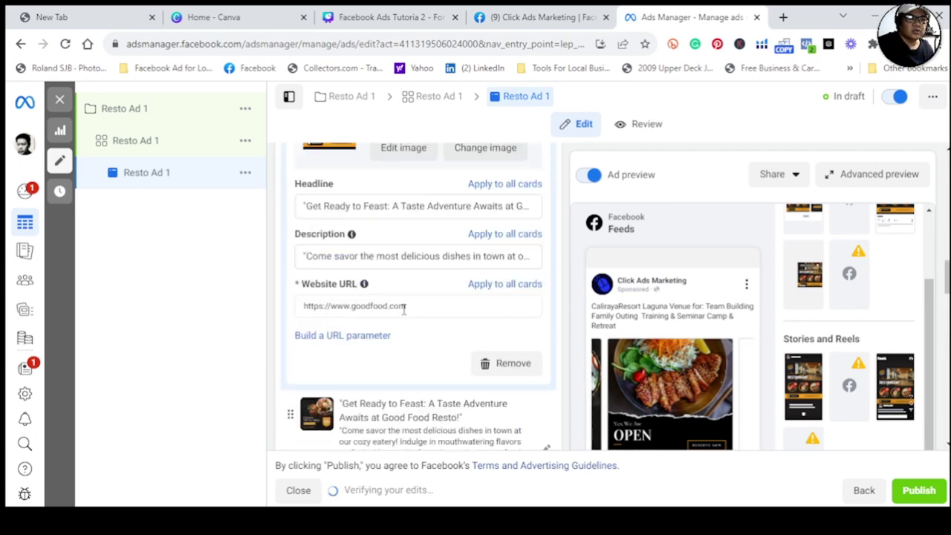
scroll(403, 316, up, 2)
scroll(403, 315, down, 4)
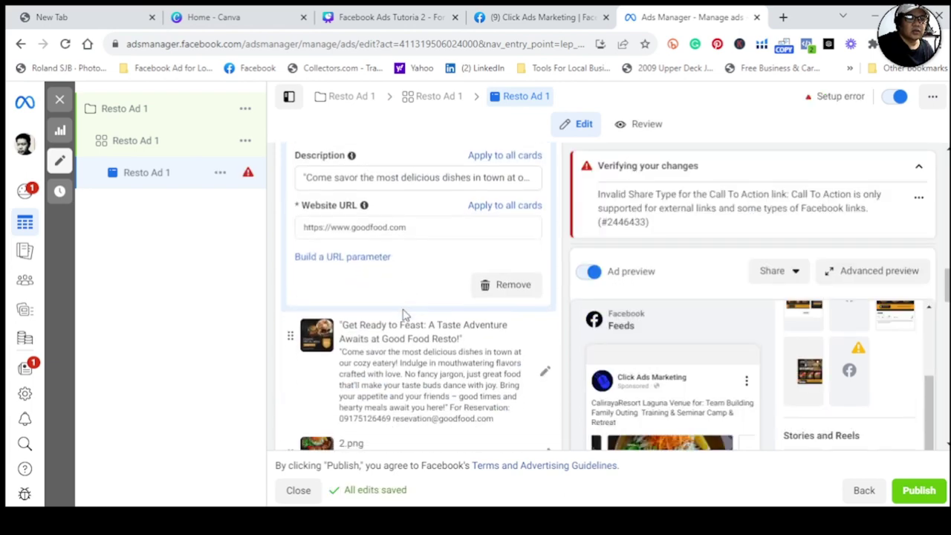
scroll(403, 314, down, 2)
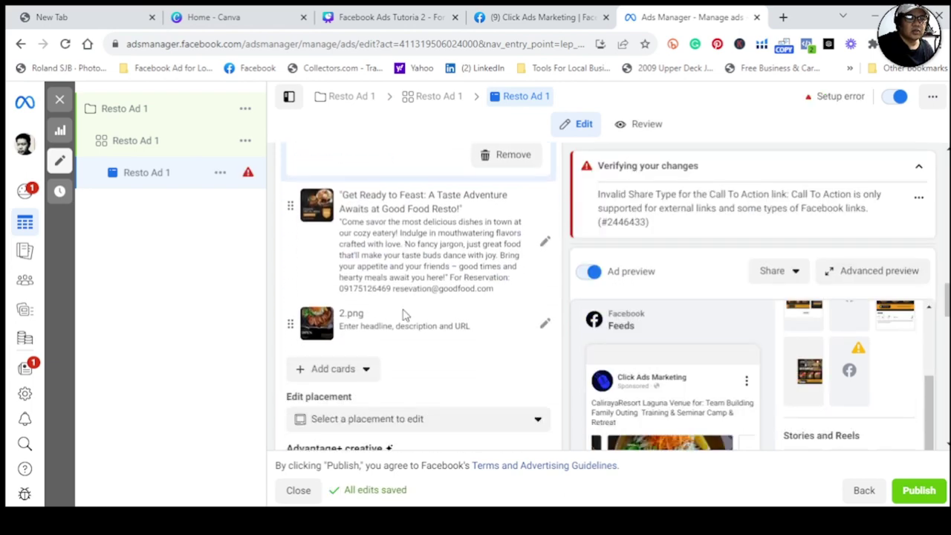
Step: Apply the first card's headline, description and website URL to all carousel cards
click(543, 327)
scroll(495, 255, up, 6)
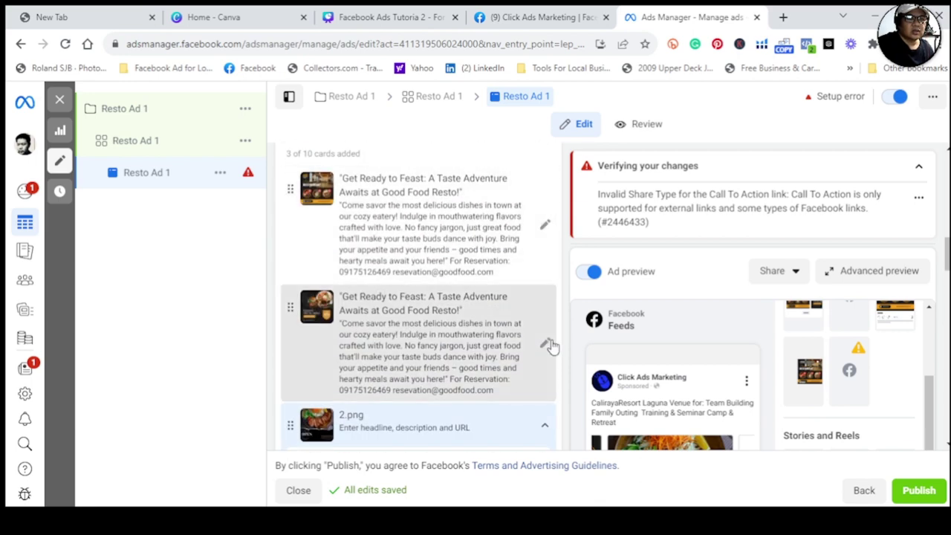
click(550, 347)
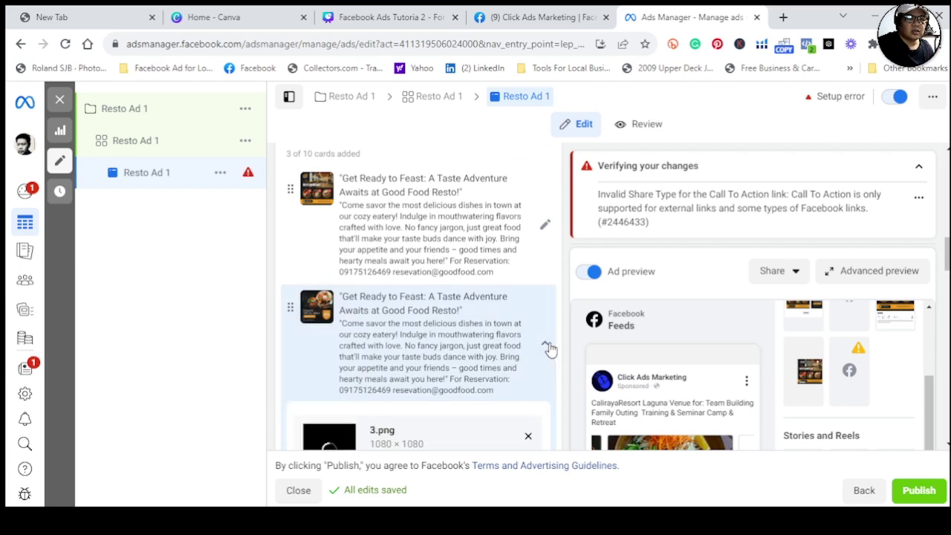
click(546, 225)
scroll(532, 252, down, 1)
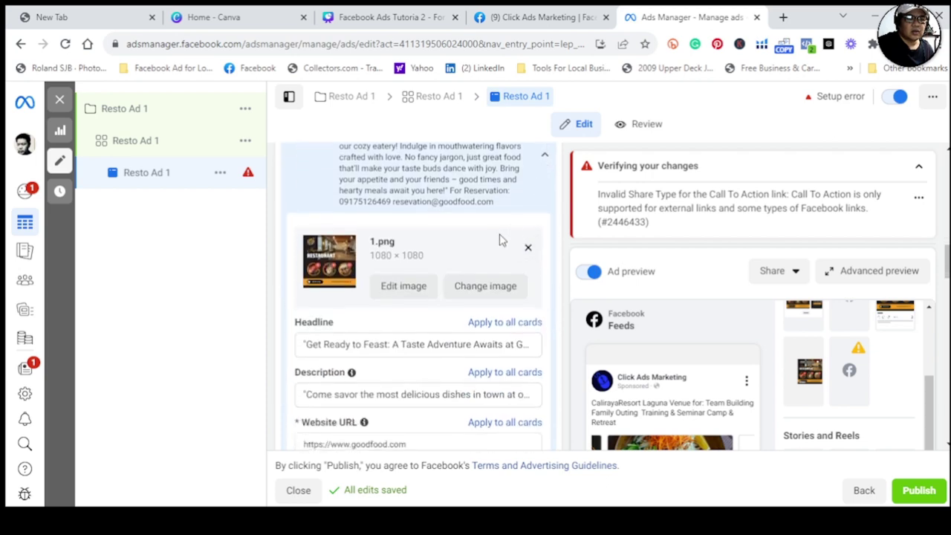
scroll(505, 241, down, 1)
click(508, 255)
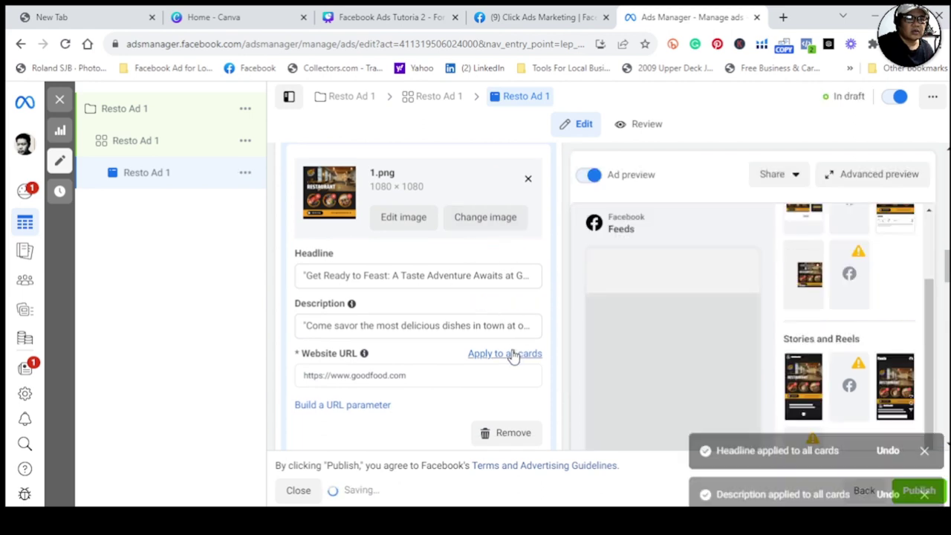
click(453, 355)
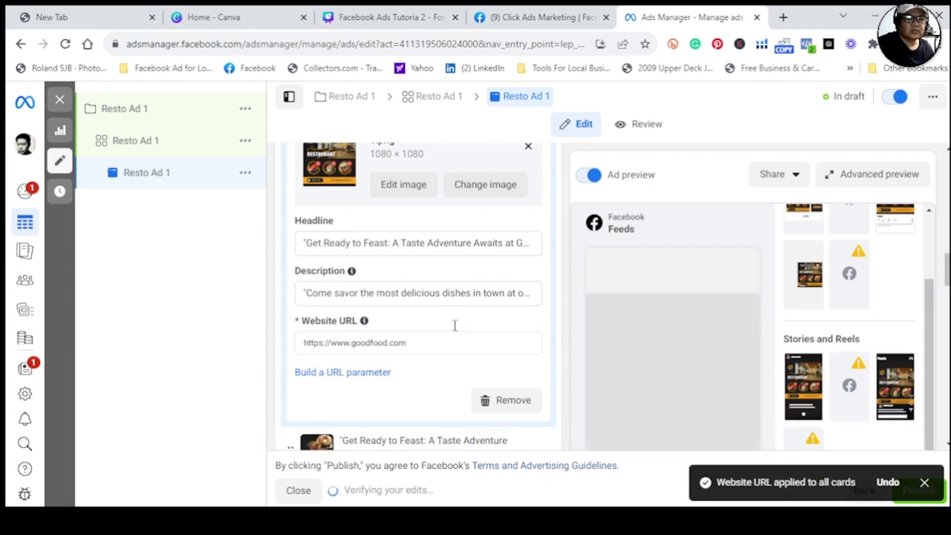
Step: Check the text on the second and third cards and the ad previews for feeds, Stories and Reels
scroll(454, 326, down, 3)
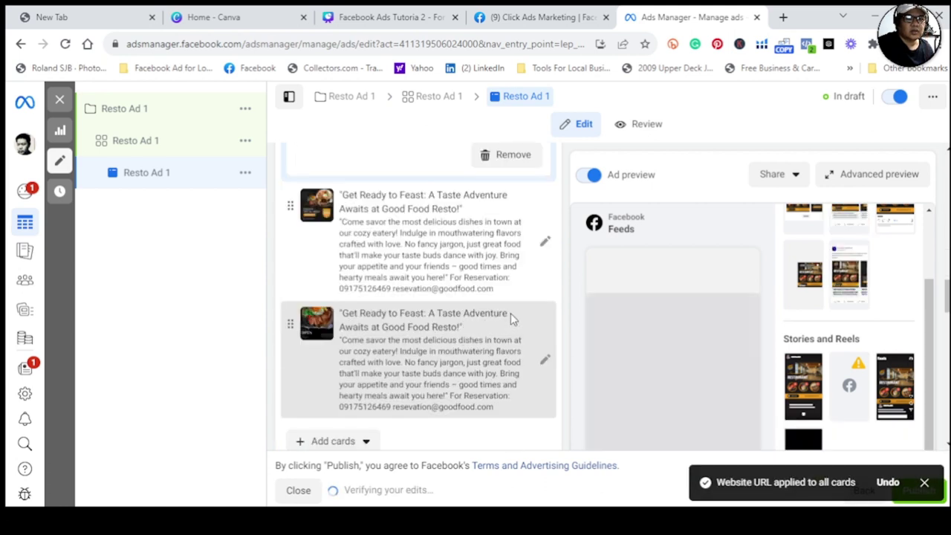
scroll(453, 318, down, 2)
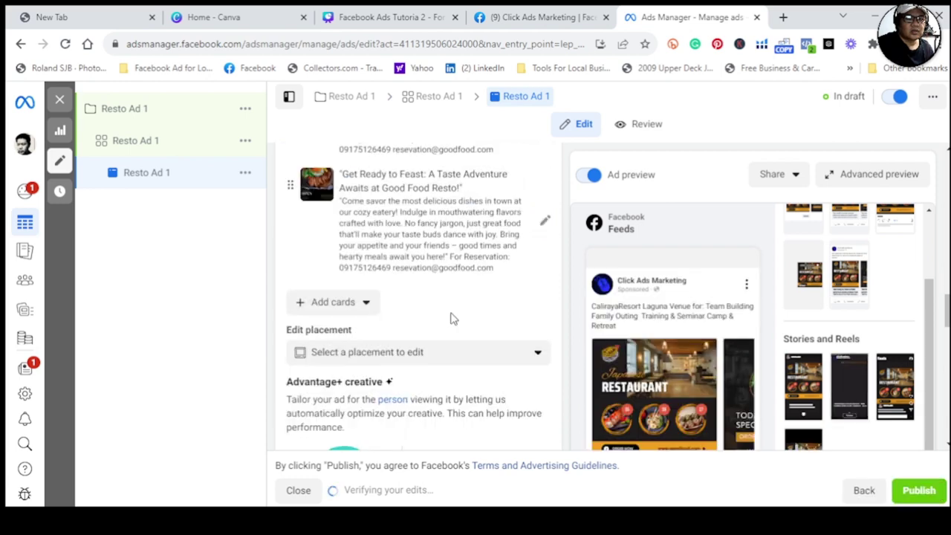
scroll(453, 318, down, 1)
scroll(452, 318, up, 2)
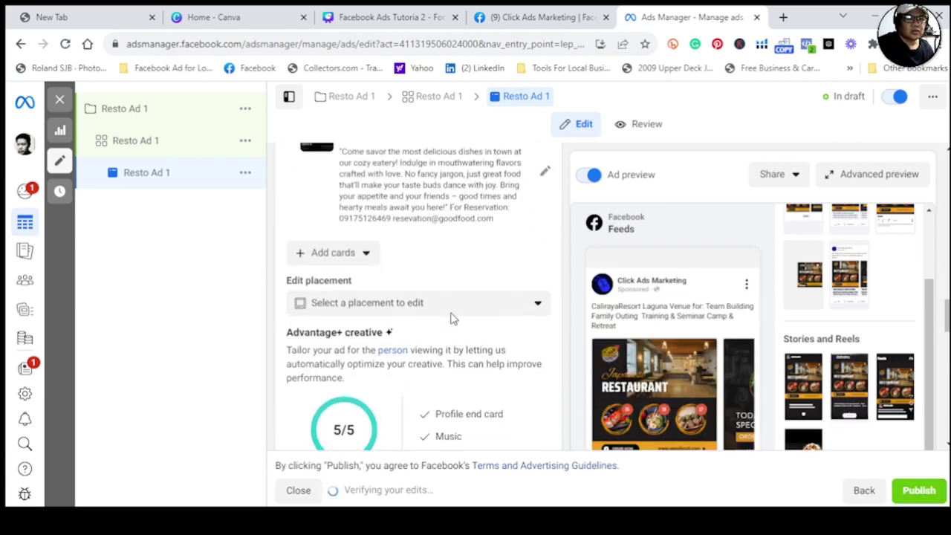
scroll(798, 303, up, 1)
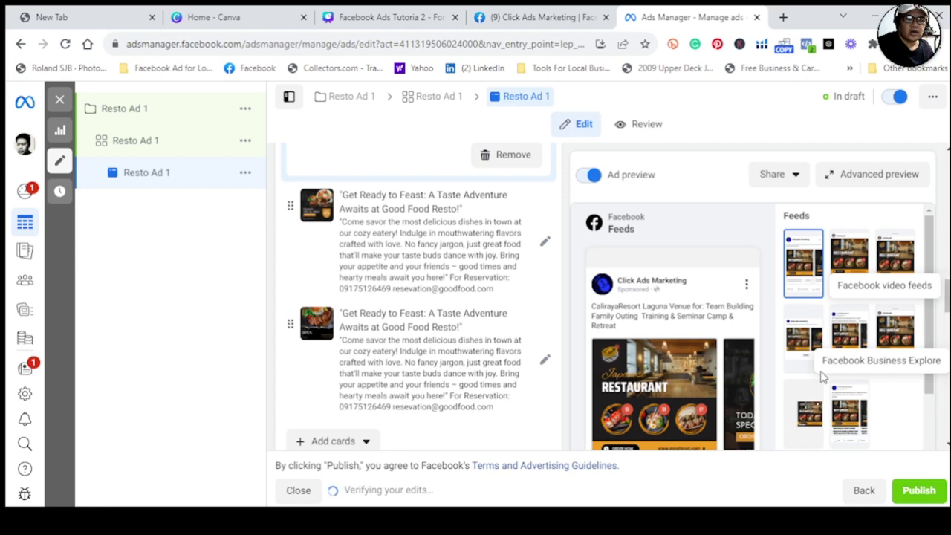
scroll(822, 376, down, 2)
scroll(416, 327, down, 2)
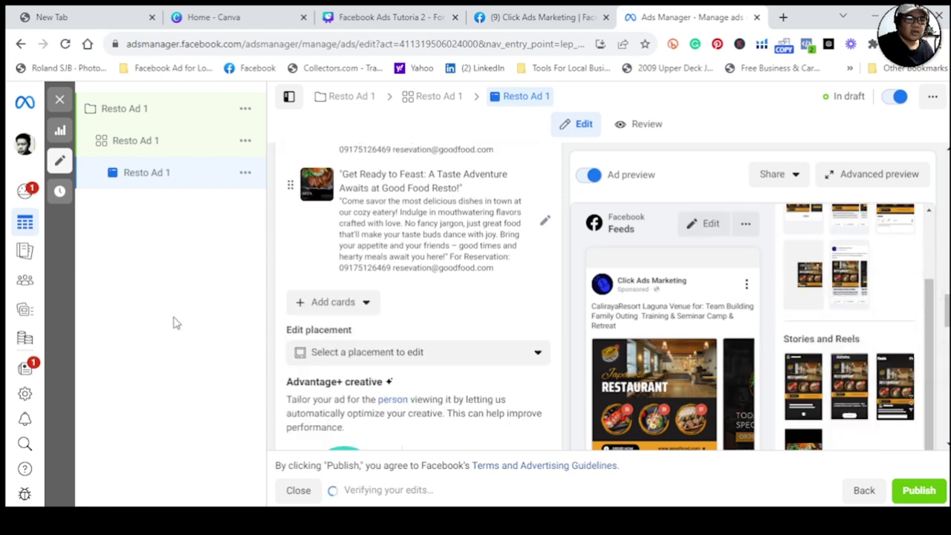
Step: Add the account image 4.png as the fourth carousel image card
click(346, 306)
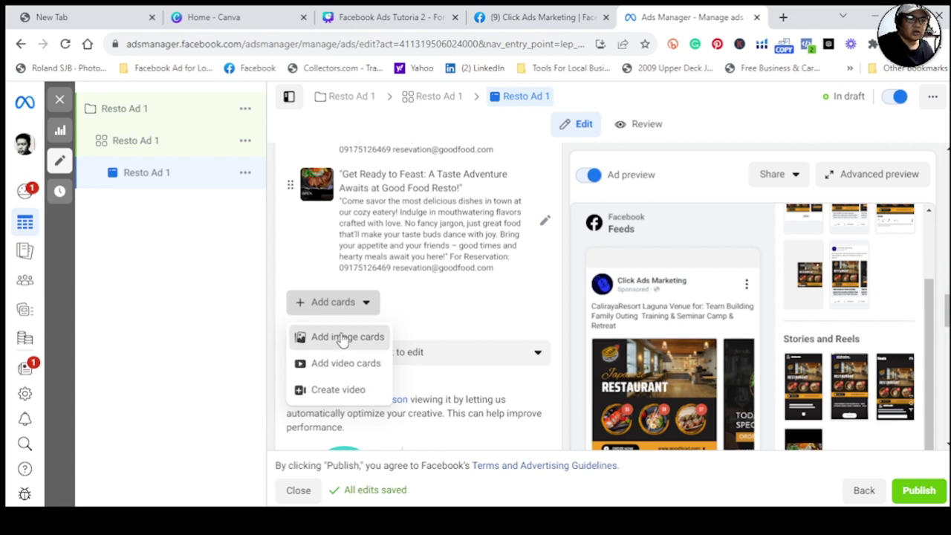
click(342, 339)
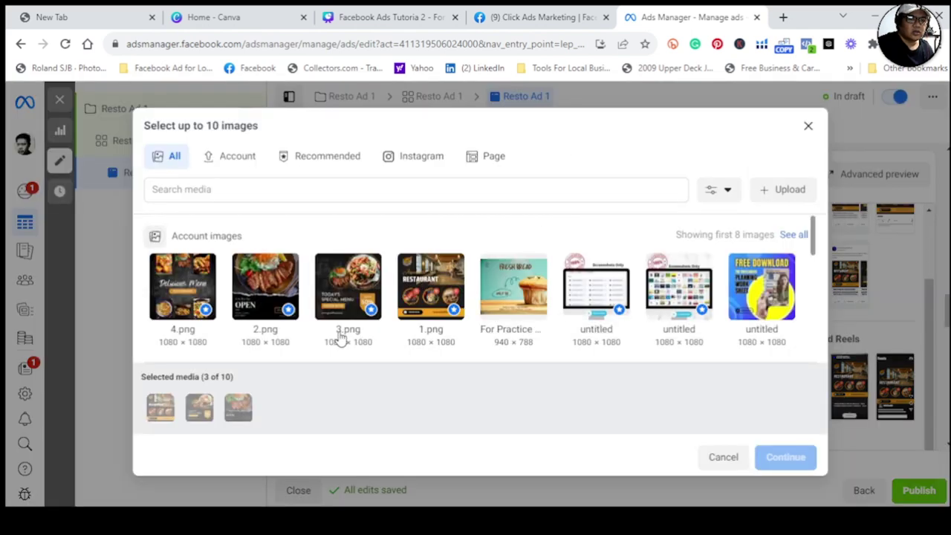
click(208, 292)
click(781, 456)
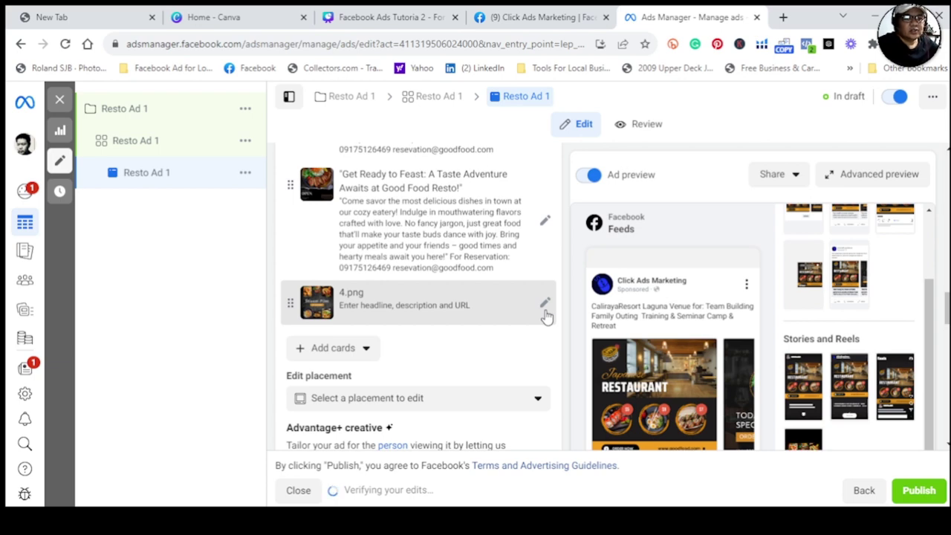
Step: Reopen the first carousel card, 1.png, and apply its headline and description to all cards, including the new 4.png card
click(547, 225)
click(546, 224)
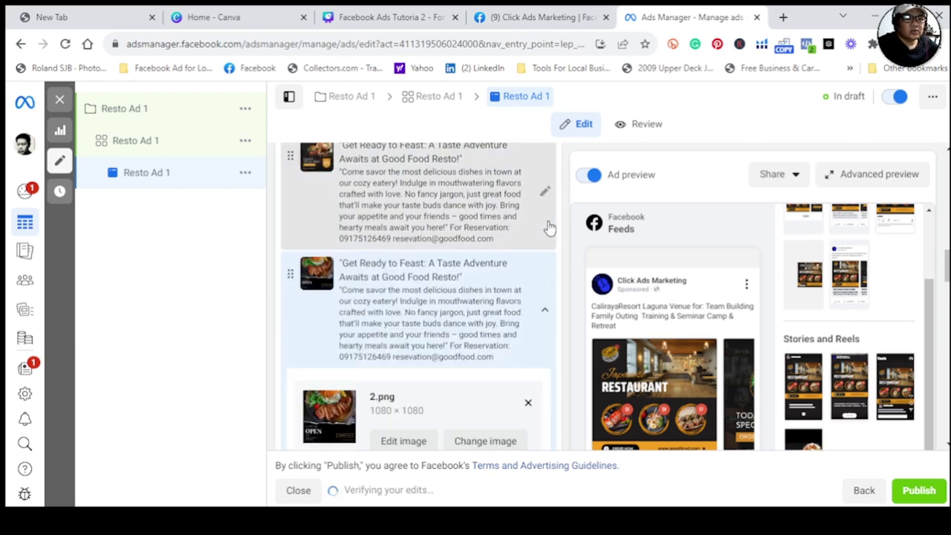
scroll(548, 227, up, 3)
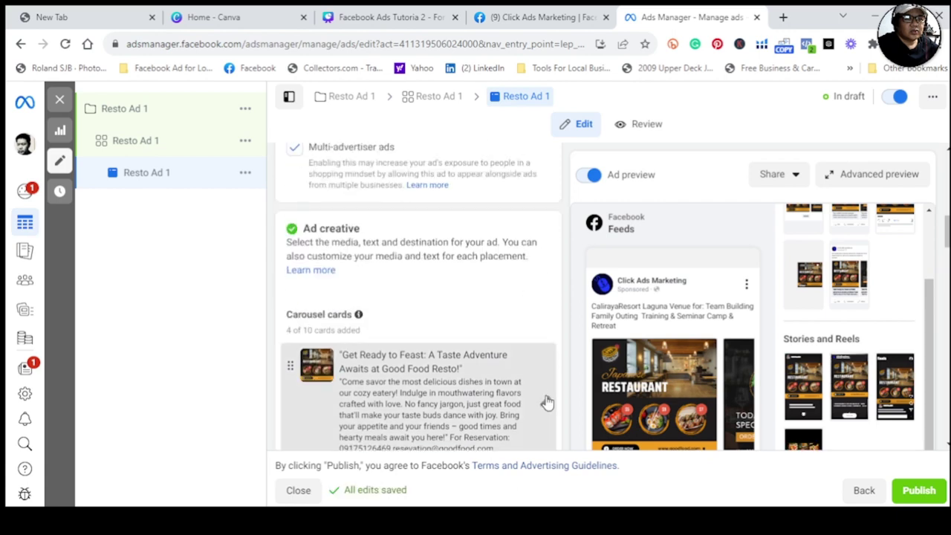
scroll(547, 402, down, 1)
click(543, 339)
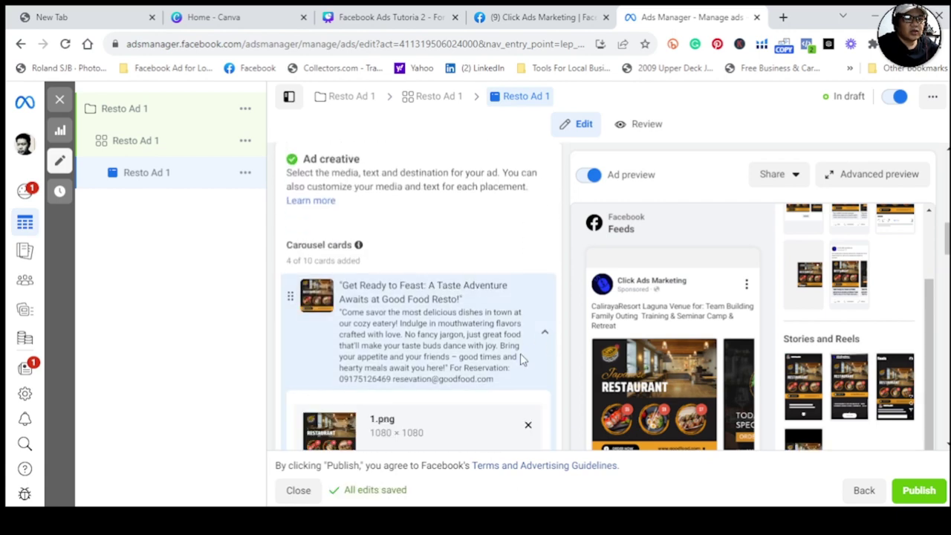
scroll(522, 361, down, 2)
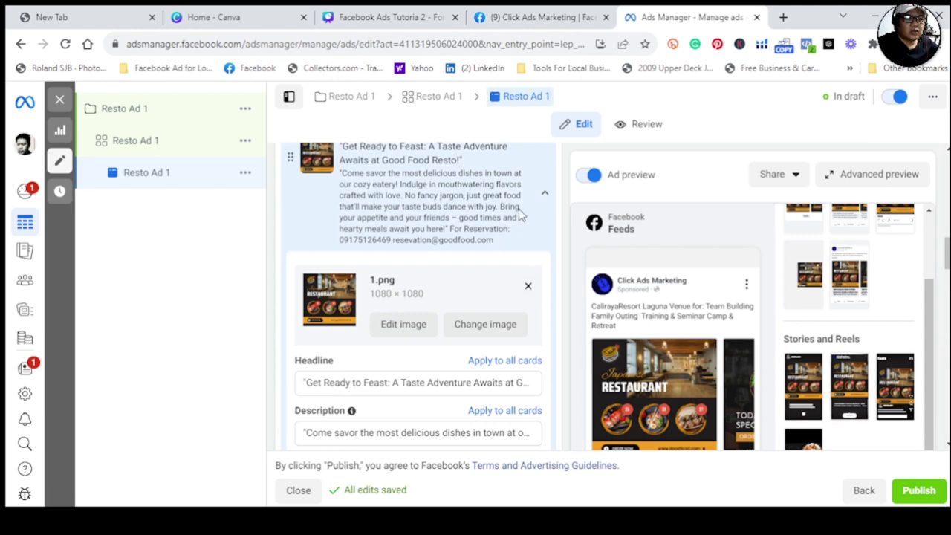
click(515, 362)
click(512, 420)
scroll(498, 383, down, 2)
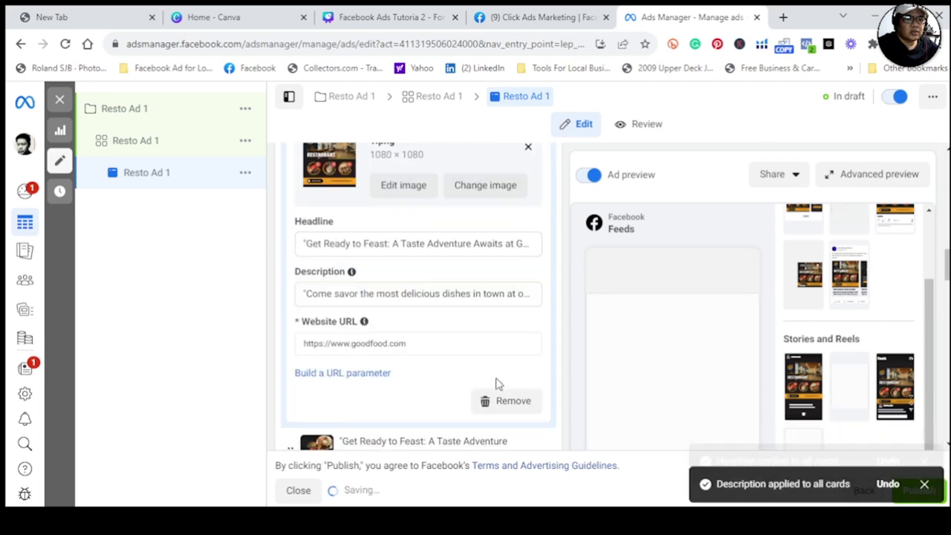
Step: Review the text of all four carousel cards and the Advantage+ creative options
scroll(498, 383, down, 1)
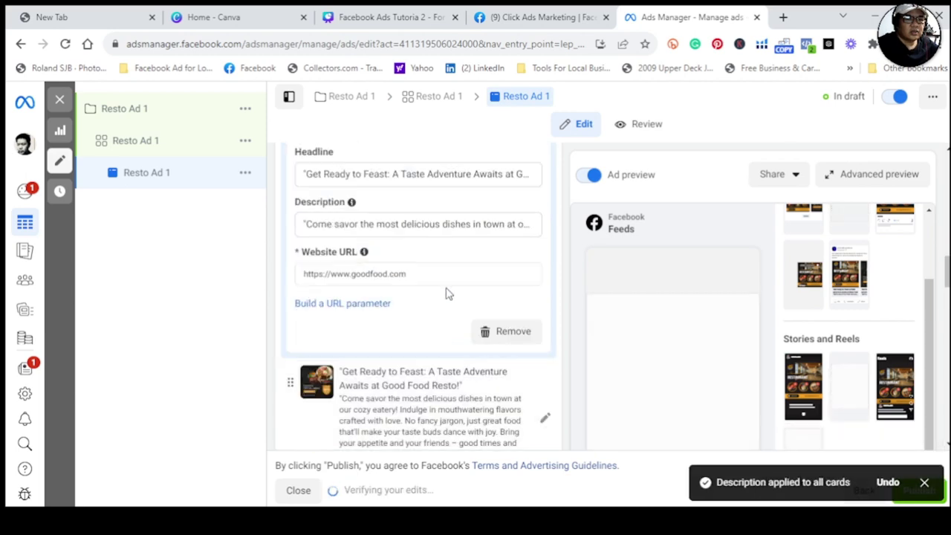
scroll(446, 294, down, 4)
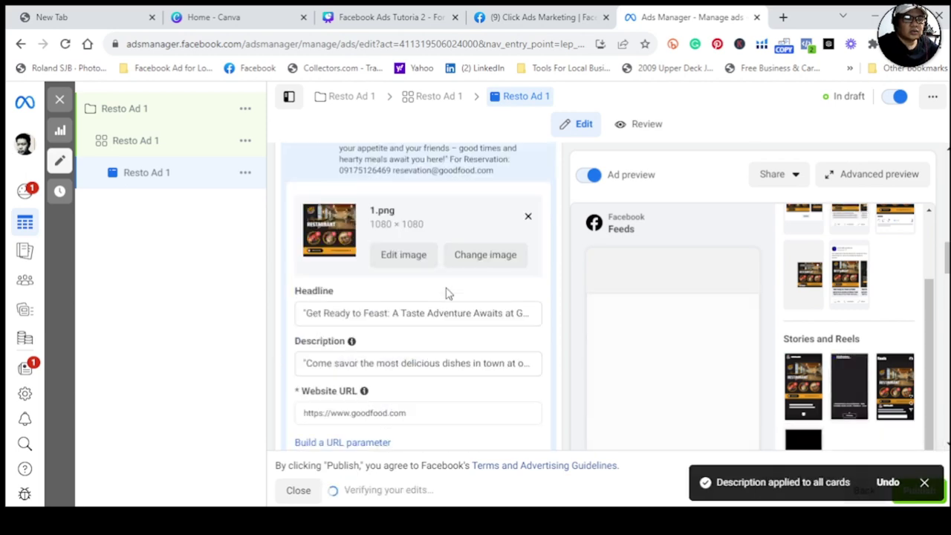
scroll(446, 293, down, 8)
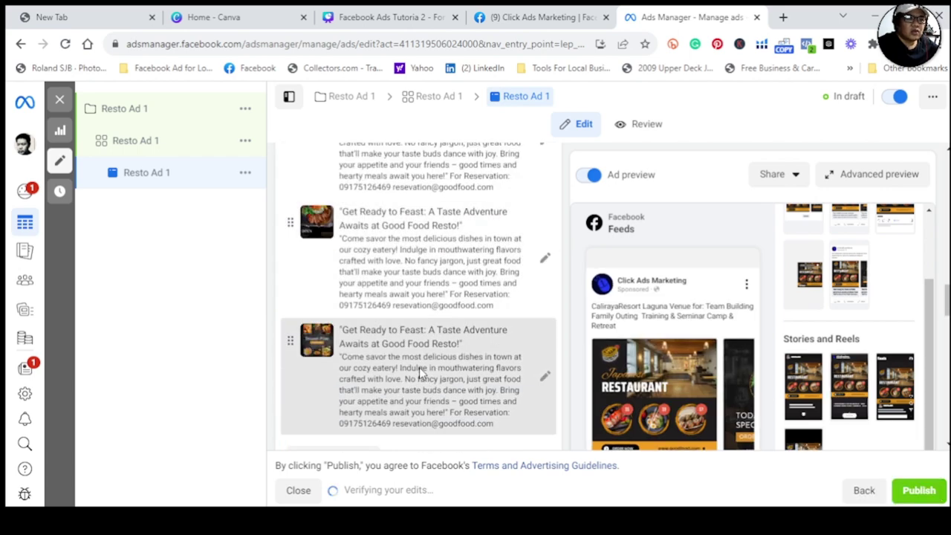
scroll(422, 374, down, 2)
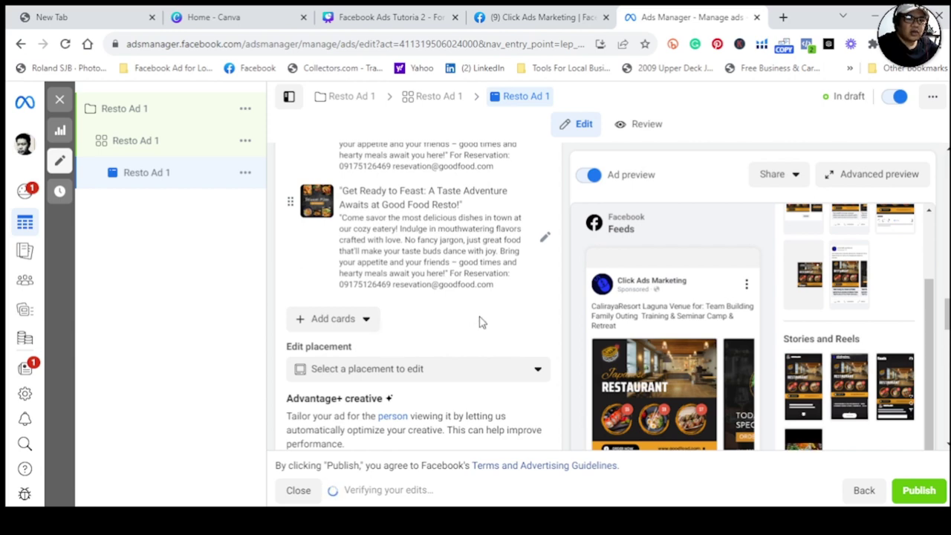
scroll(735, 334, down, 2)
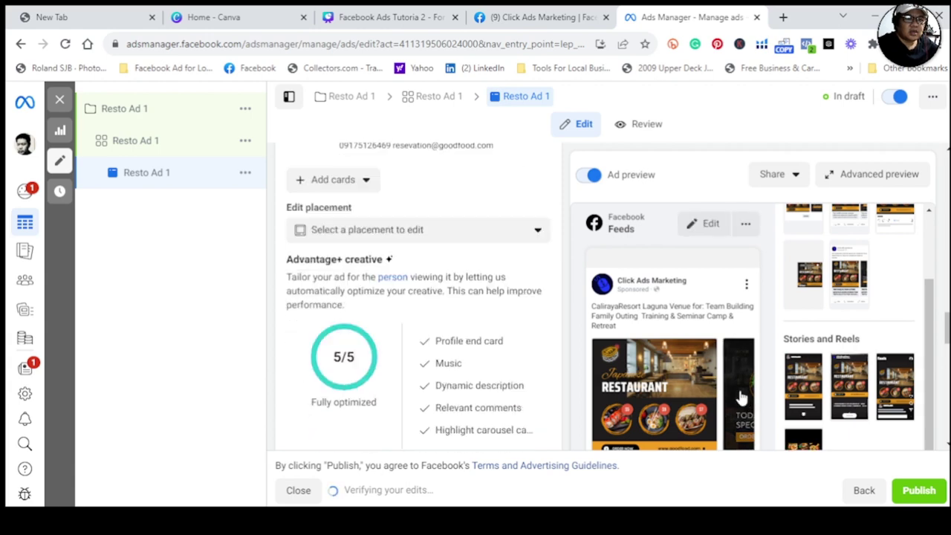
Step: Open the advanced preview and page through all carousel cards in the Facebook Feeds placement
click(850, 177)
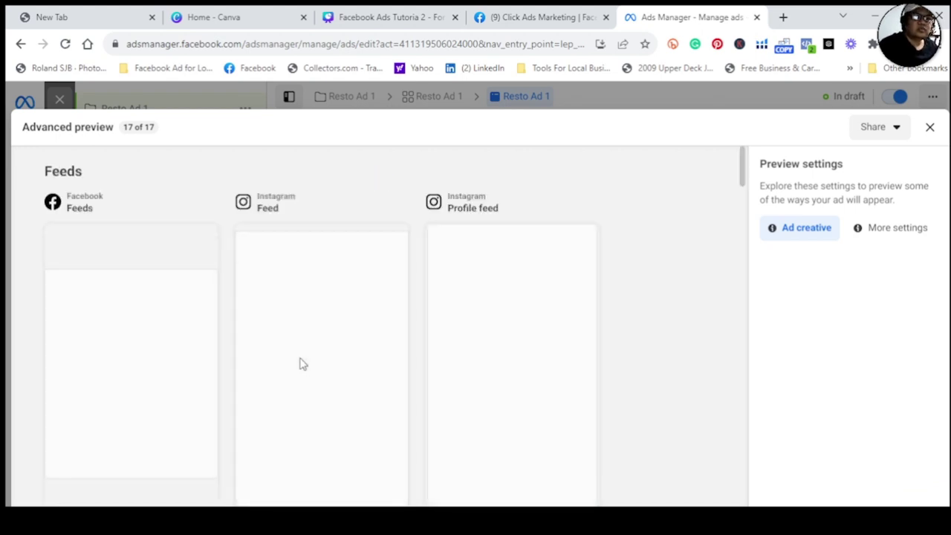
scroll(303, 364, down, 2)
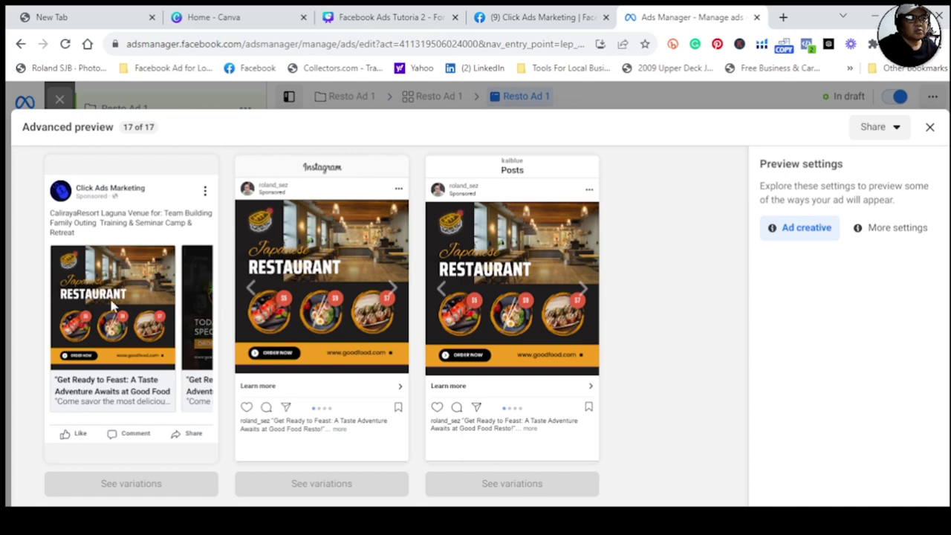
click(201, 339)
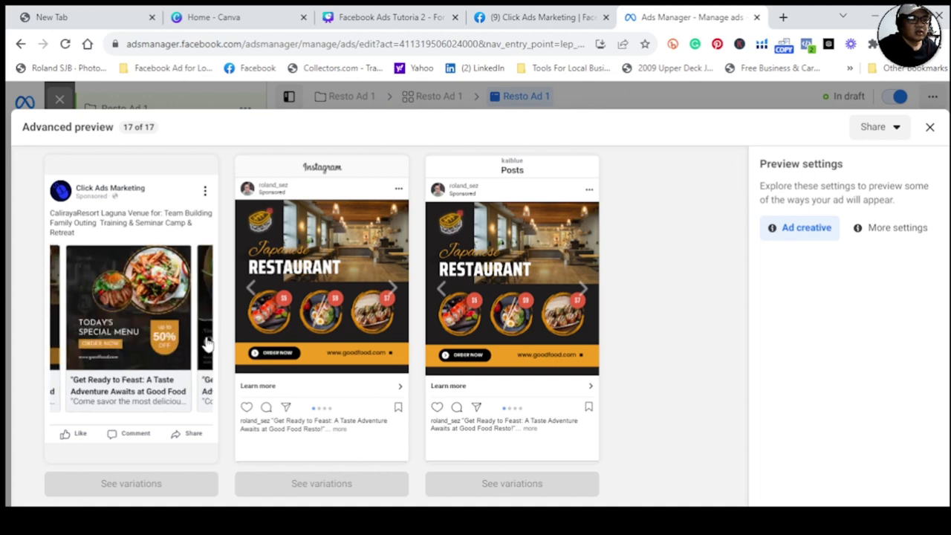
click(207, 342)
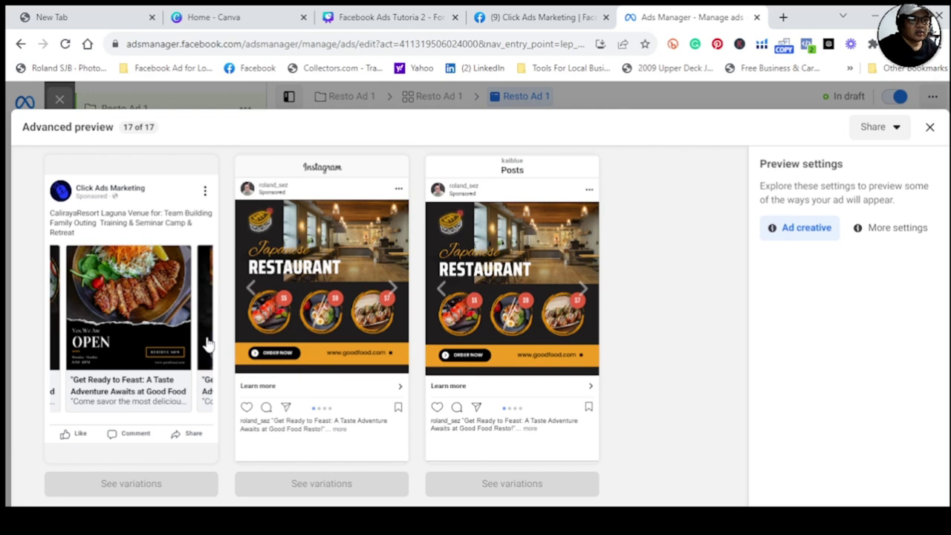
click(208, 343)
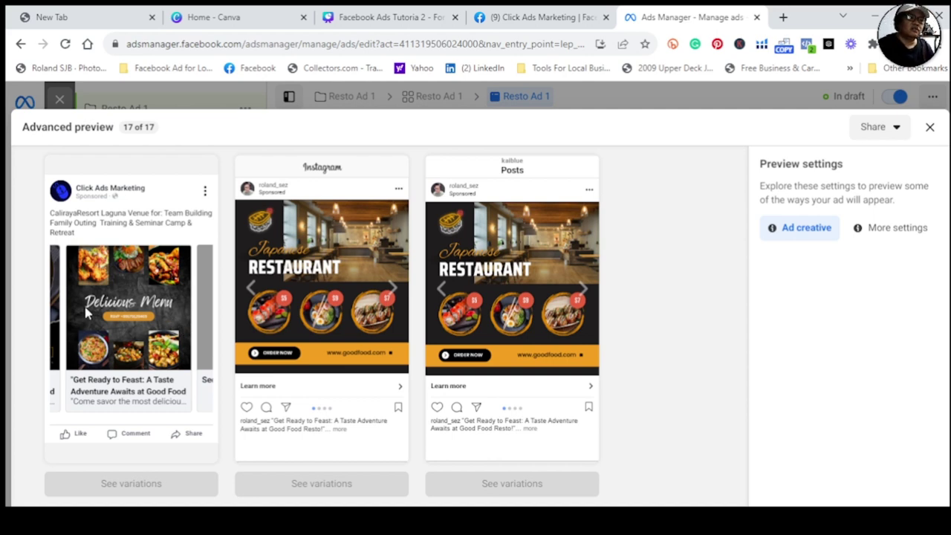
click(208, 321)
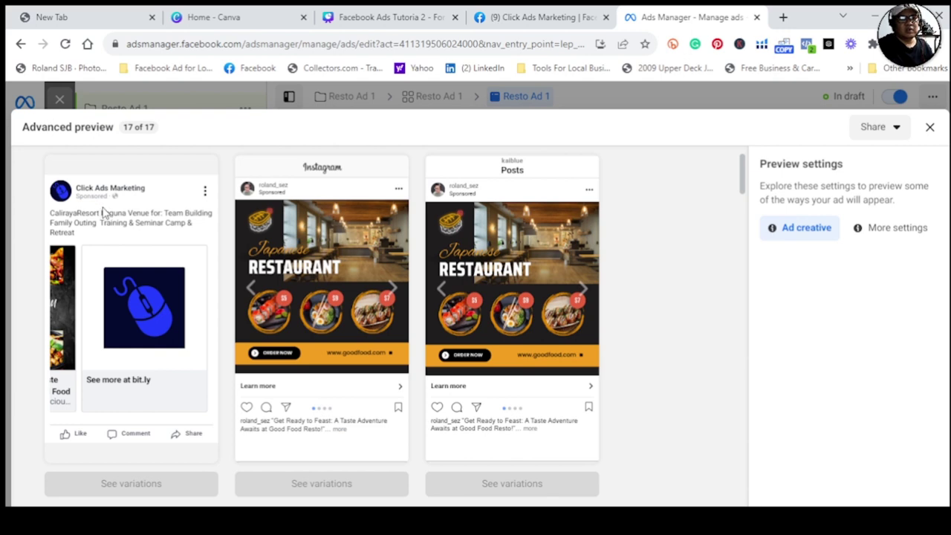
Step: Page through the carousel cards in the Instagram Feed preview and advance the Instagram Profile feed preview to its second card
click(391, 290)
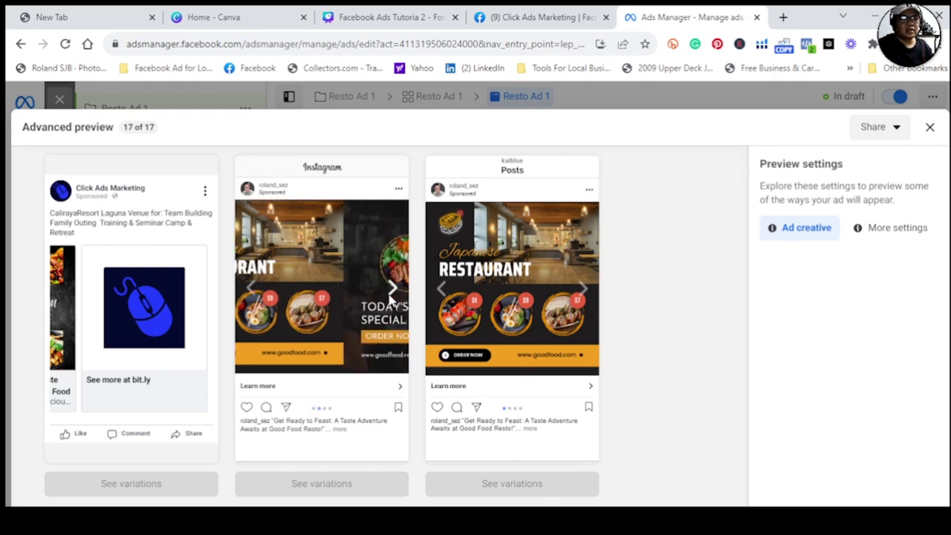
click(392, 289)
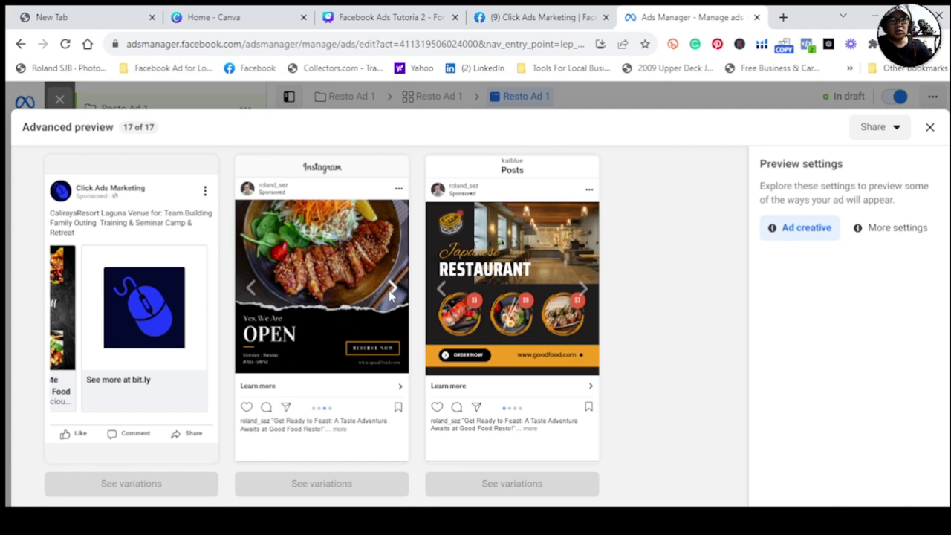
click(392, 290)
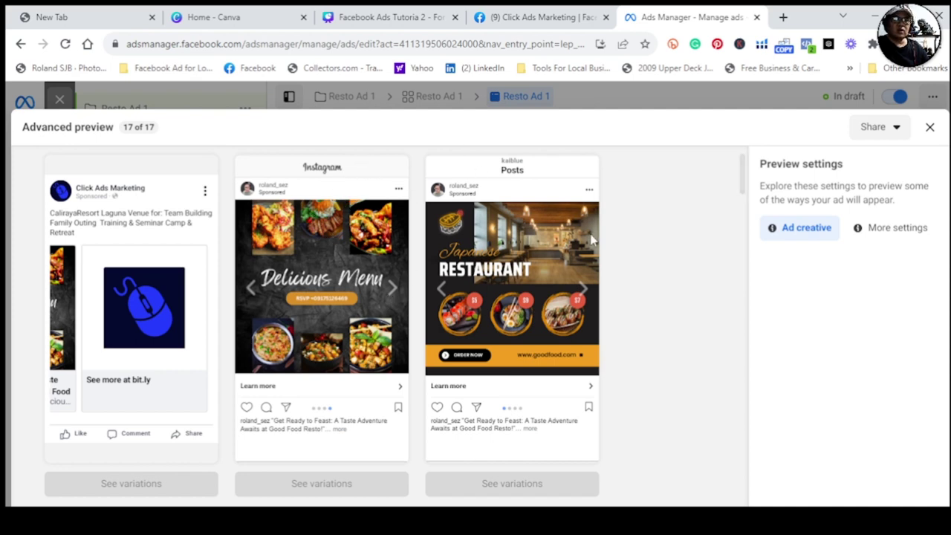
click(584, 296)
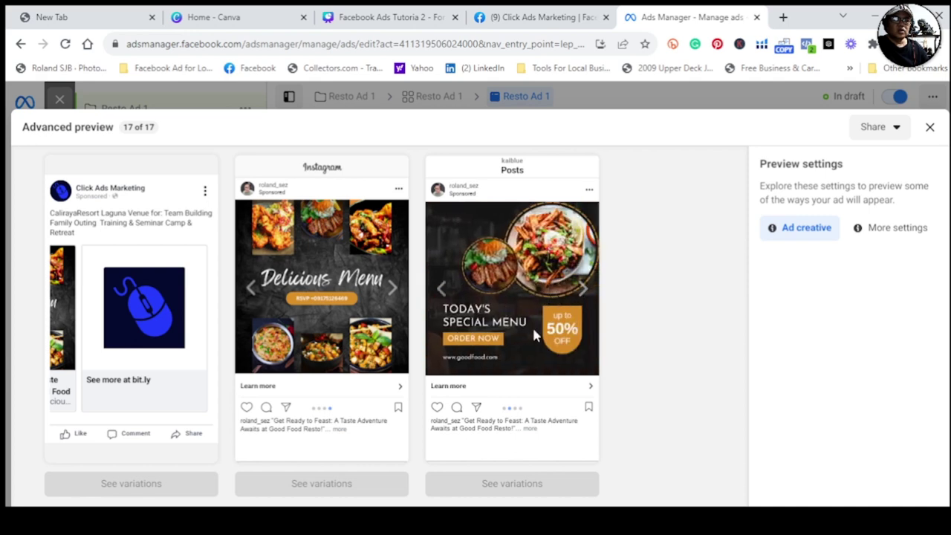
Step: Examine the Marketplace, Video feeds, Instagram Explore, Explore home and Business explore previews, advancing the Video feeds carousel by one card
scroll(535, 335, down, 5)
scroll(535, 336, down, 3)
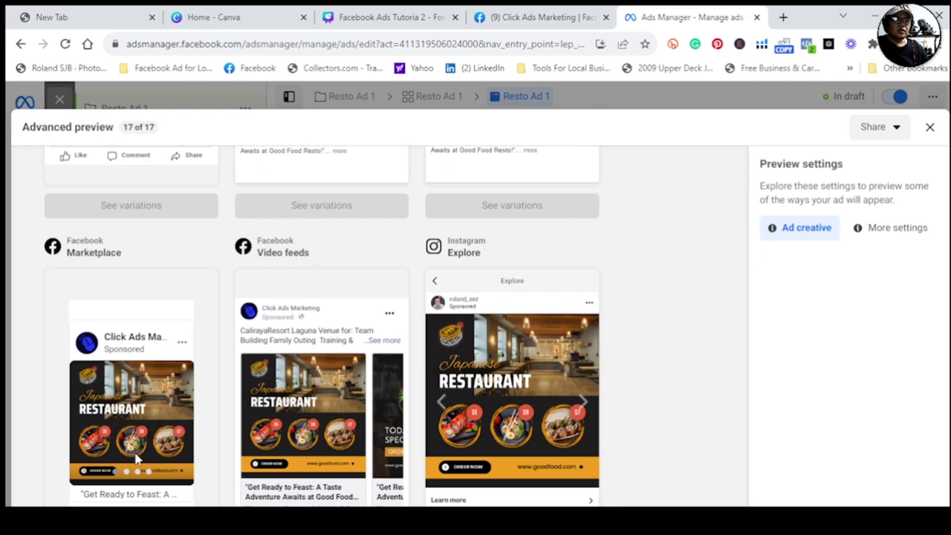
scroll(132, 472, down, 2)
scroll(119, 372, up, 2)
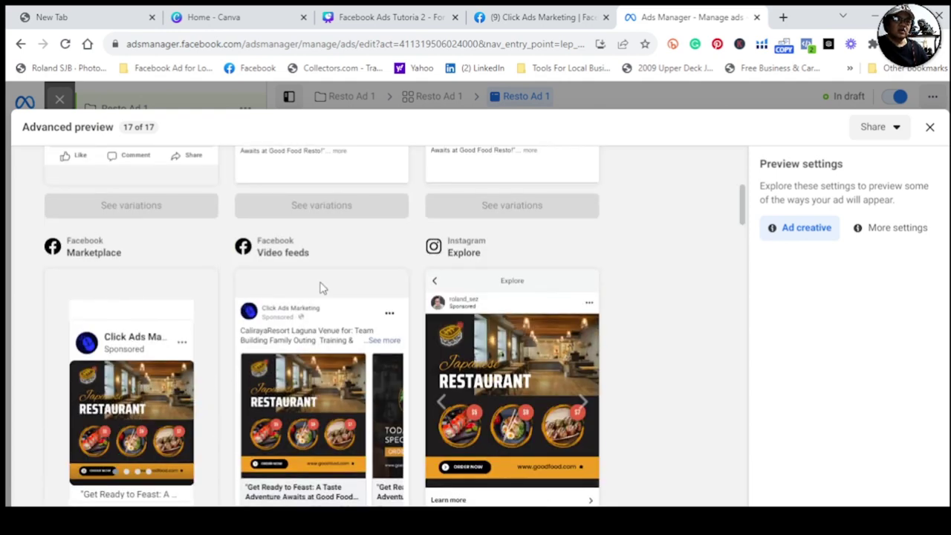
click(405, 443)
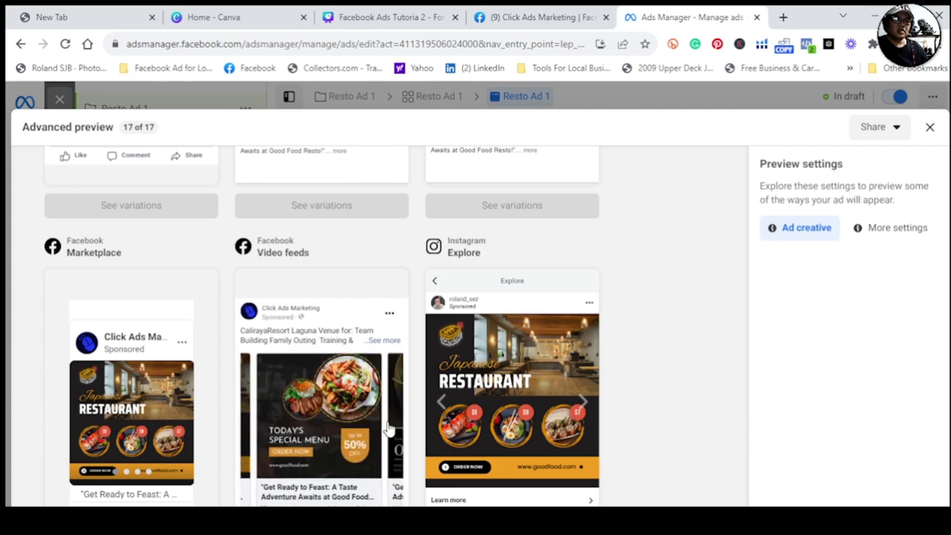
scroll(416, 435, down, 2)
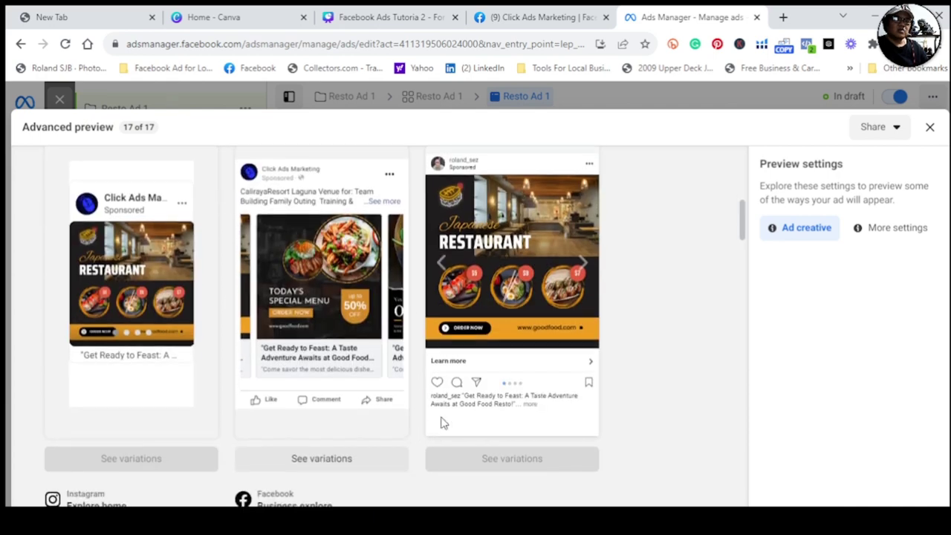
scroll(416, 431, down, 2)
scroll(261, 503, down, 1)
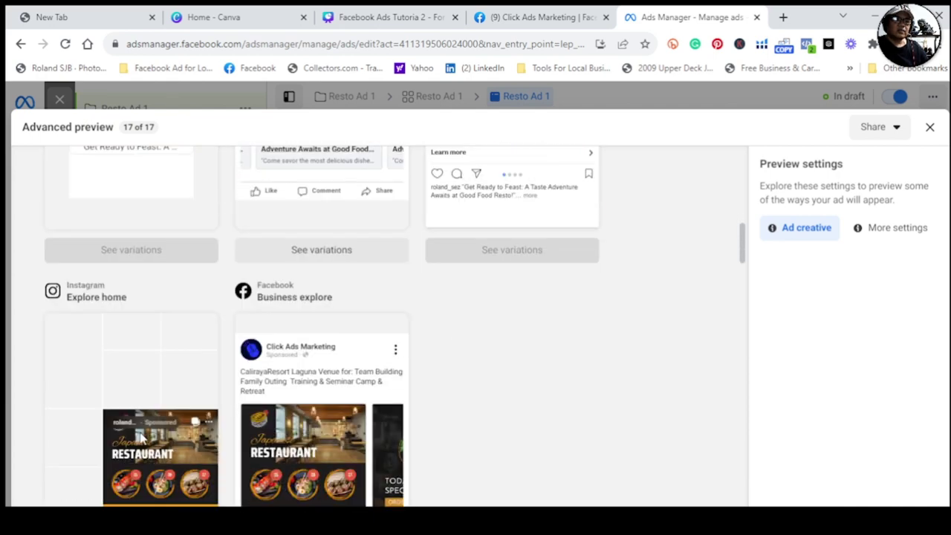
scroll(275, 383, down, 2)
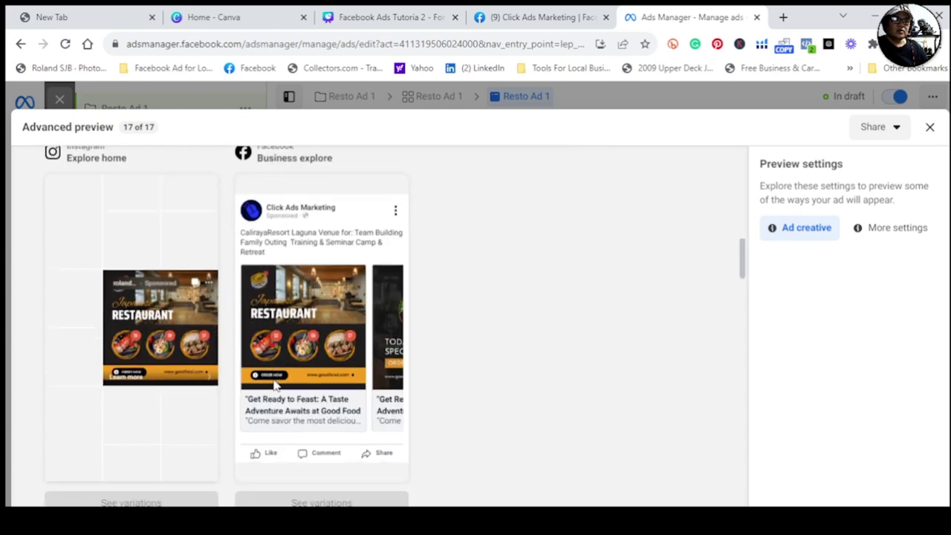
Step: Check the Stories and Reels previews for Instagram and Facebook, and close the advanced preview
scroll(346, 349, down, 3)
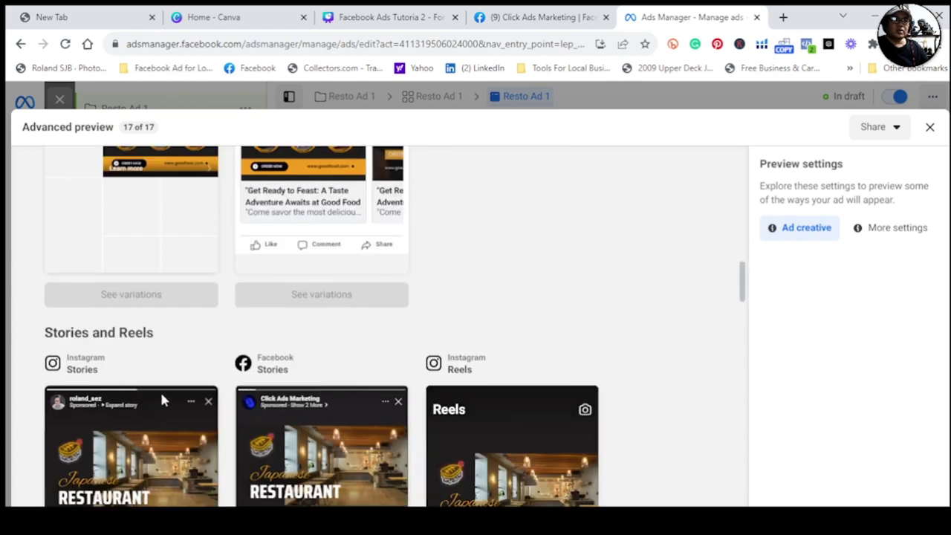
scroll(350, 386, down, 2)
scroll(446, 371, down, 3)
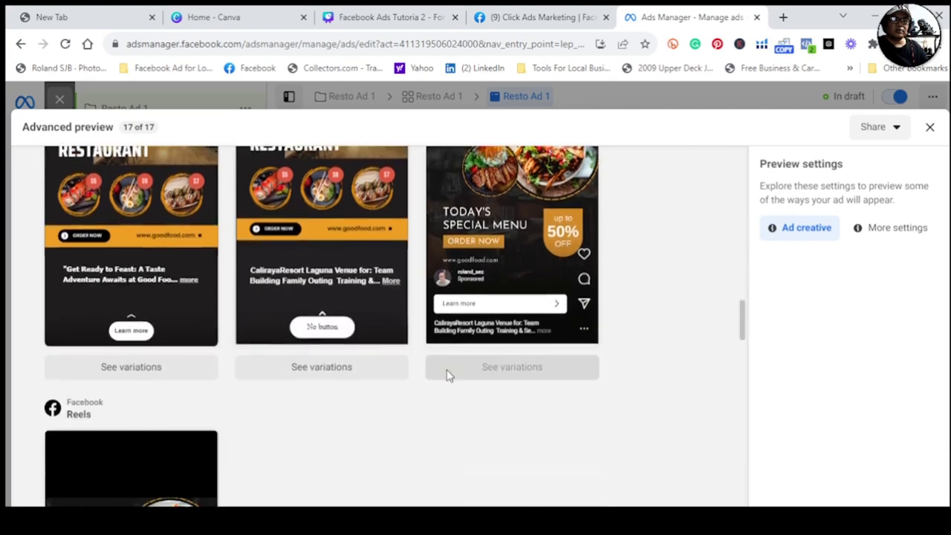
scroll(316, 411, down, 2)
scroll(268, 400, down, 2)
scroll(479, 370, up, 12)
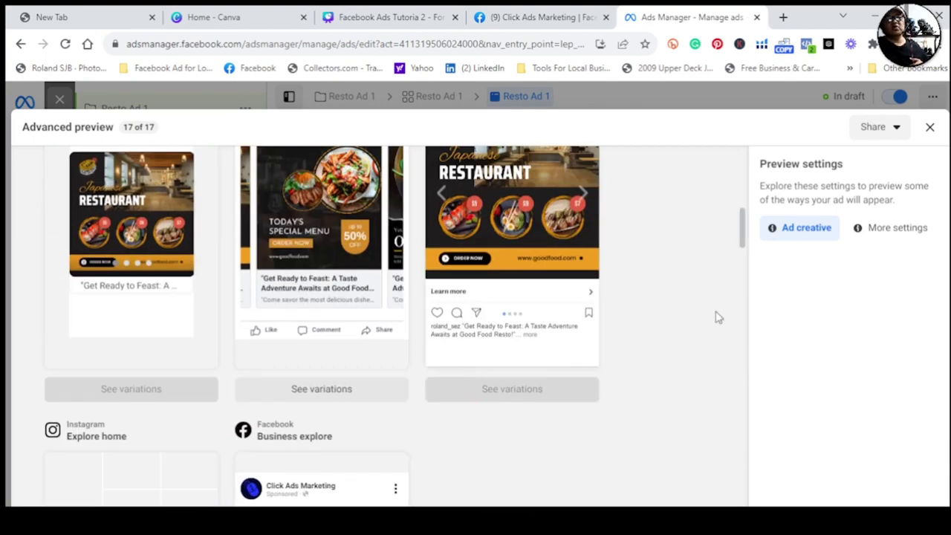
click(929, 130)
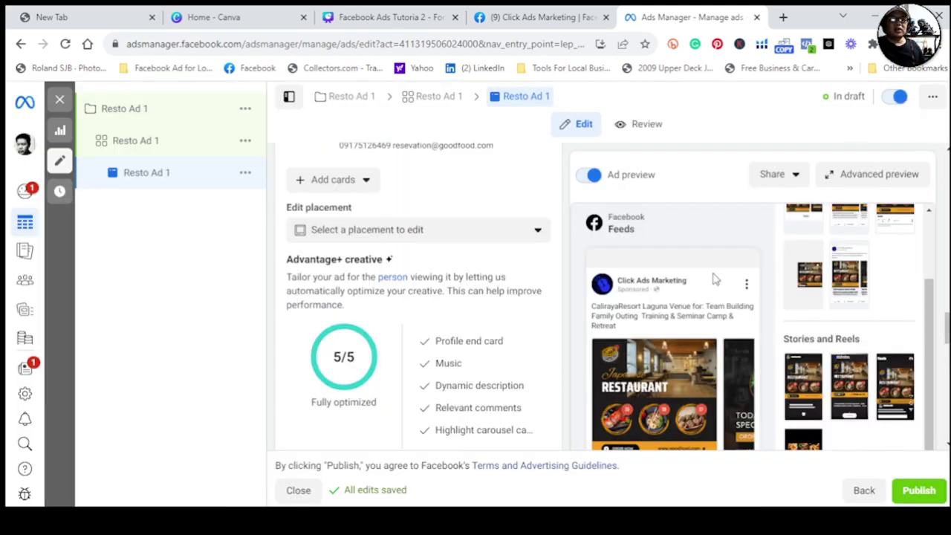
Step: Review the ad's Destination and Tracking settings, including the website URL and URL parameters, and the placement thumbnails in the ad preview
scroll(448, 296, down, 1)
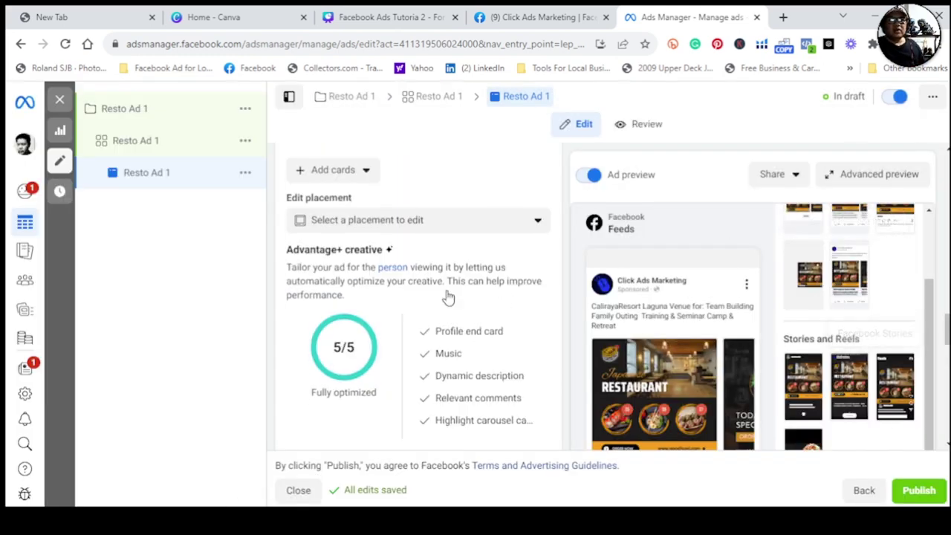
scroll(449, 296, down, 5)
scroll(448, 296, down, 3)
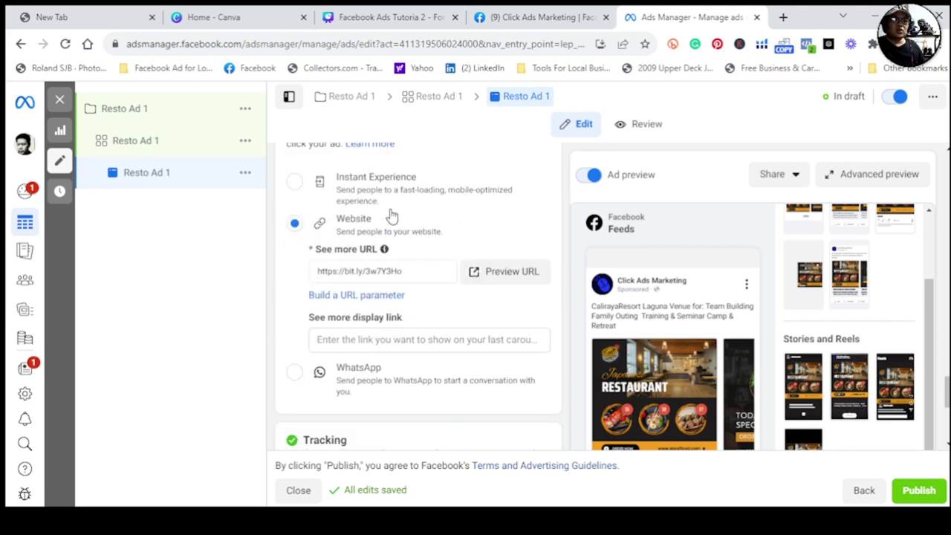
scroll(350, 274, up, 2)
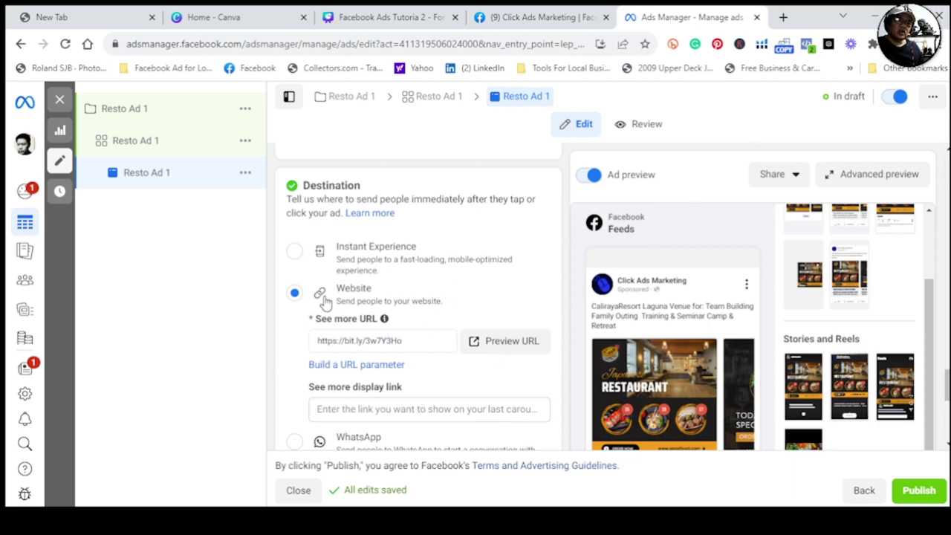
scroll(357, 401, down, 2)
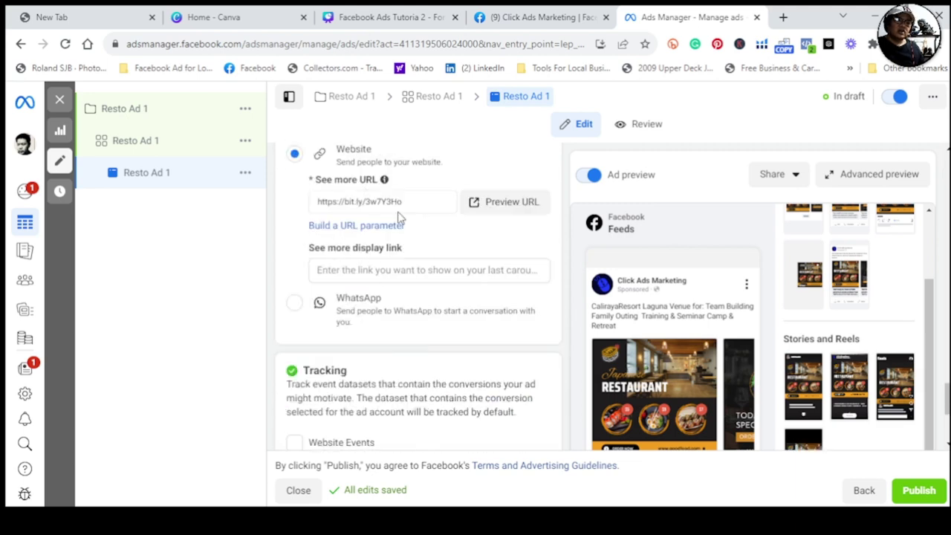
scroll(407, 290, down, 3)
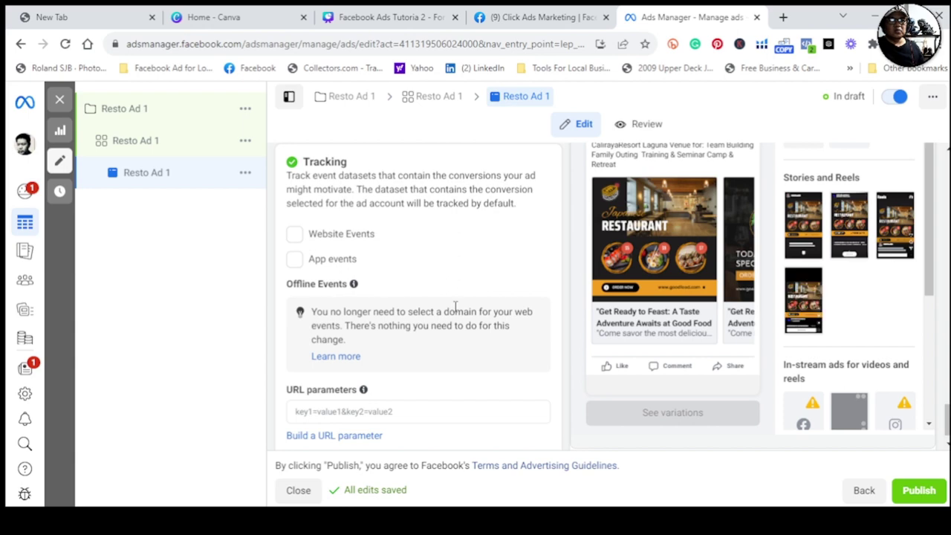
scroll(461, 342, down, 1)
scroll(866, 375, up, 3)
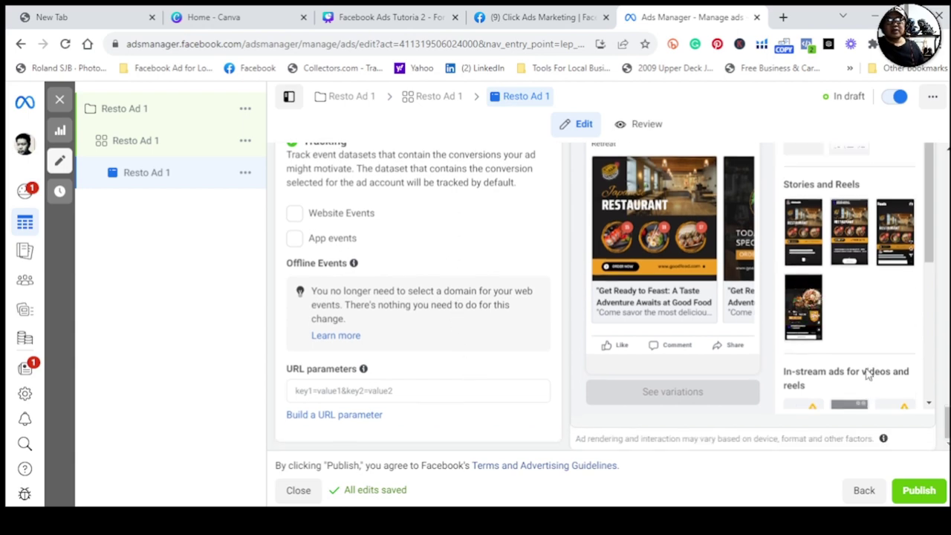
scroll(708, 301, up, 3)
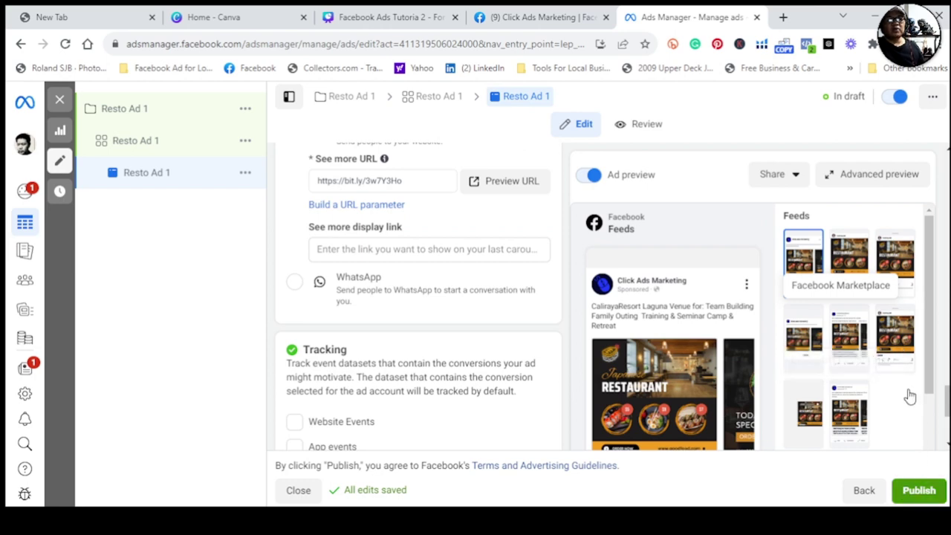
scroll(917, 424, down, 2)
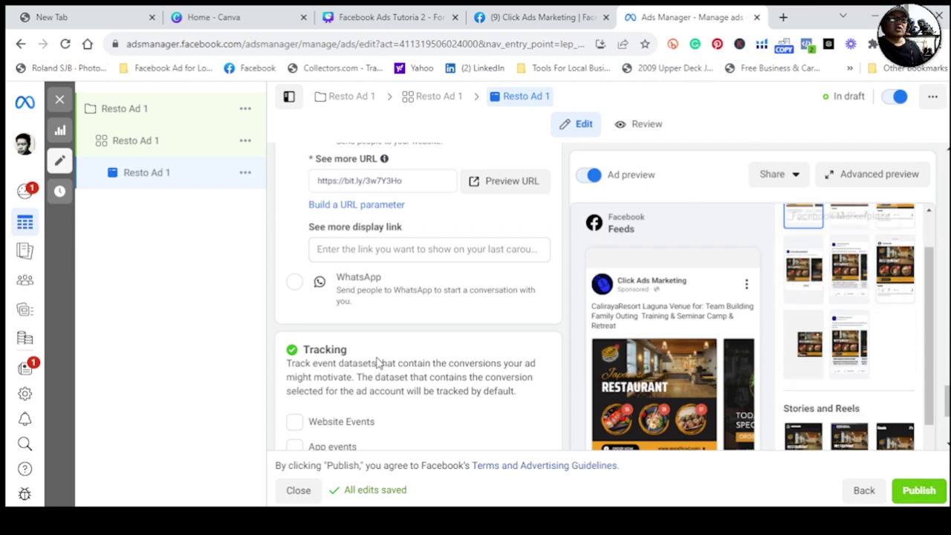